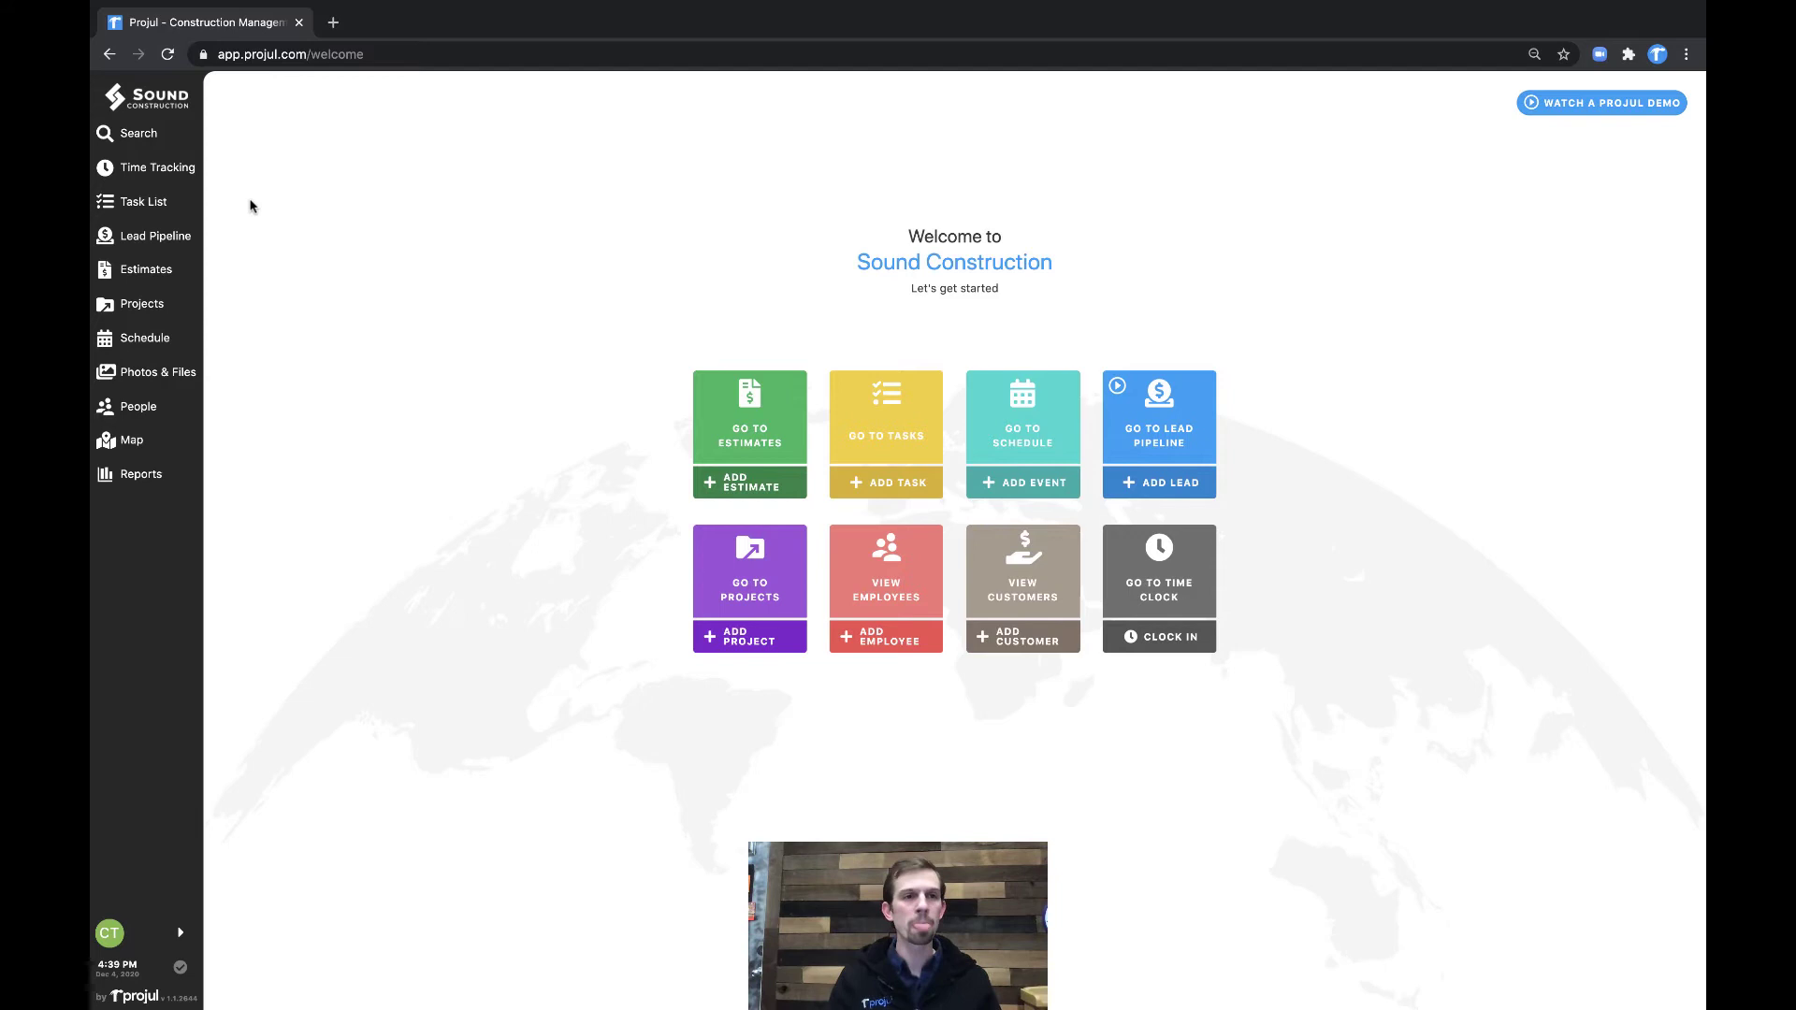
Step: From the task list, start adding a new event to show the task and event types
click(173, 220)
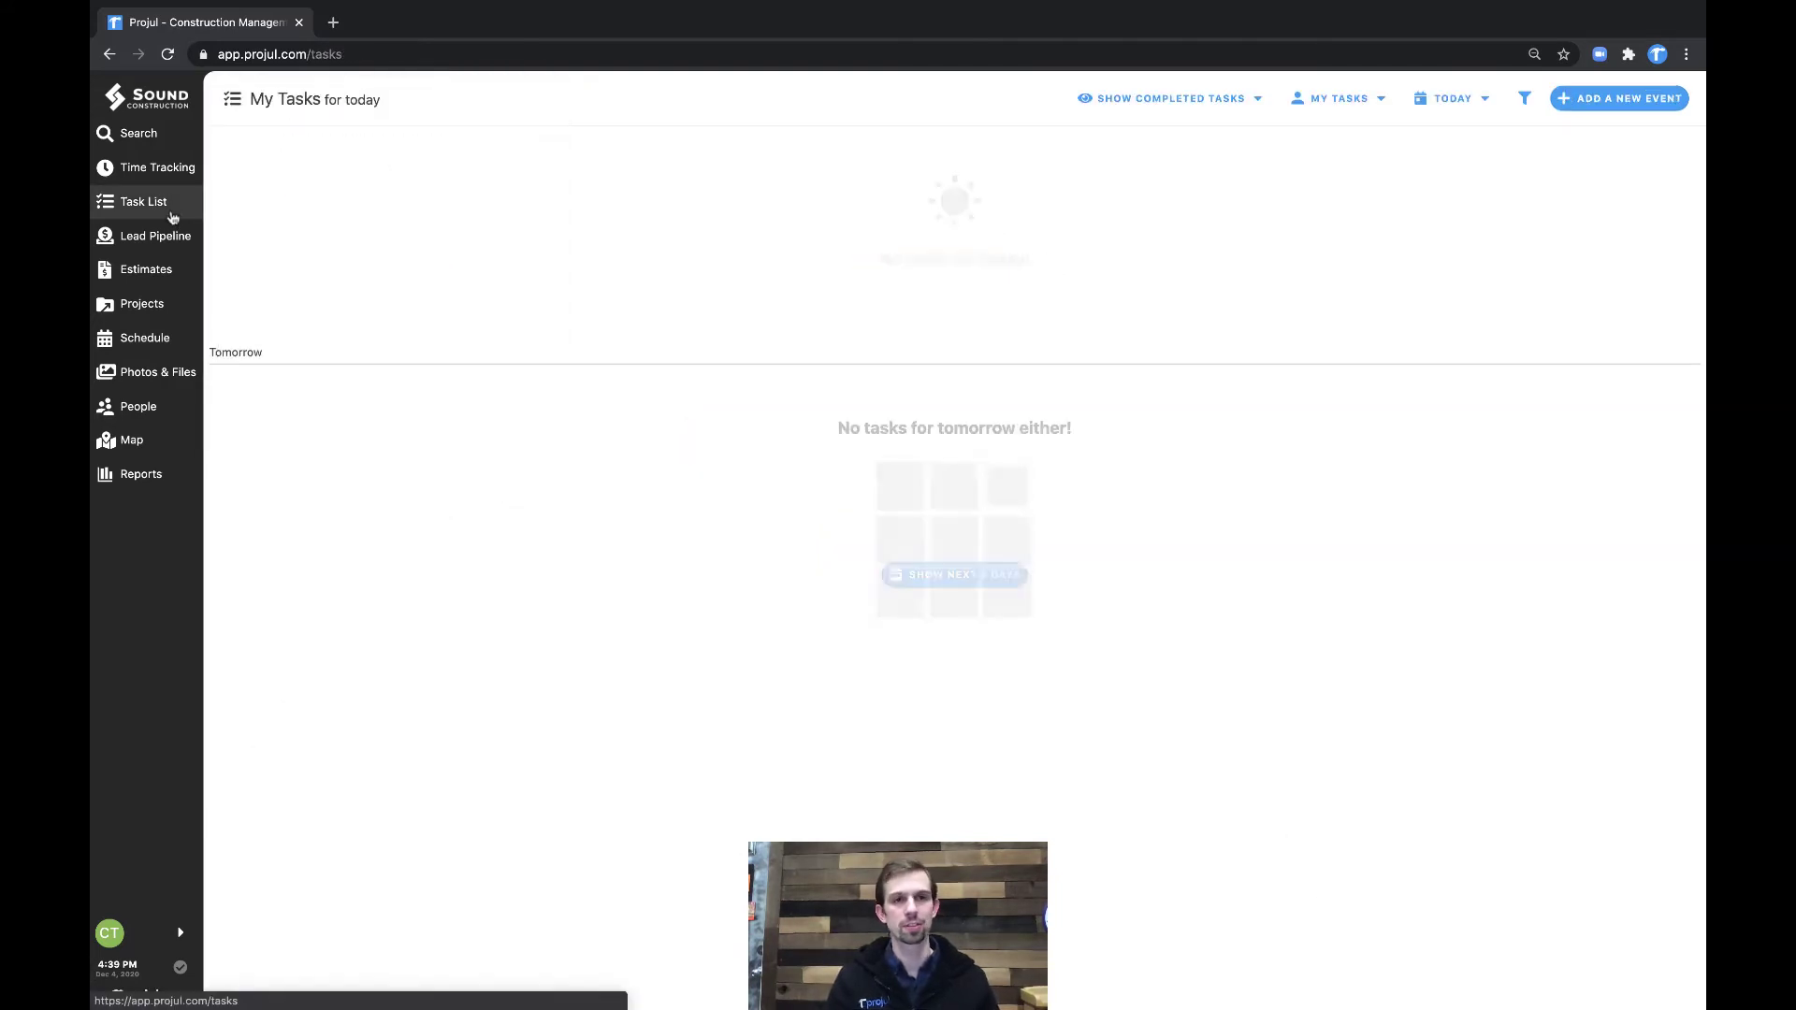
click(1628, 99)
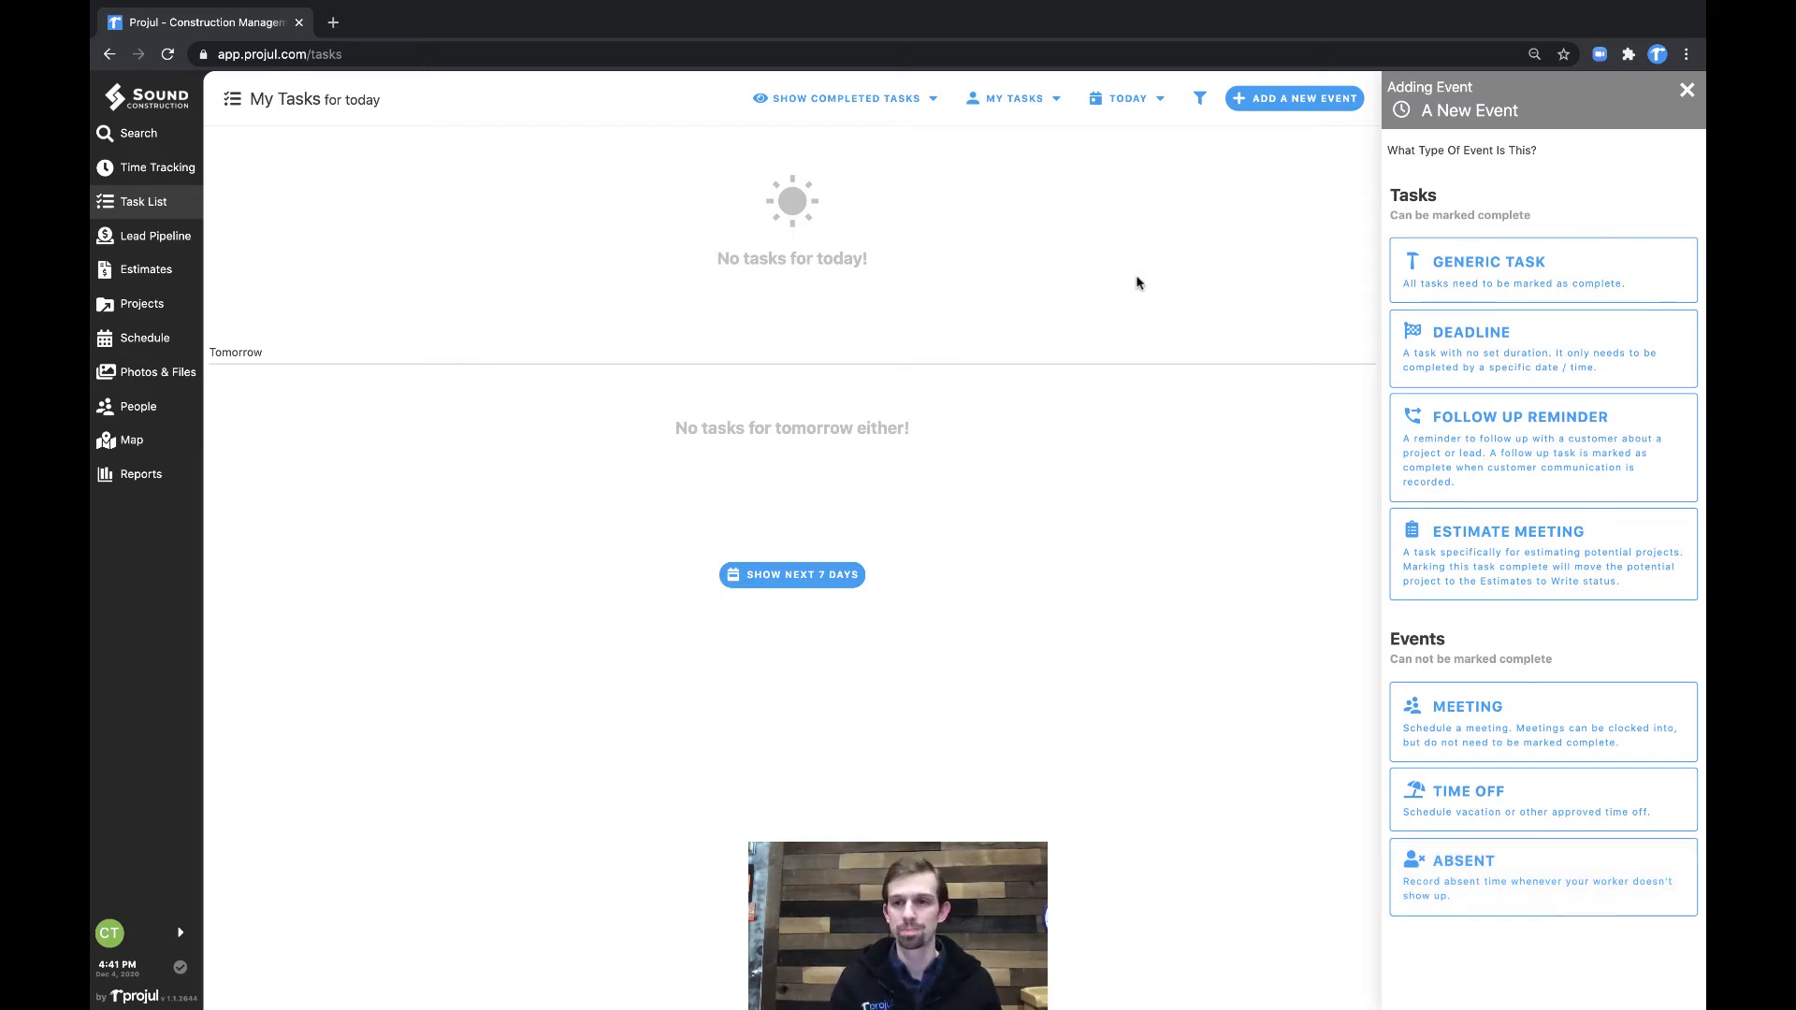
Step: Choose Generic Task and name it 'Task for Chris'
click(1433, 258)
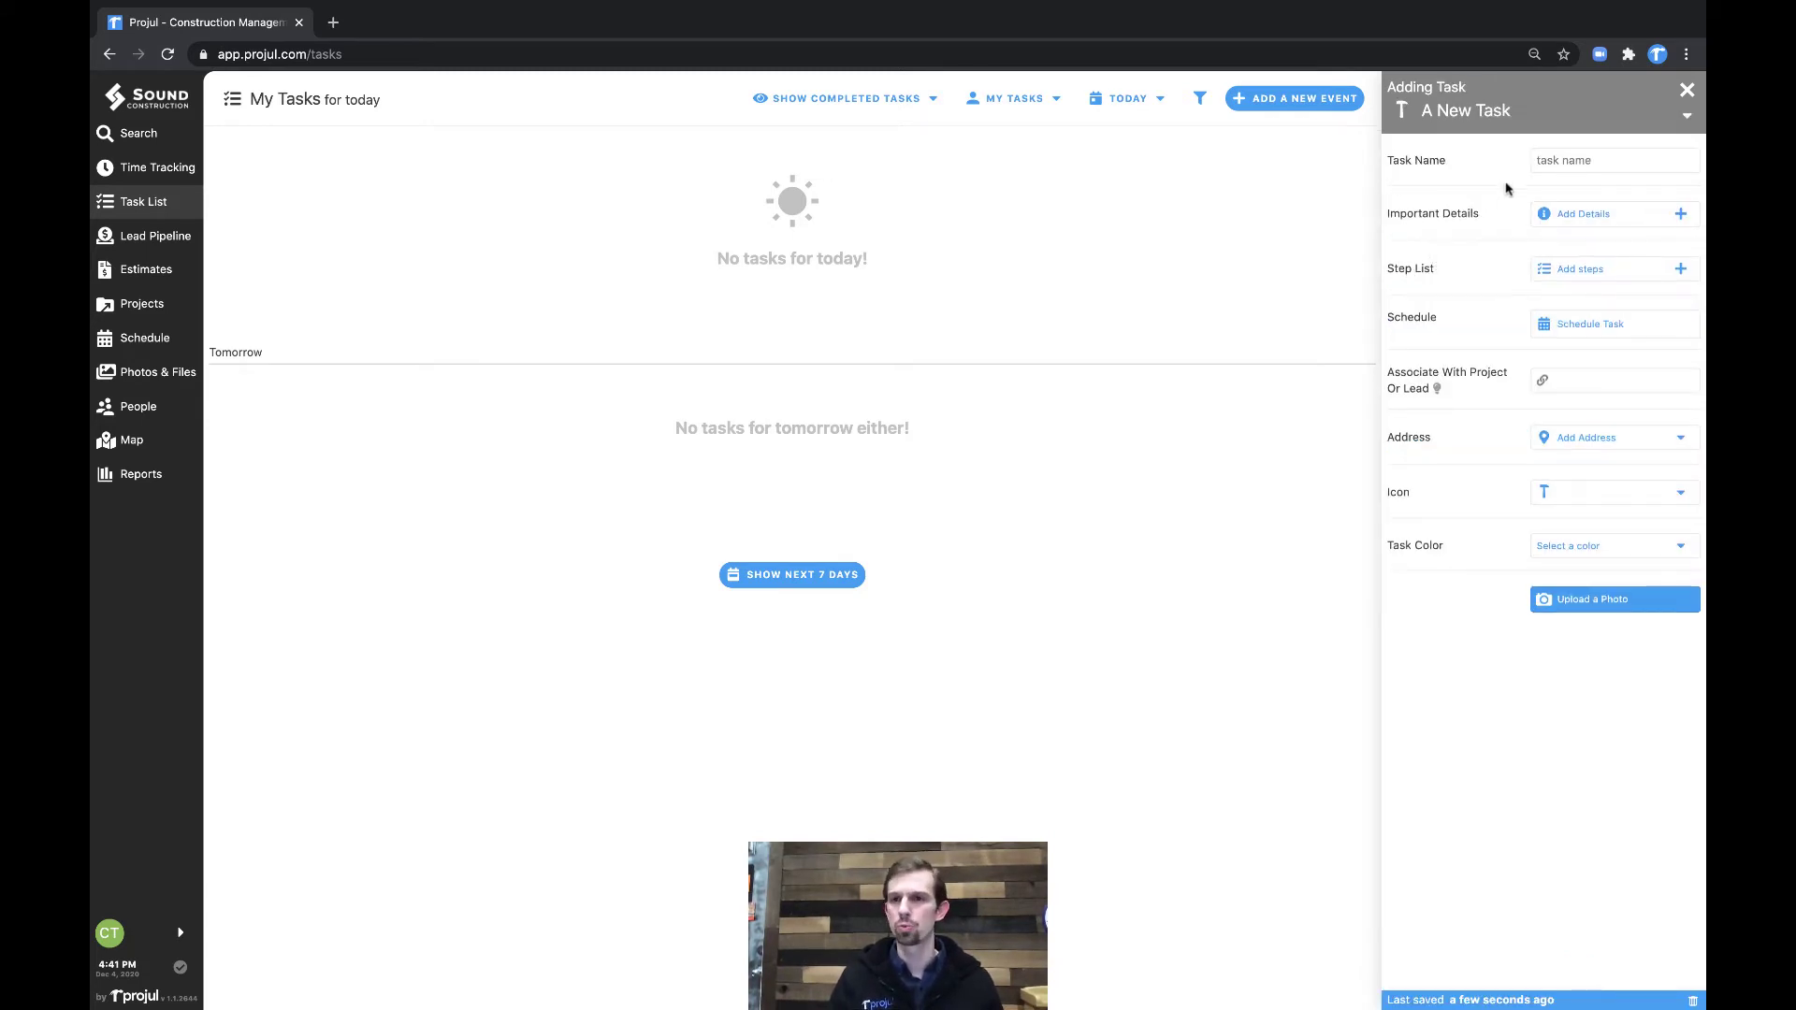
click(1600, 163)
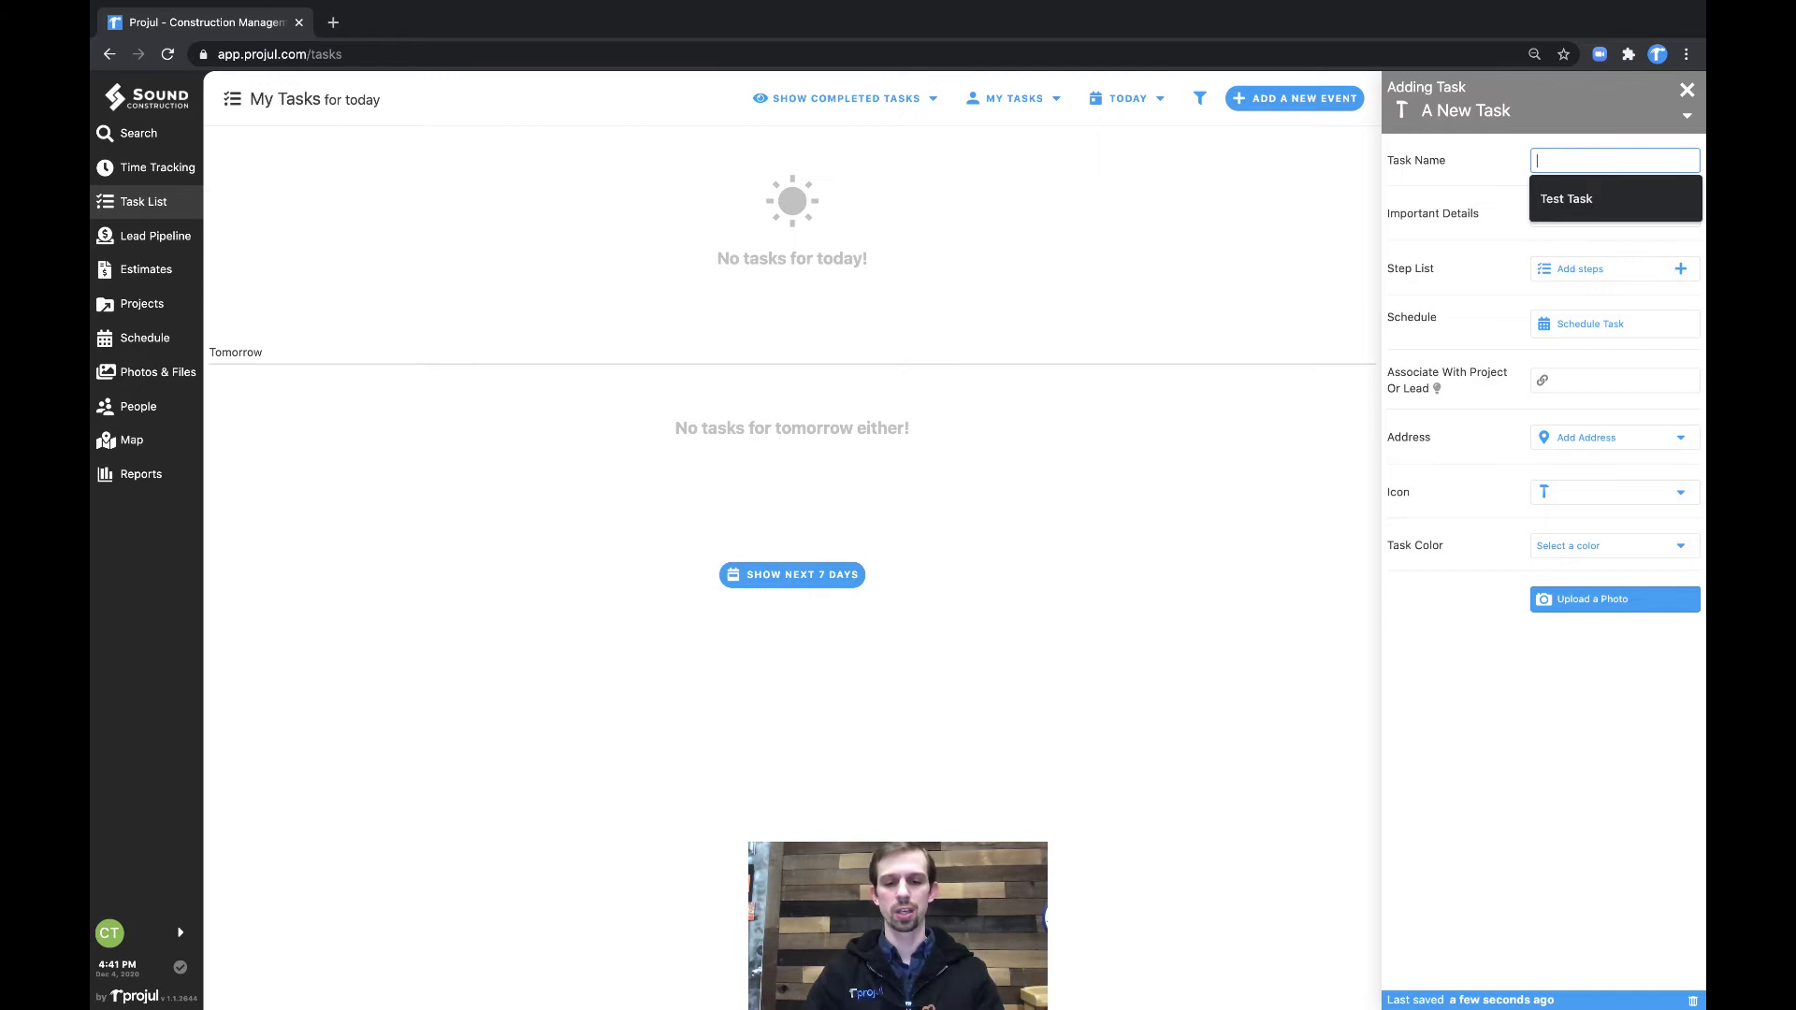
text(Tach )
text(f)
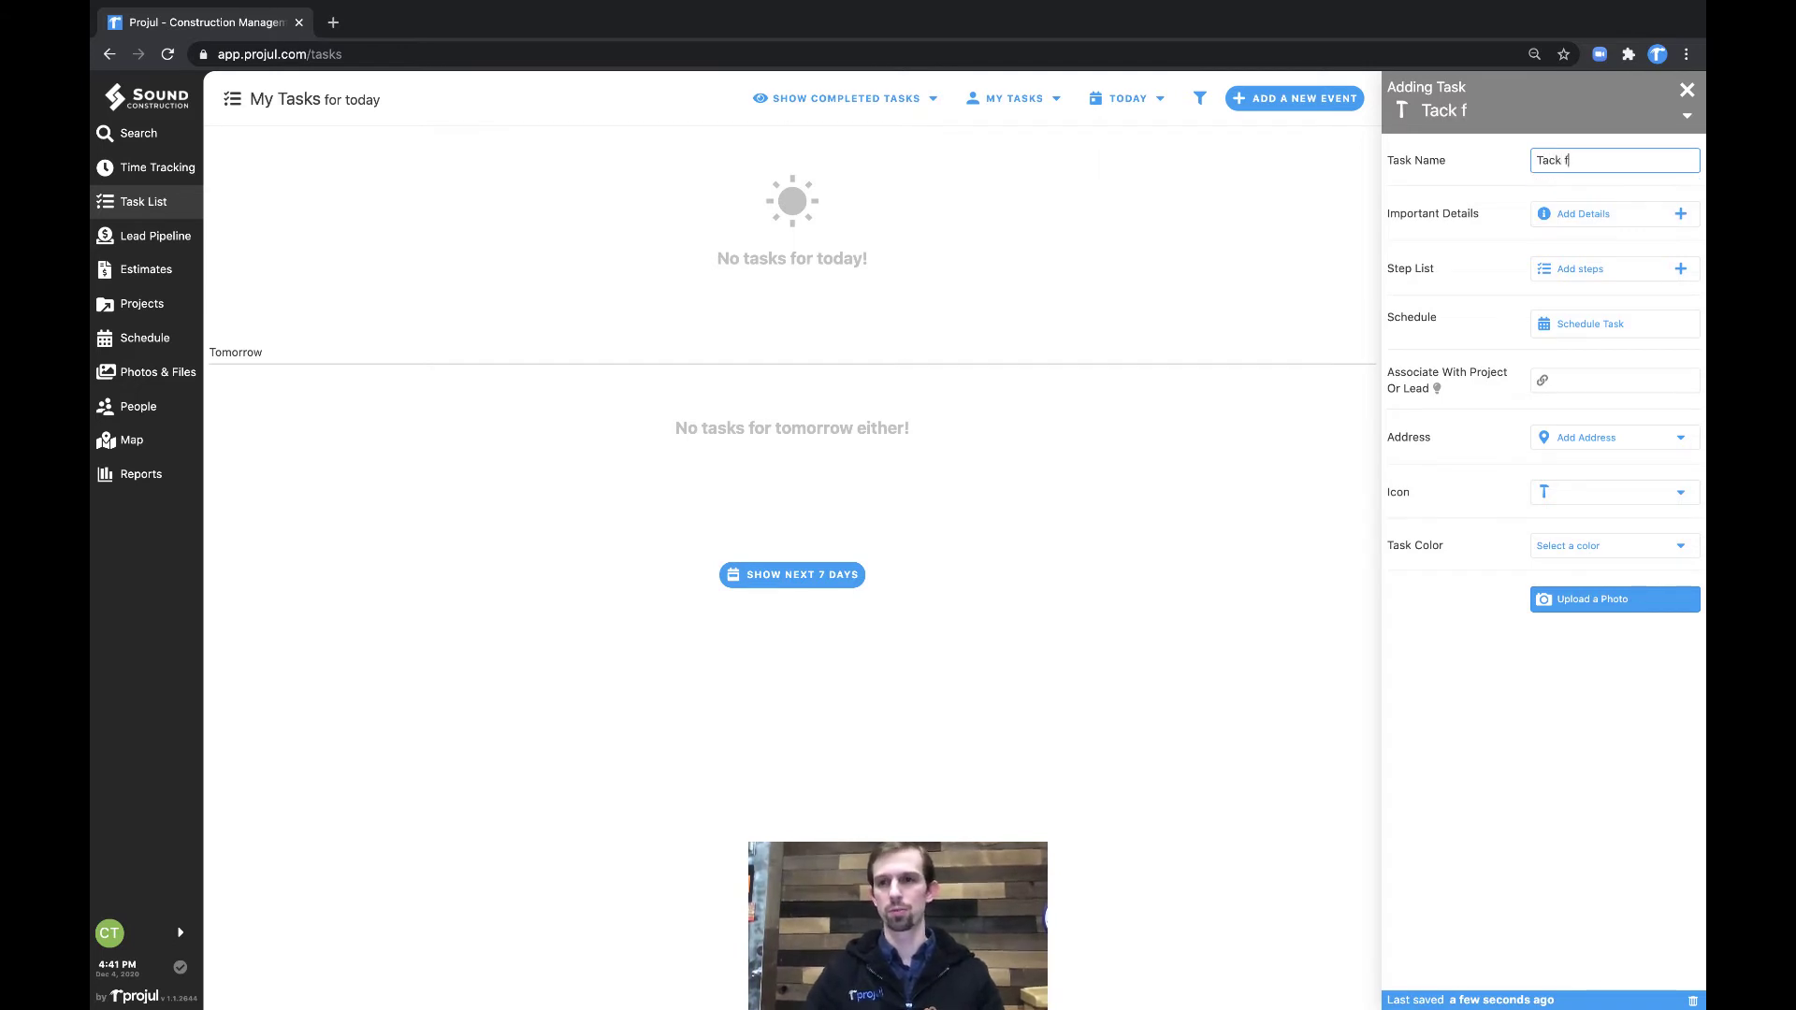
text(pr)
key(BackSpace)
key(BackSpace)
key(BackSpace)
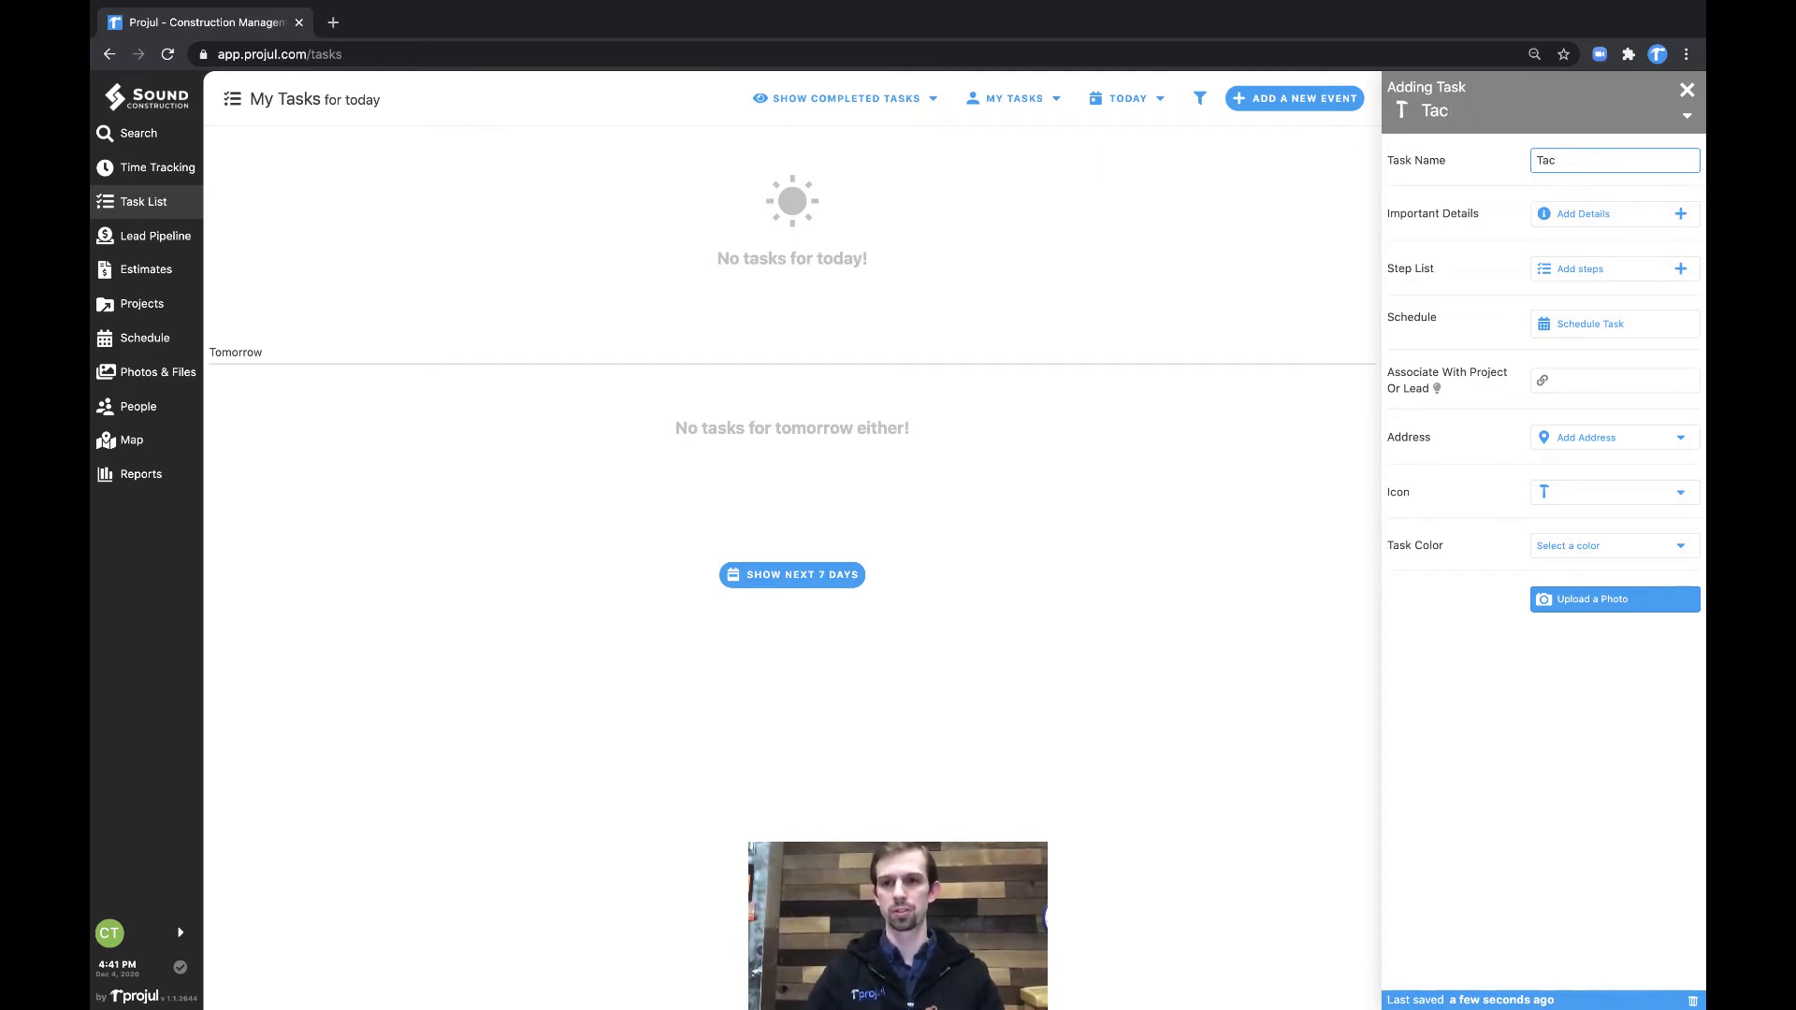
text(sk for Chris)
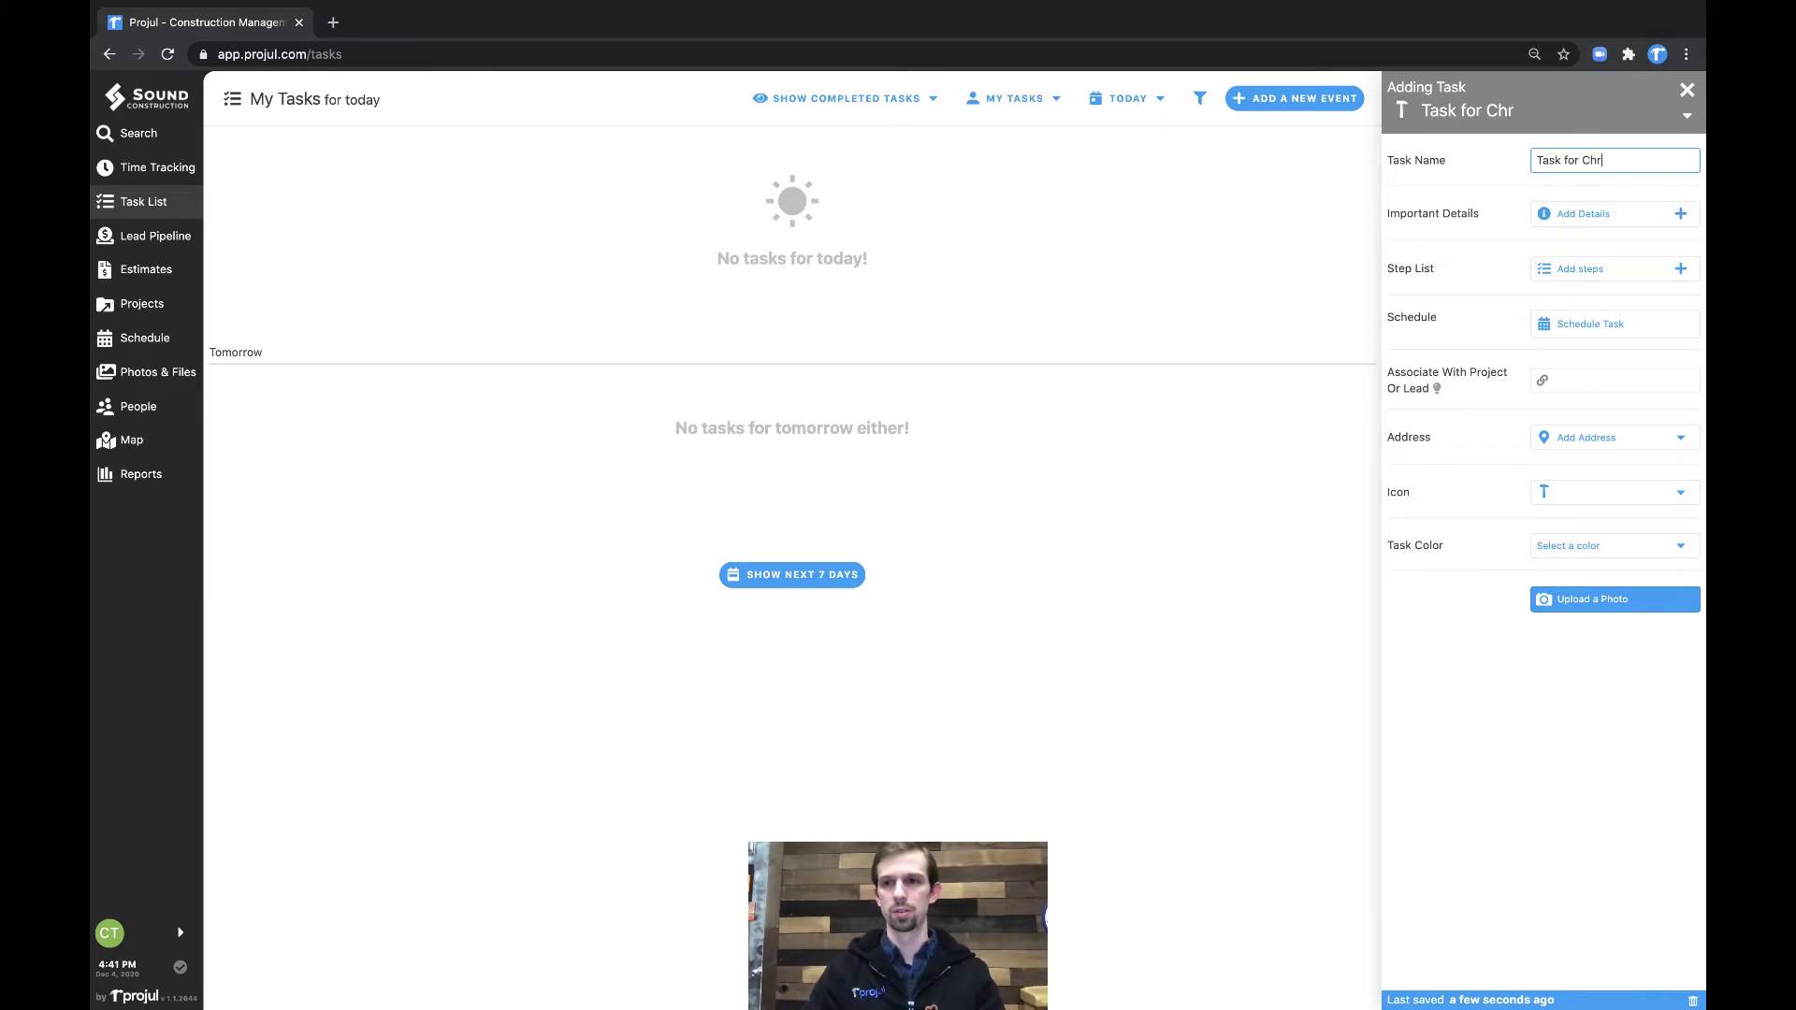
Step: Add the important details note 'Here is some important info' and begin adding steps
click(1596, 215)
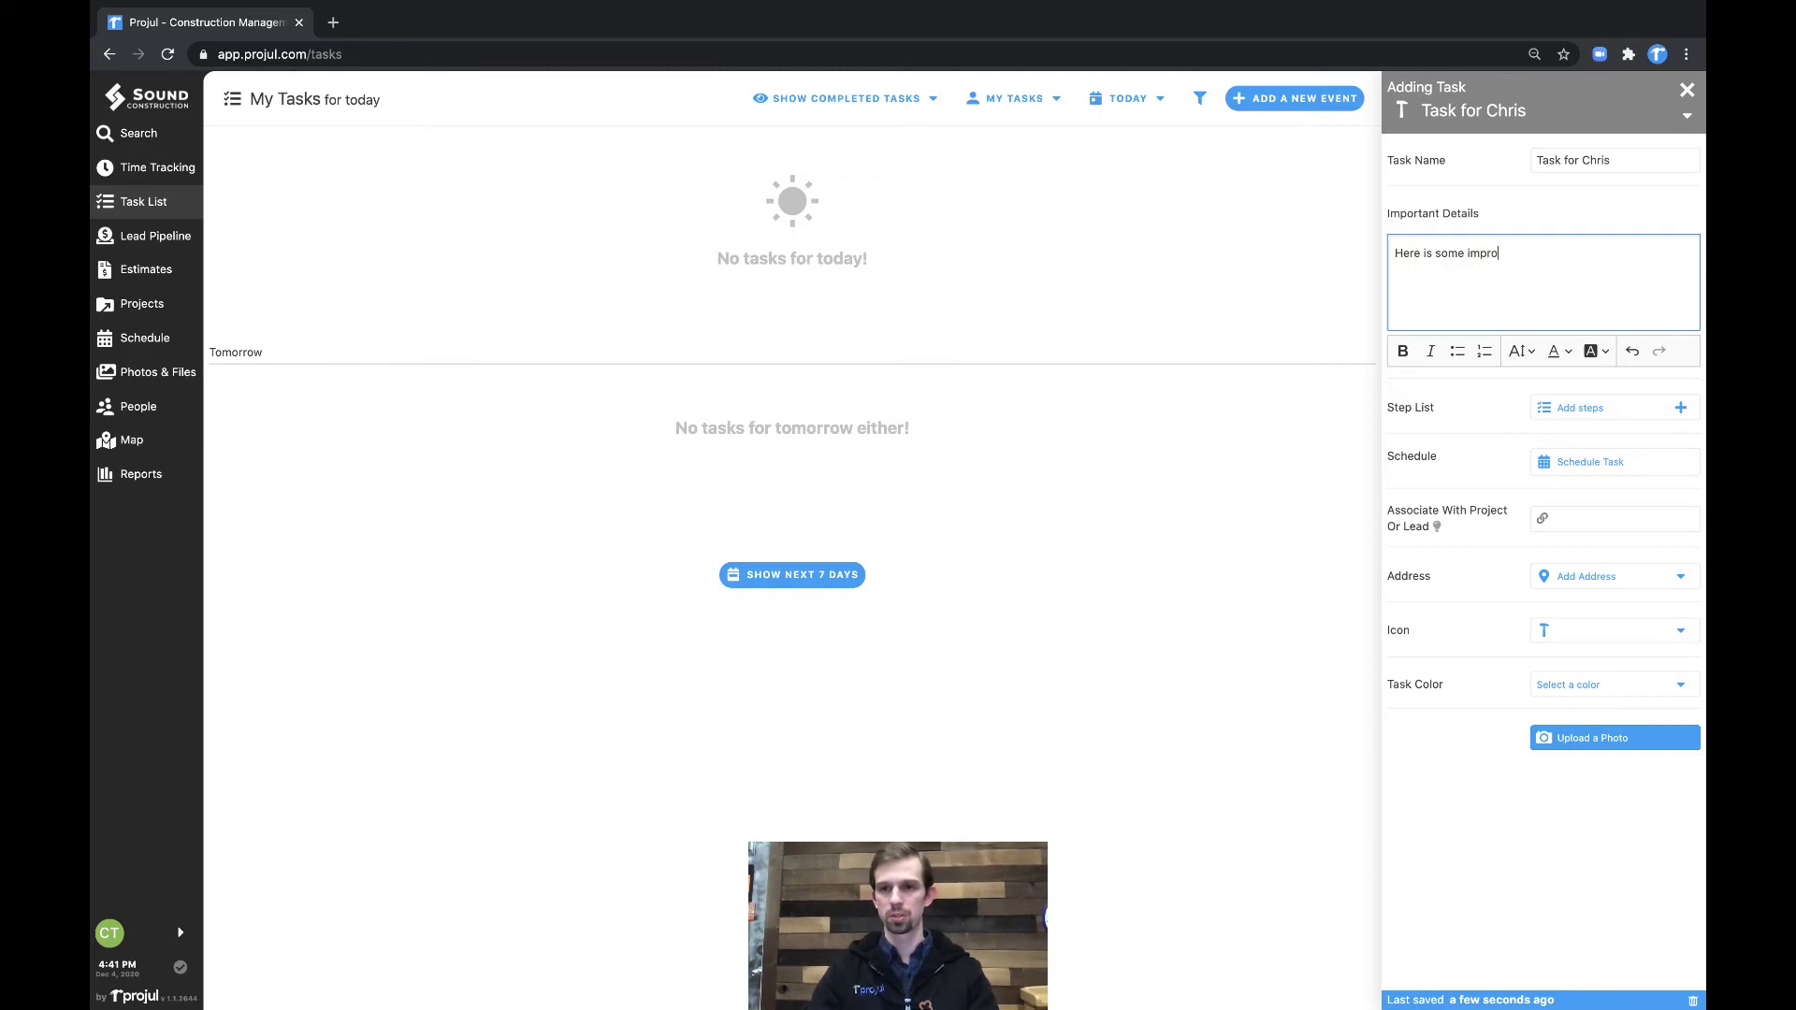
text(Here is some important inf)
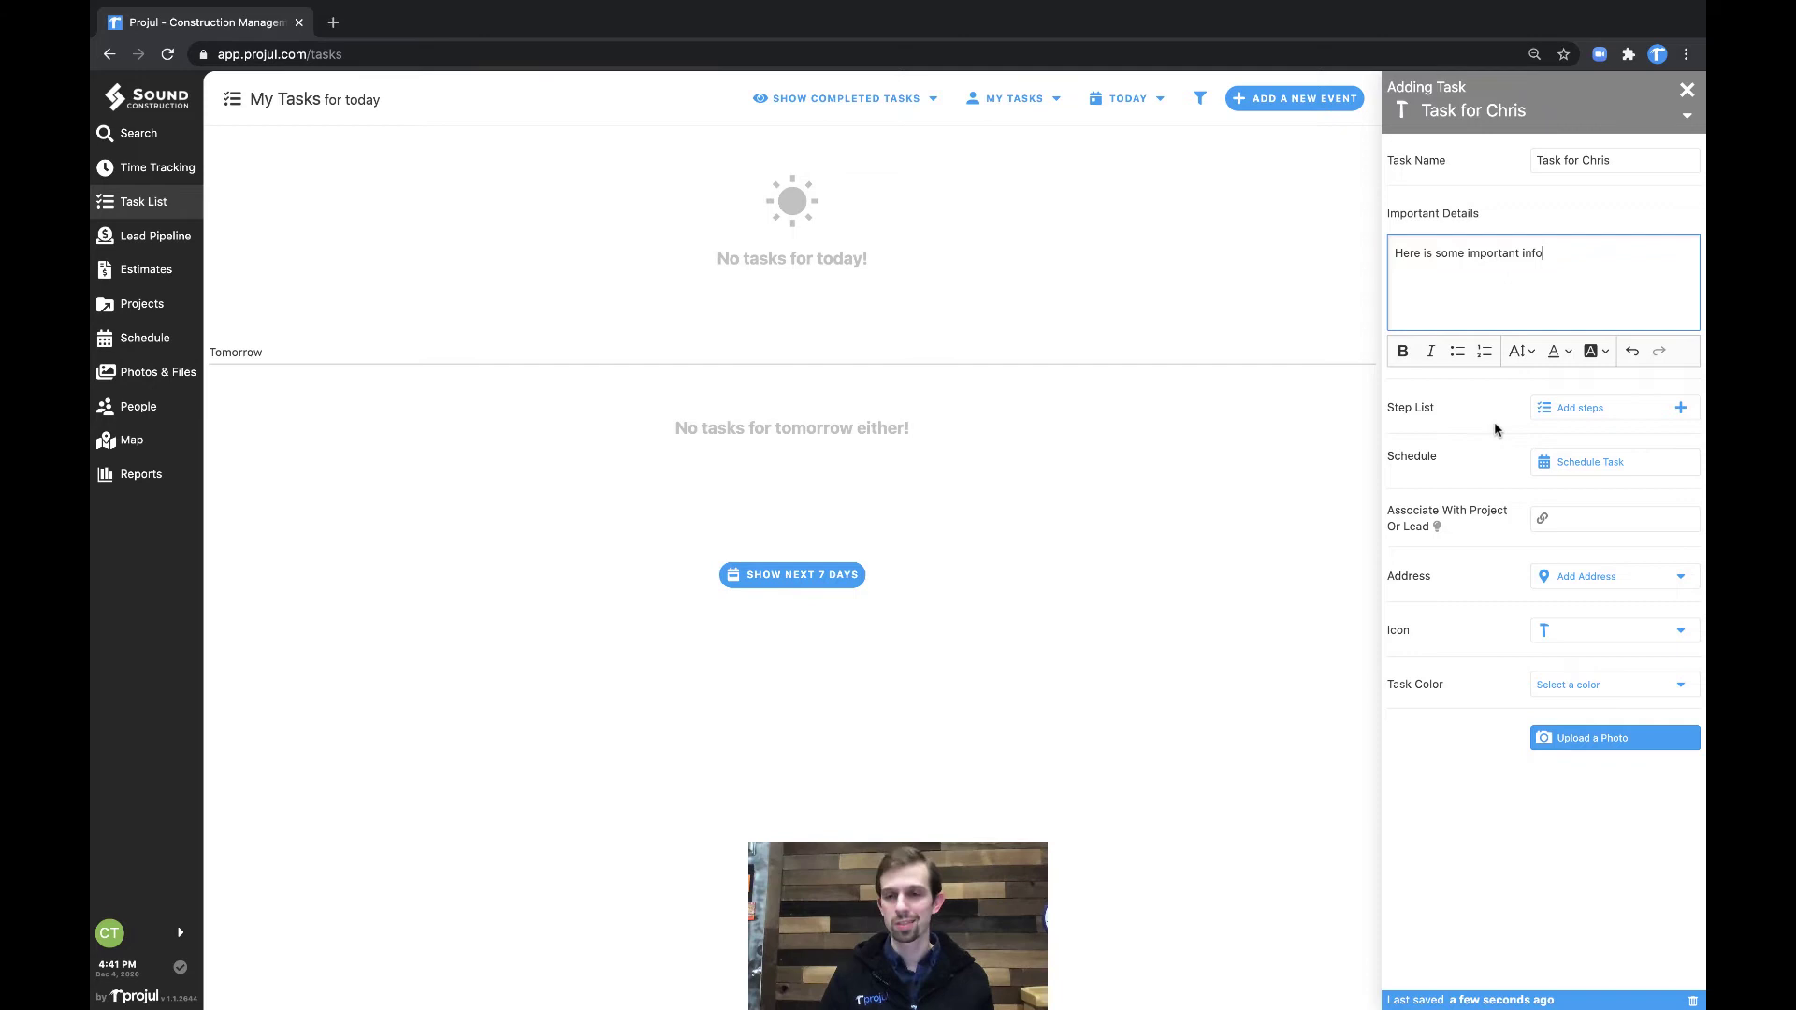
click(1637, 414)
click(1507, 319)
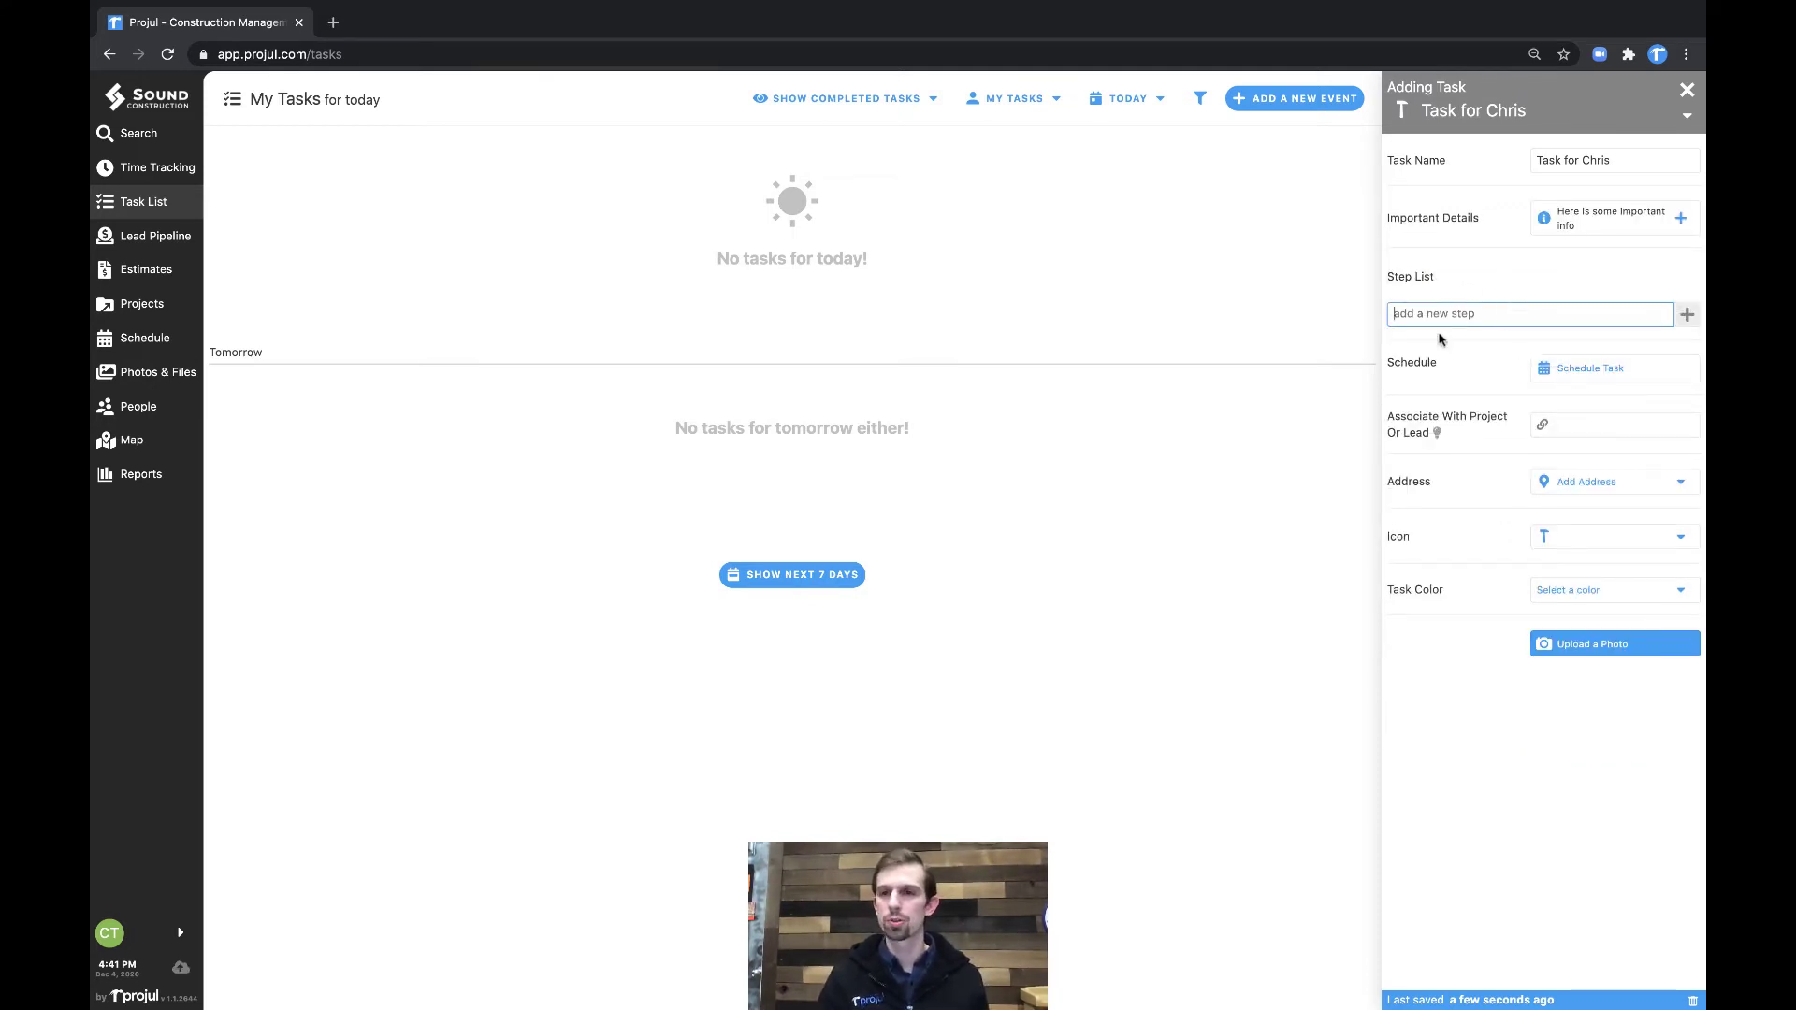
Step: Add the five task steps Punchlist 1, unchlist 2, 3, 4 and 5
click(1527, 164)
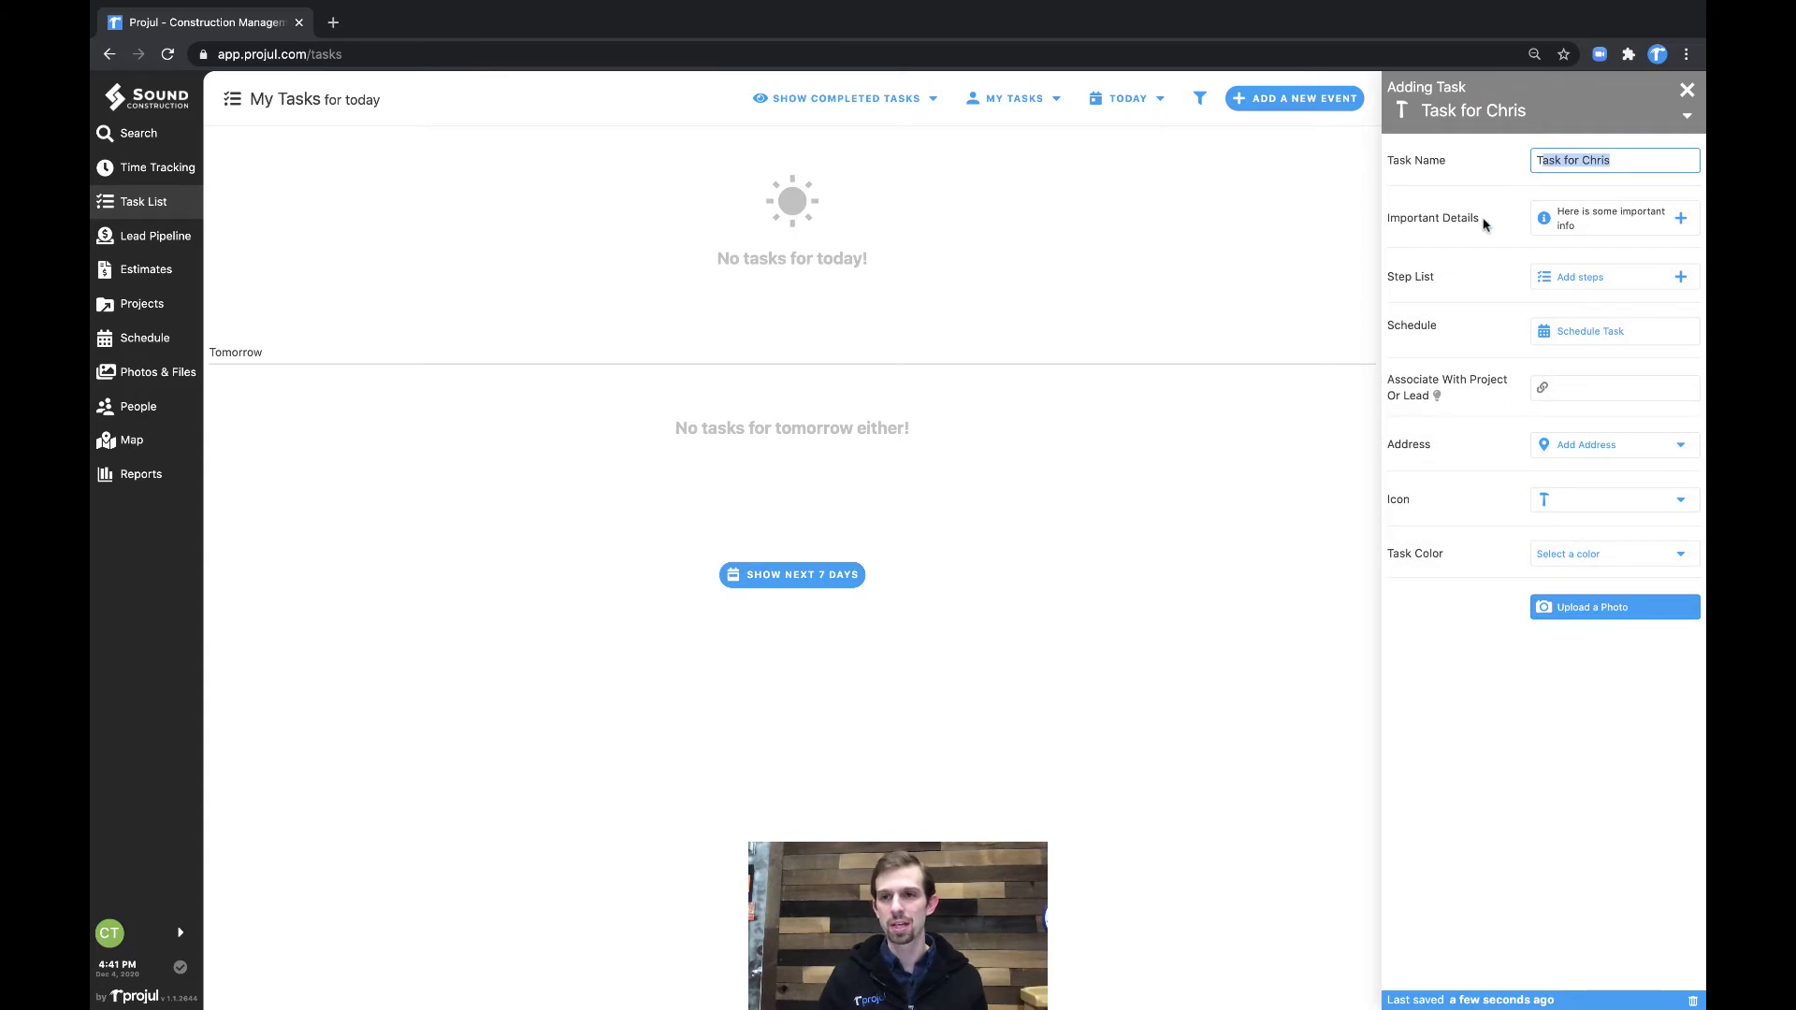
click(1595, 271)
click(1441, 320)
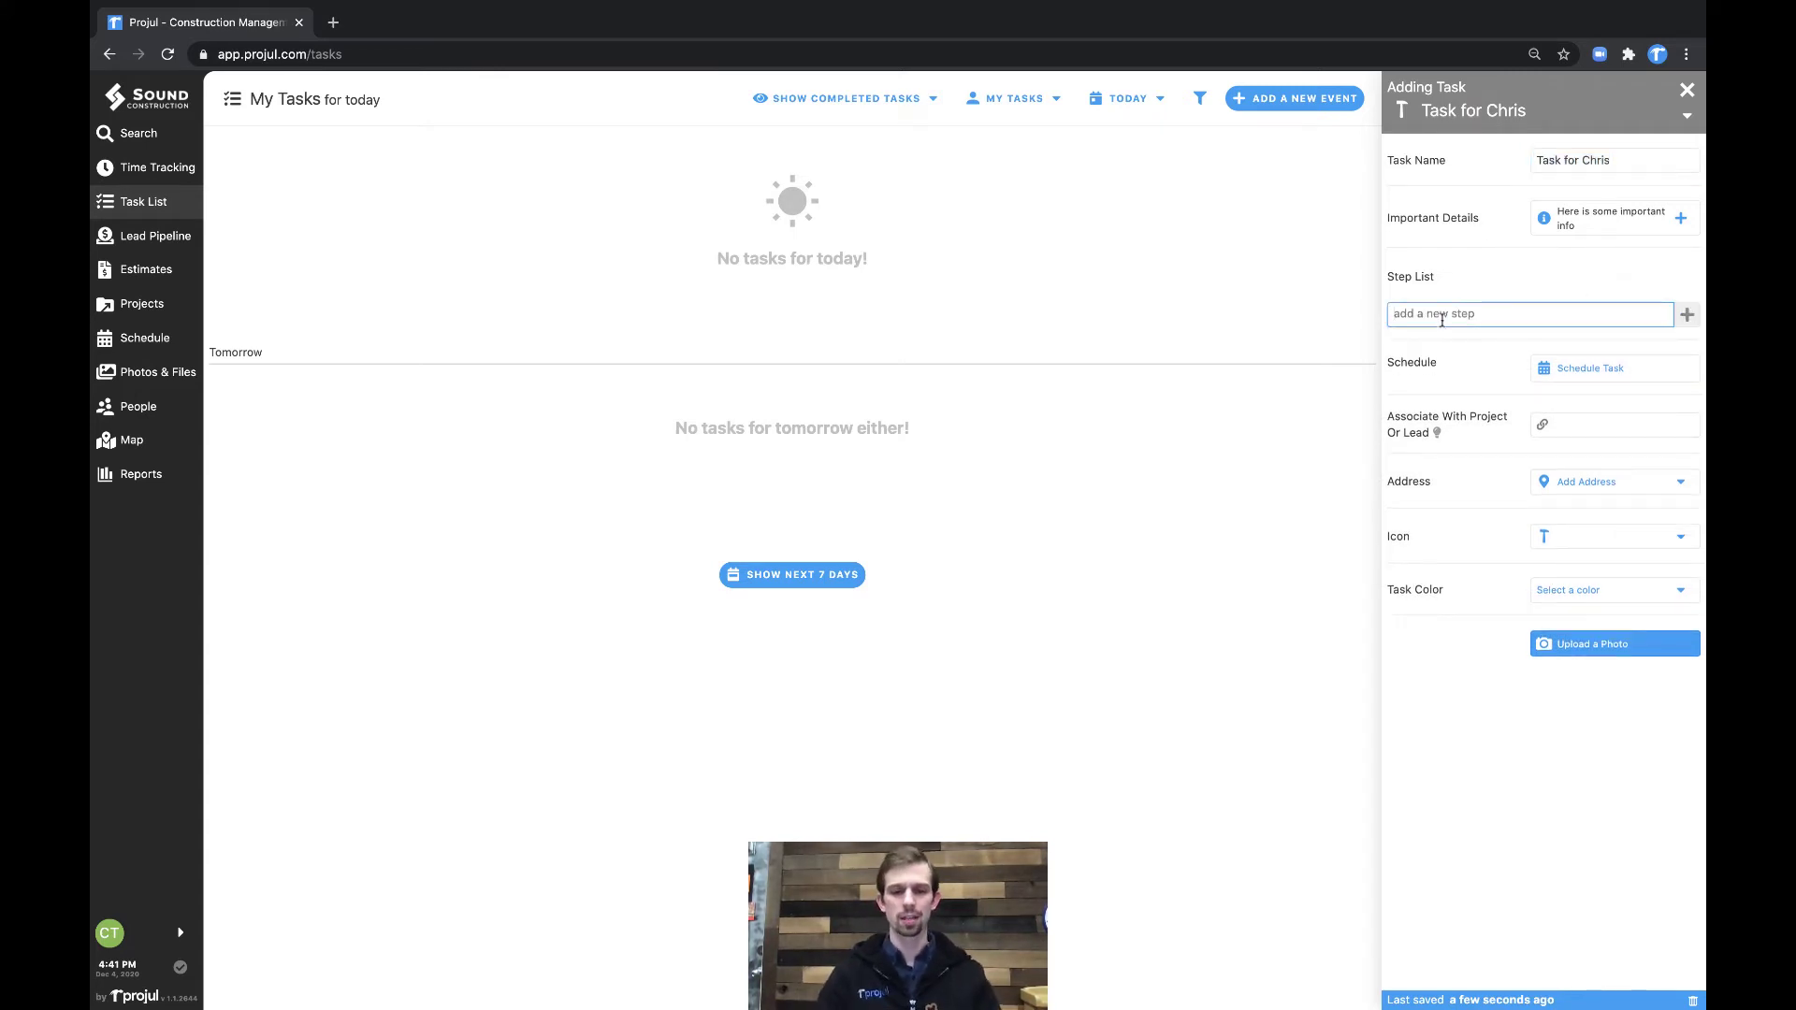
text(Pun)
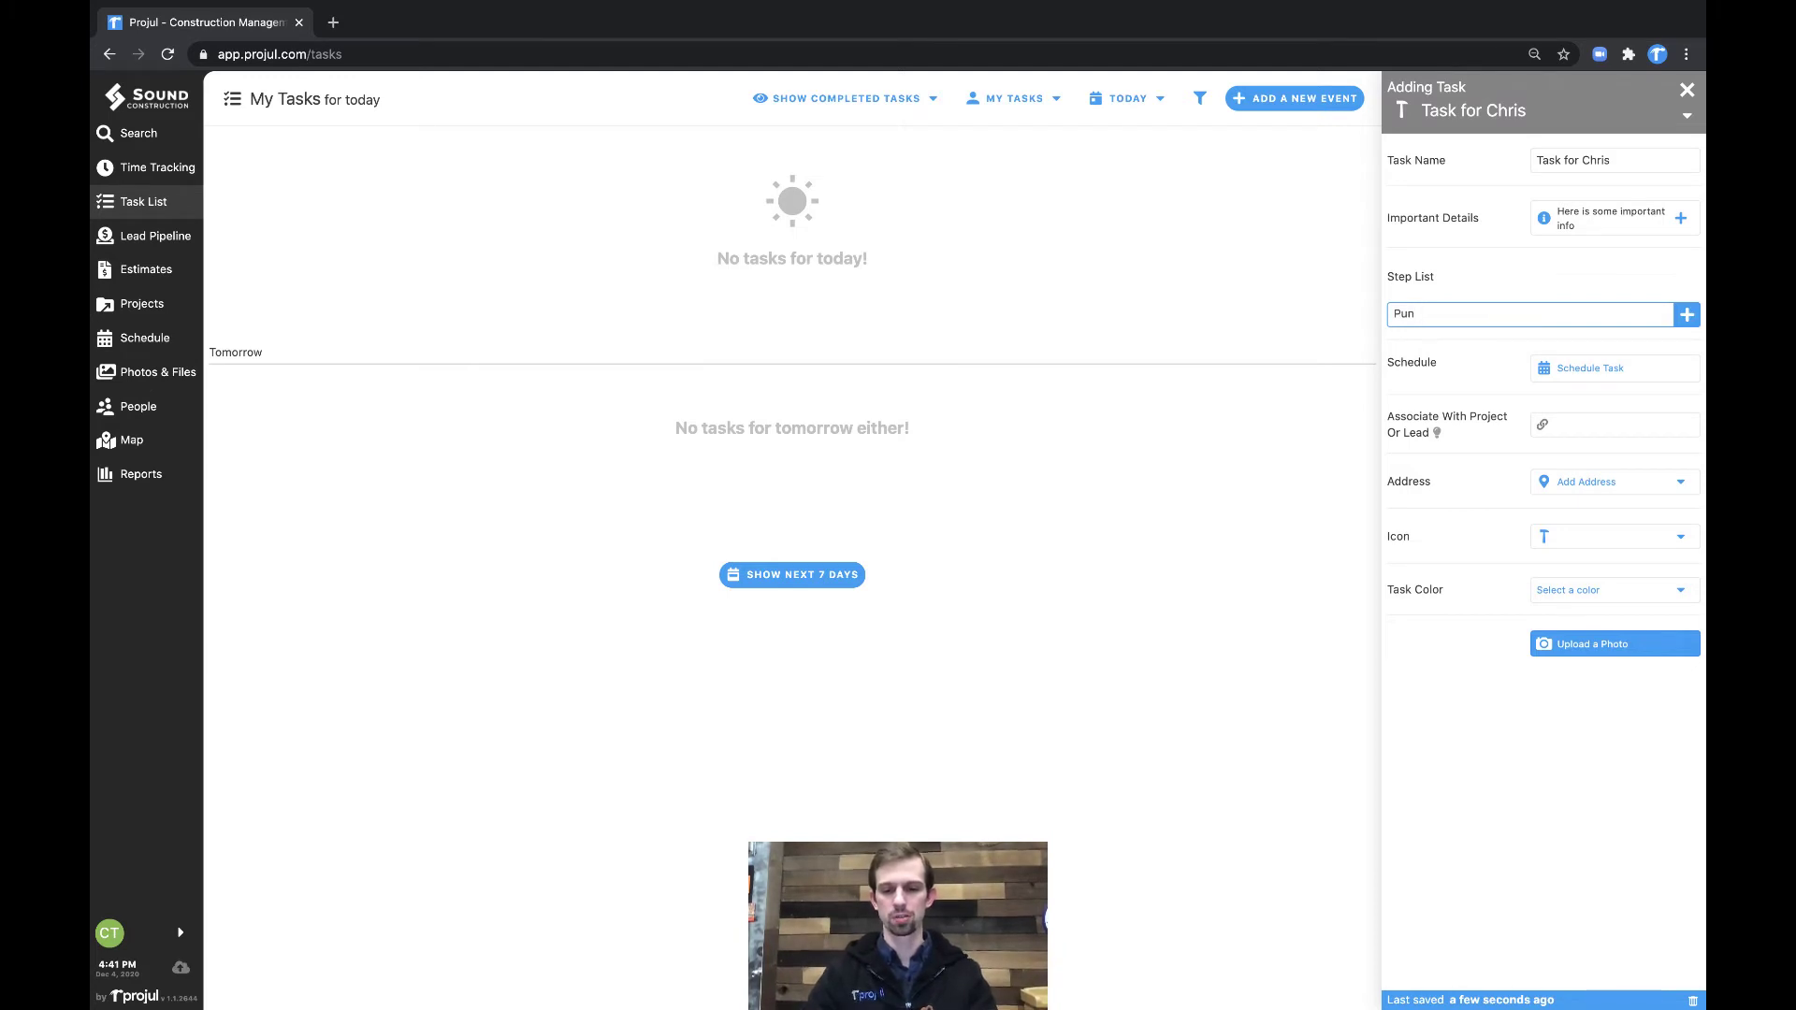
text(vhchlist 1)
key(Return)
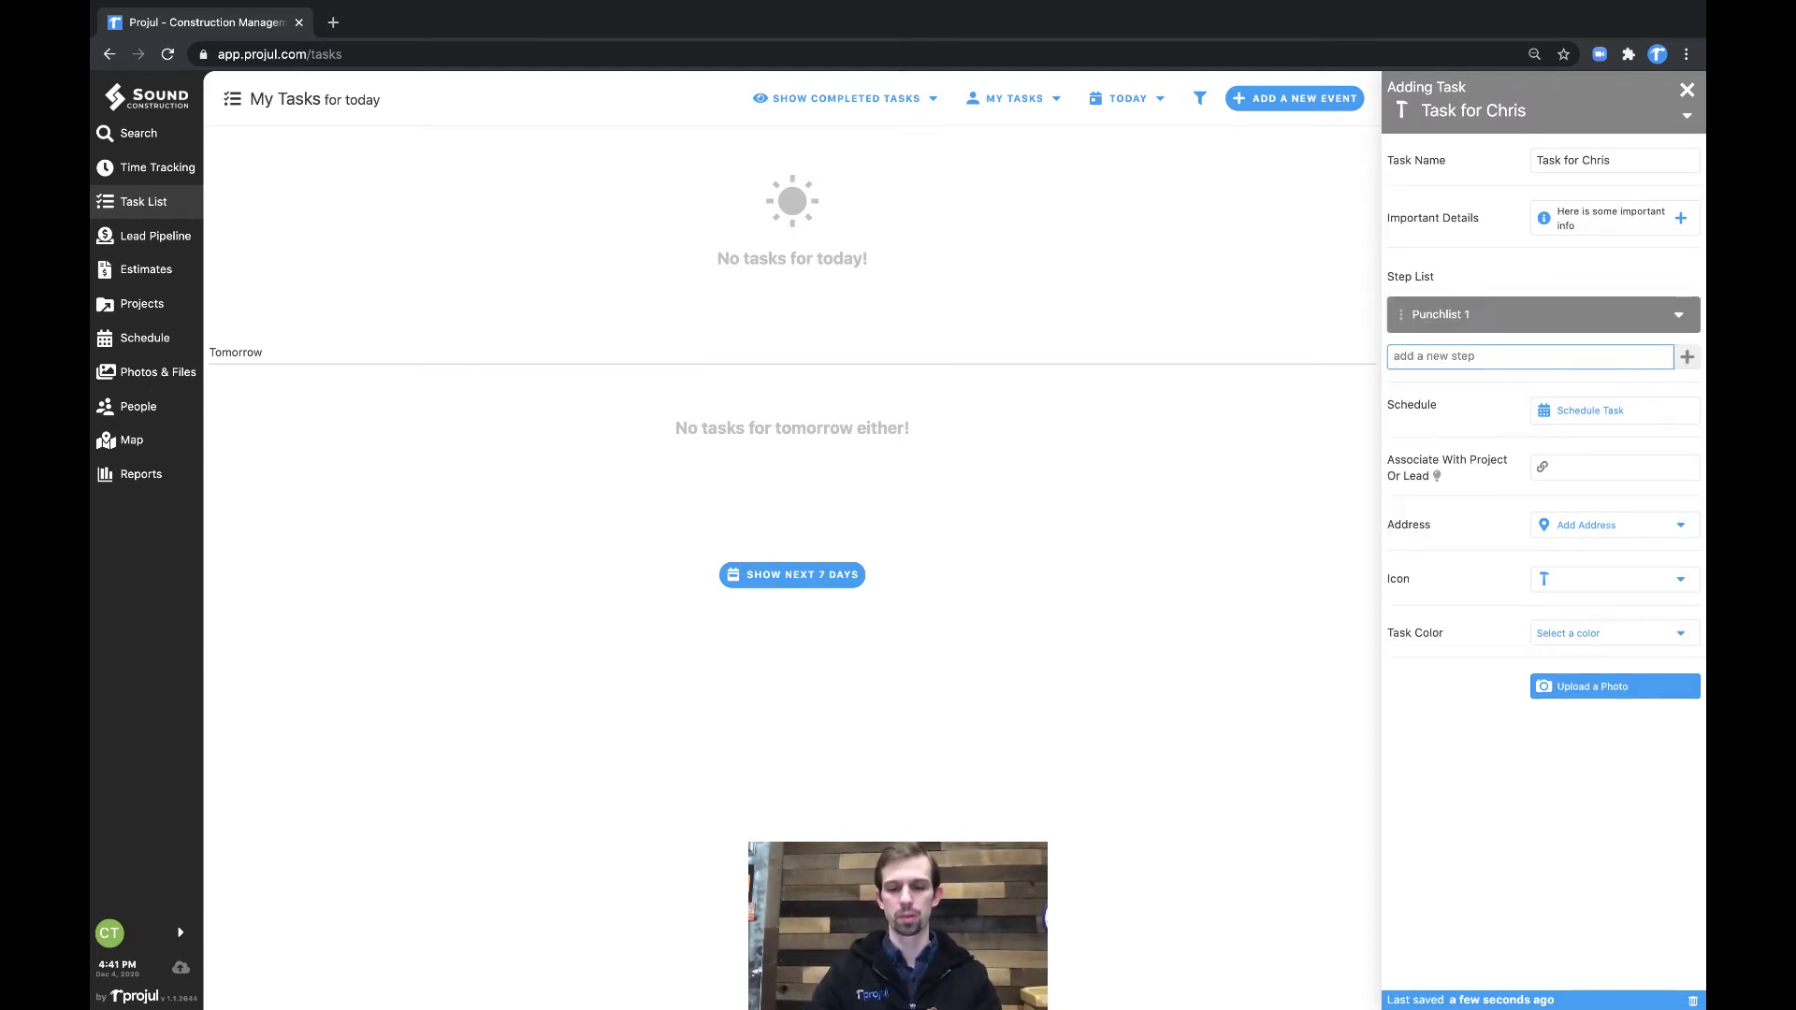
text(unchlist 2)
key(Return)
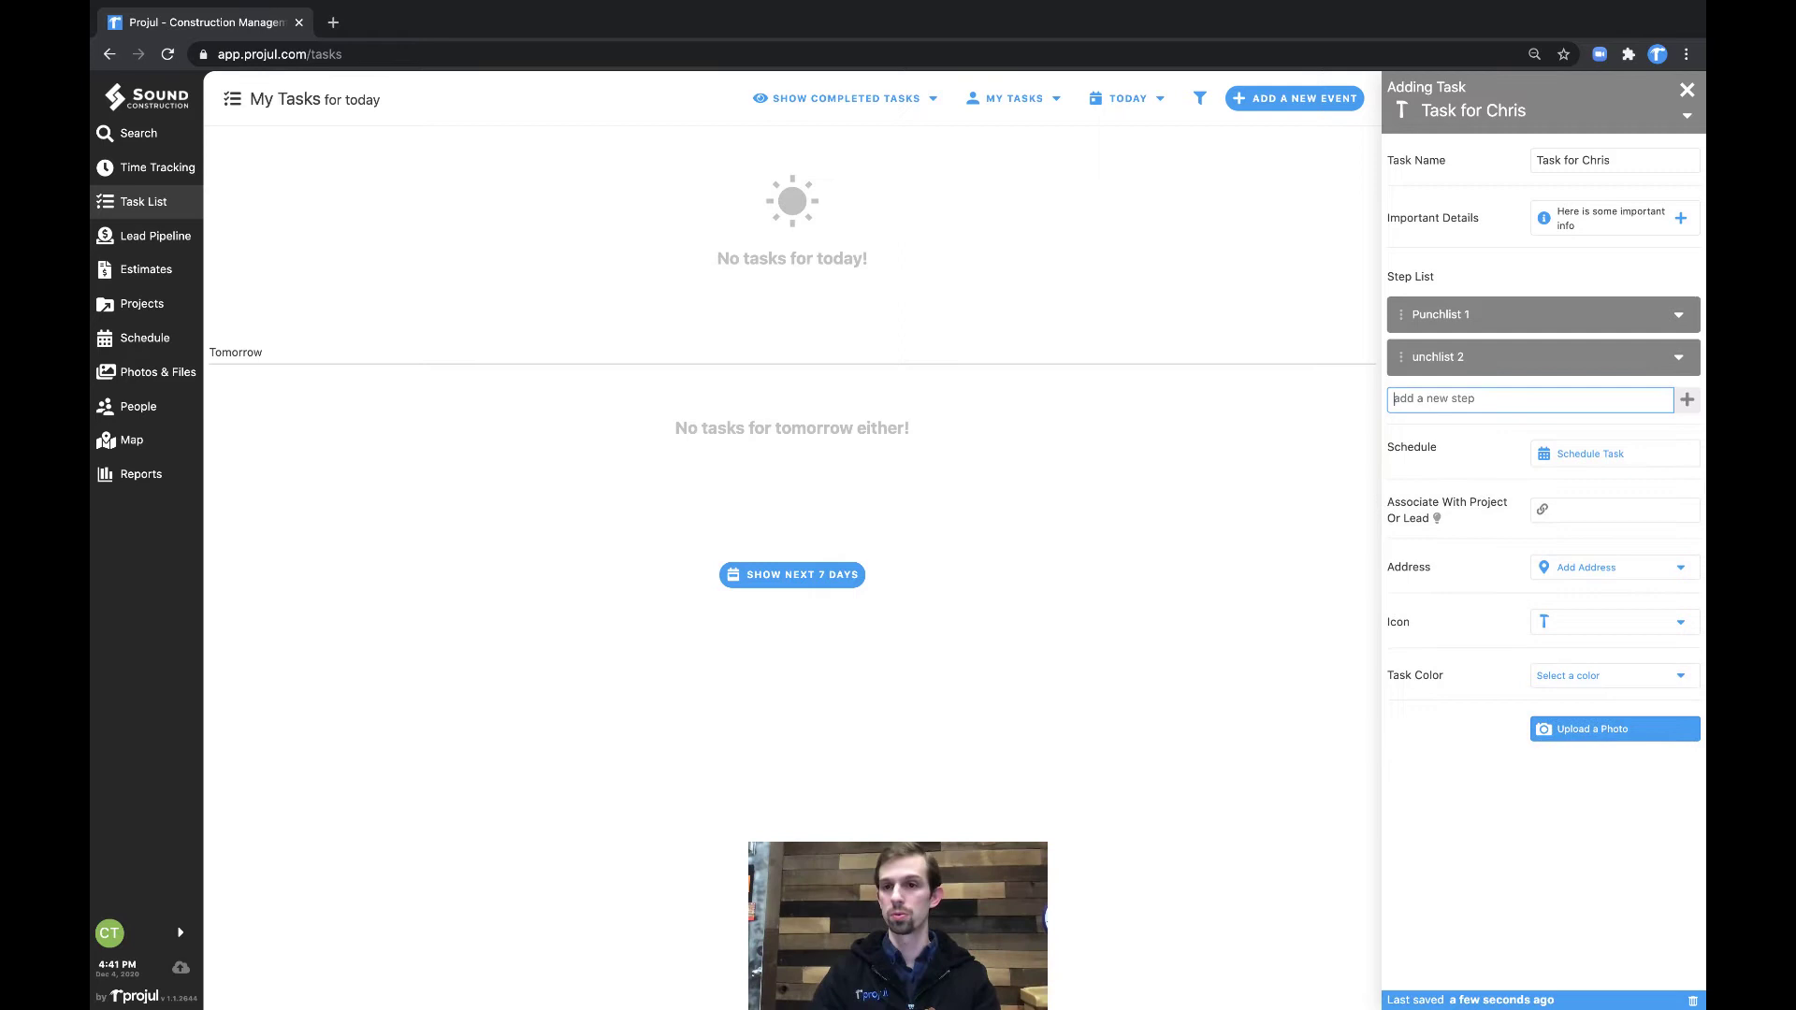
text(3)
key(Return)
text(4)
key(Return)
text(5)
key(Return)
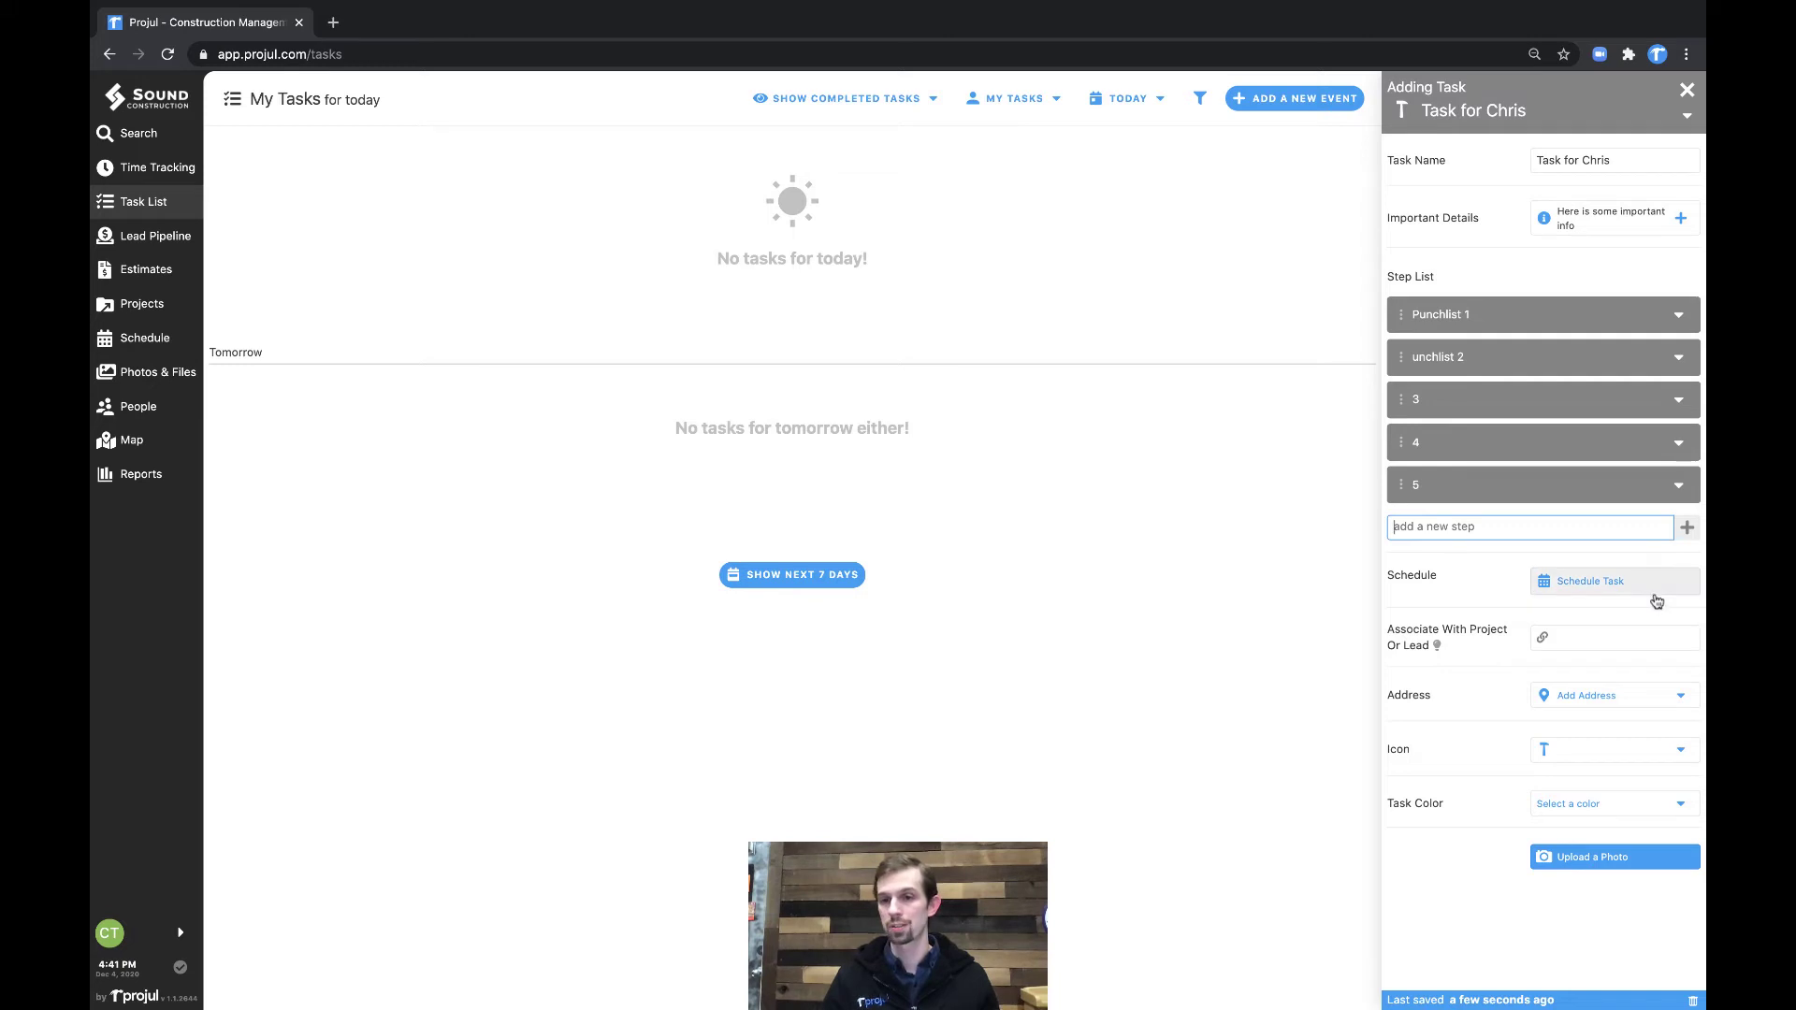
Step: Assign the task to the employee and schedule it for Dec 4, 2020 as an entire work day
click(1609, 587)
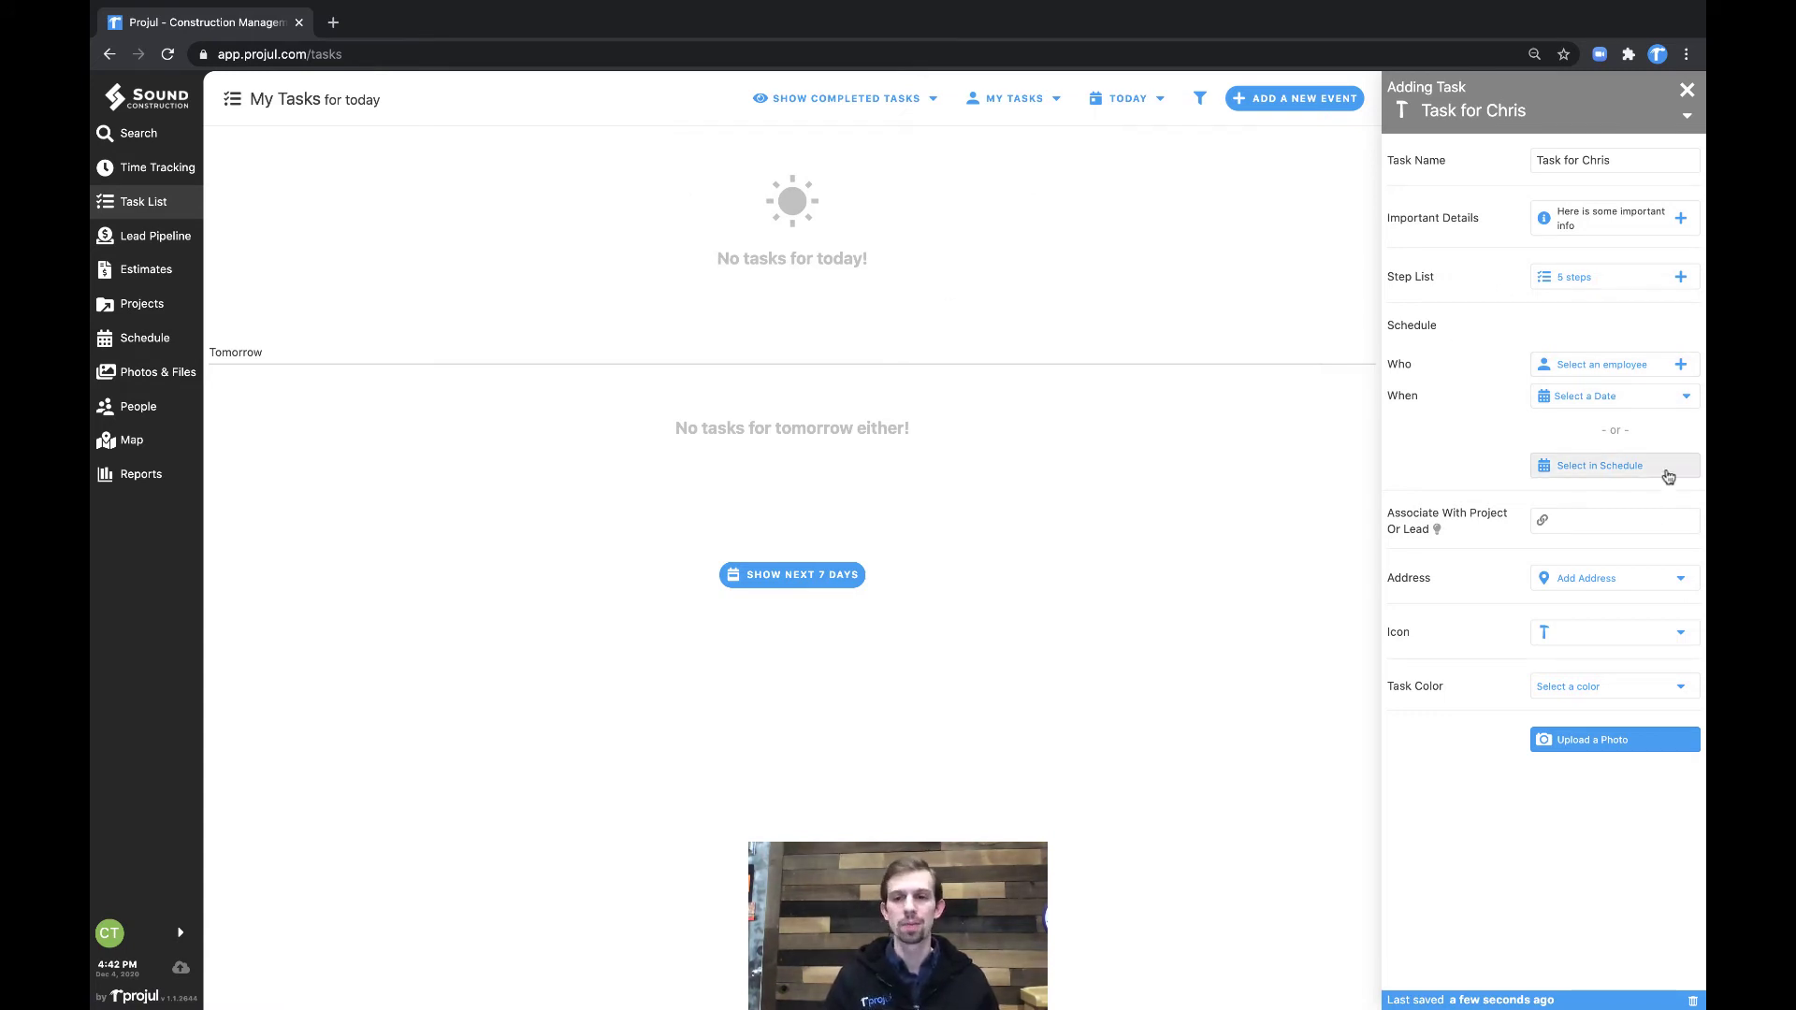
click(1574, 370)
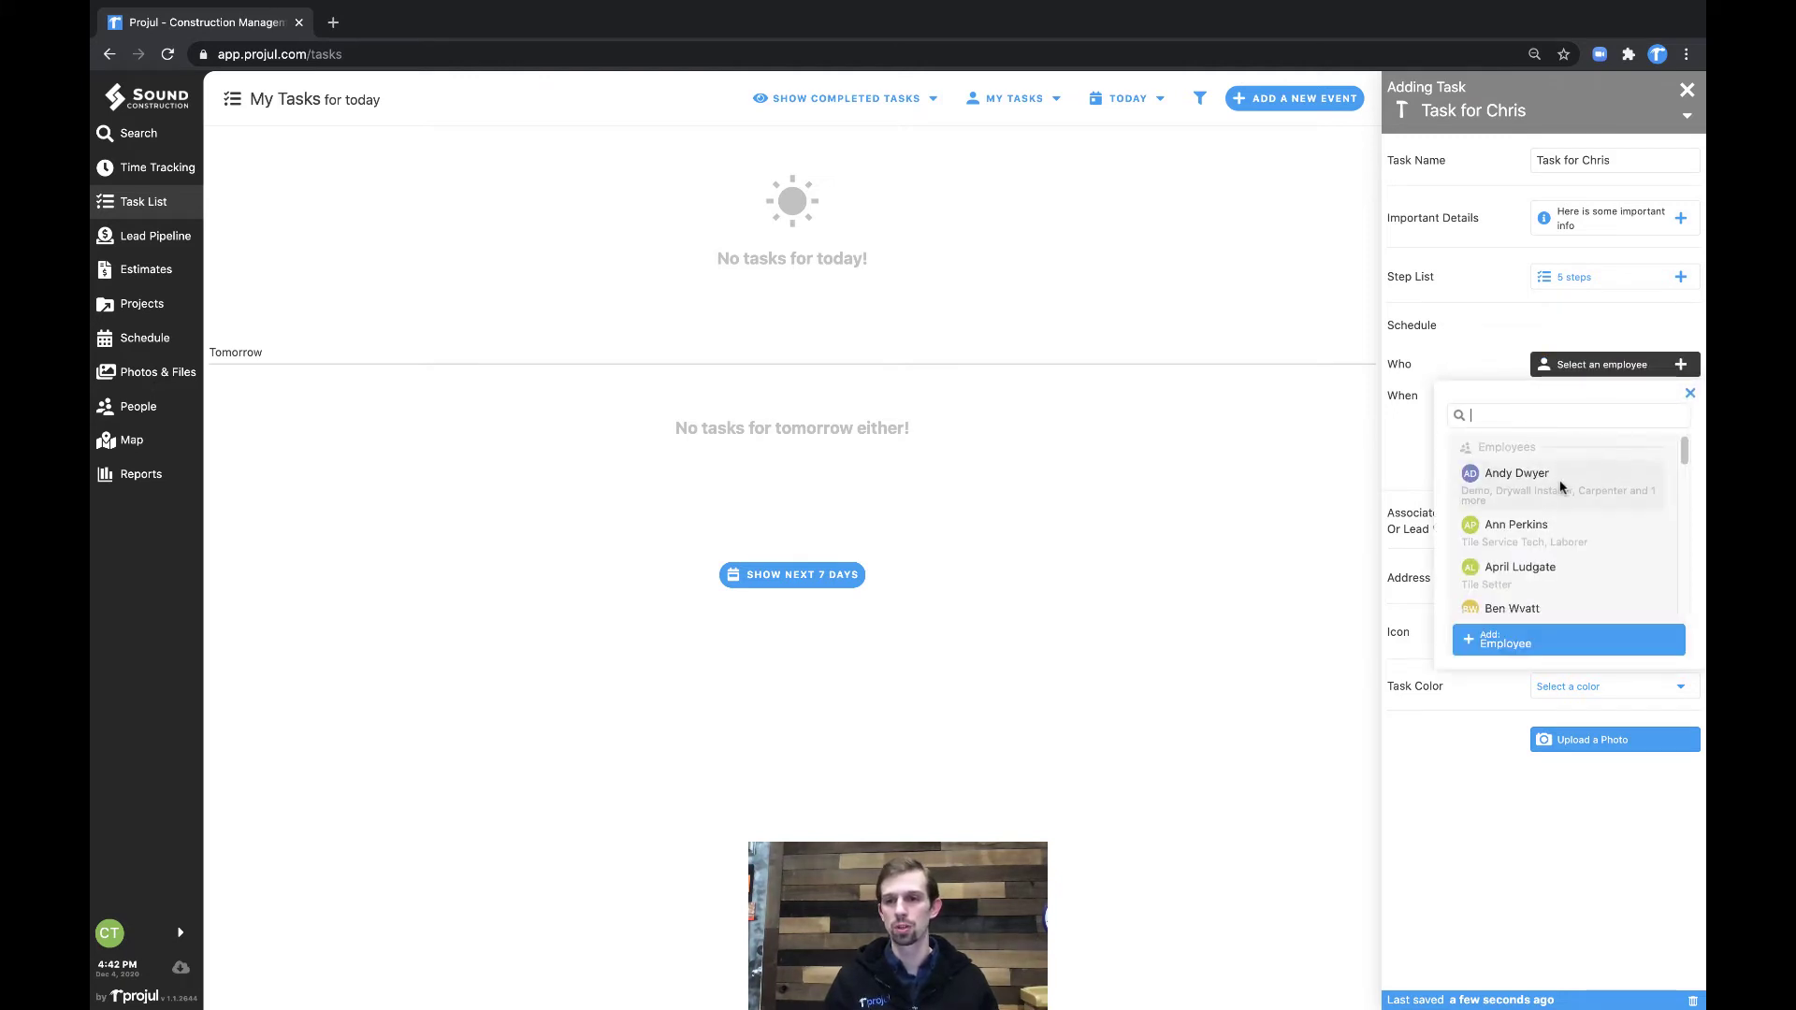
scroll(1503, 514, down, 3)
click(1520, 557)
click(1503, 364)
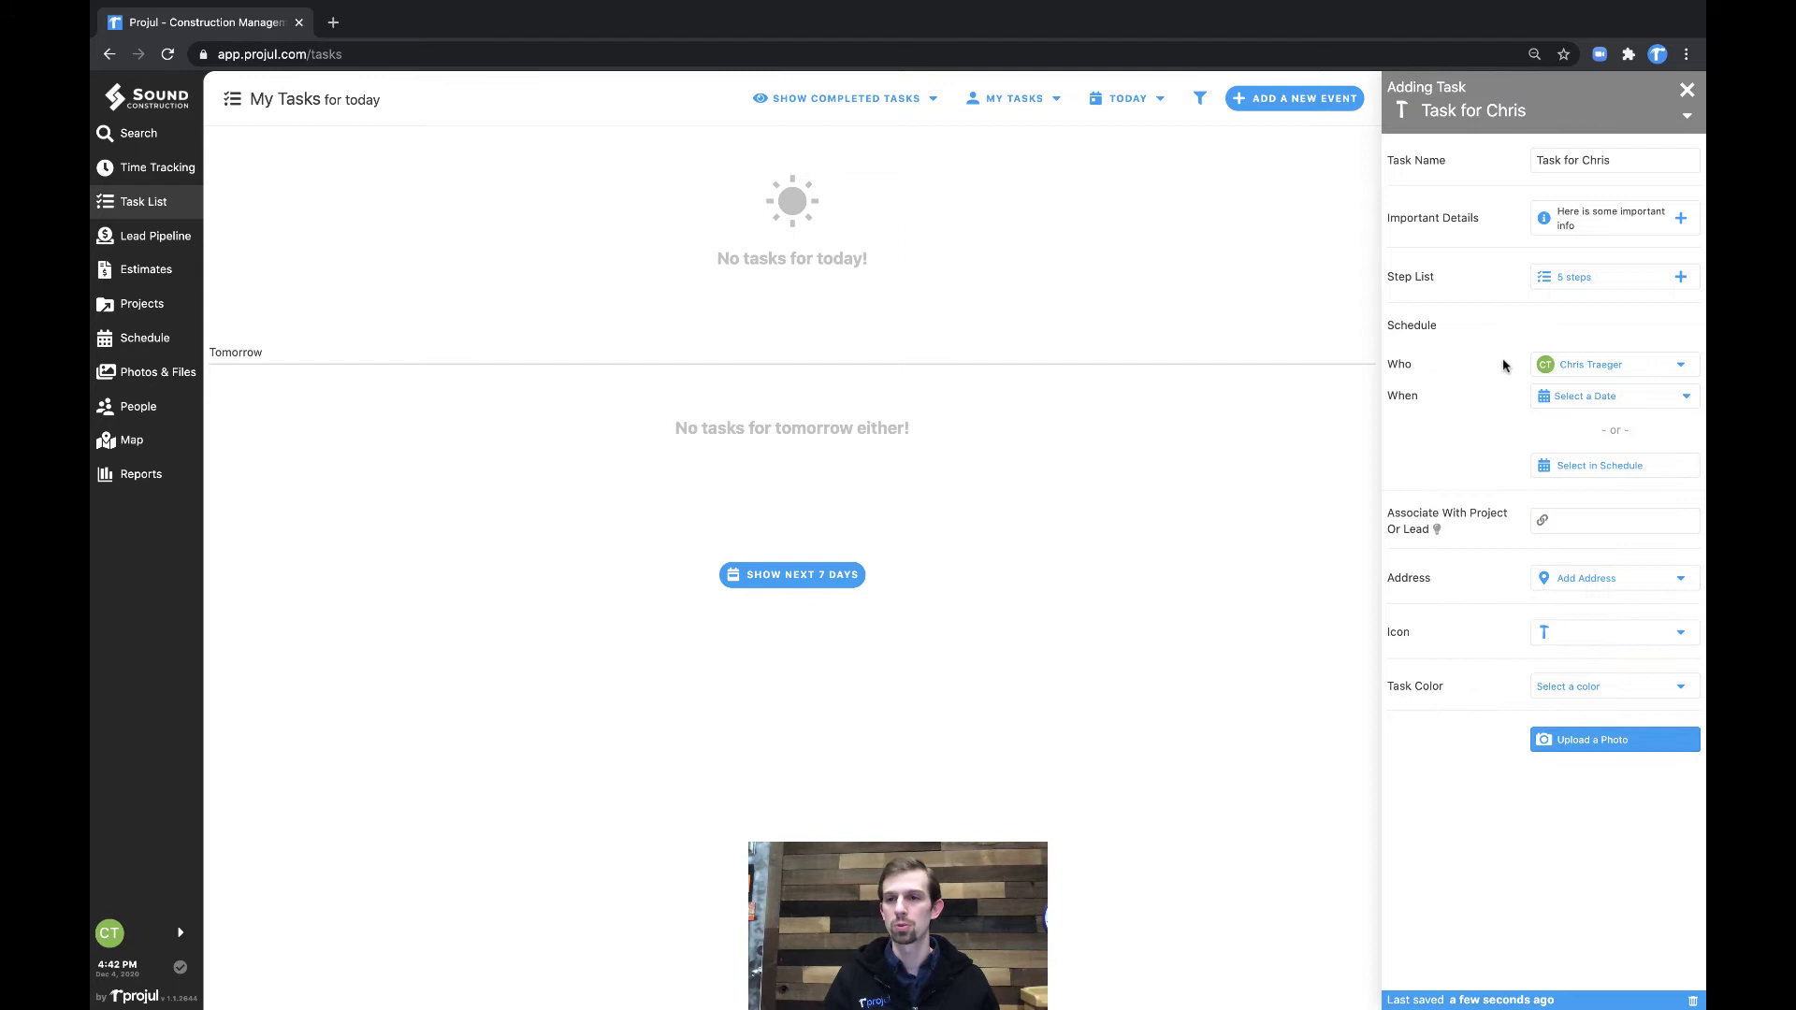
click(1542, 395)
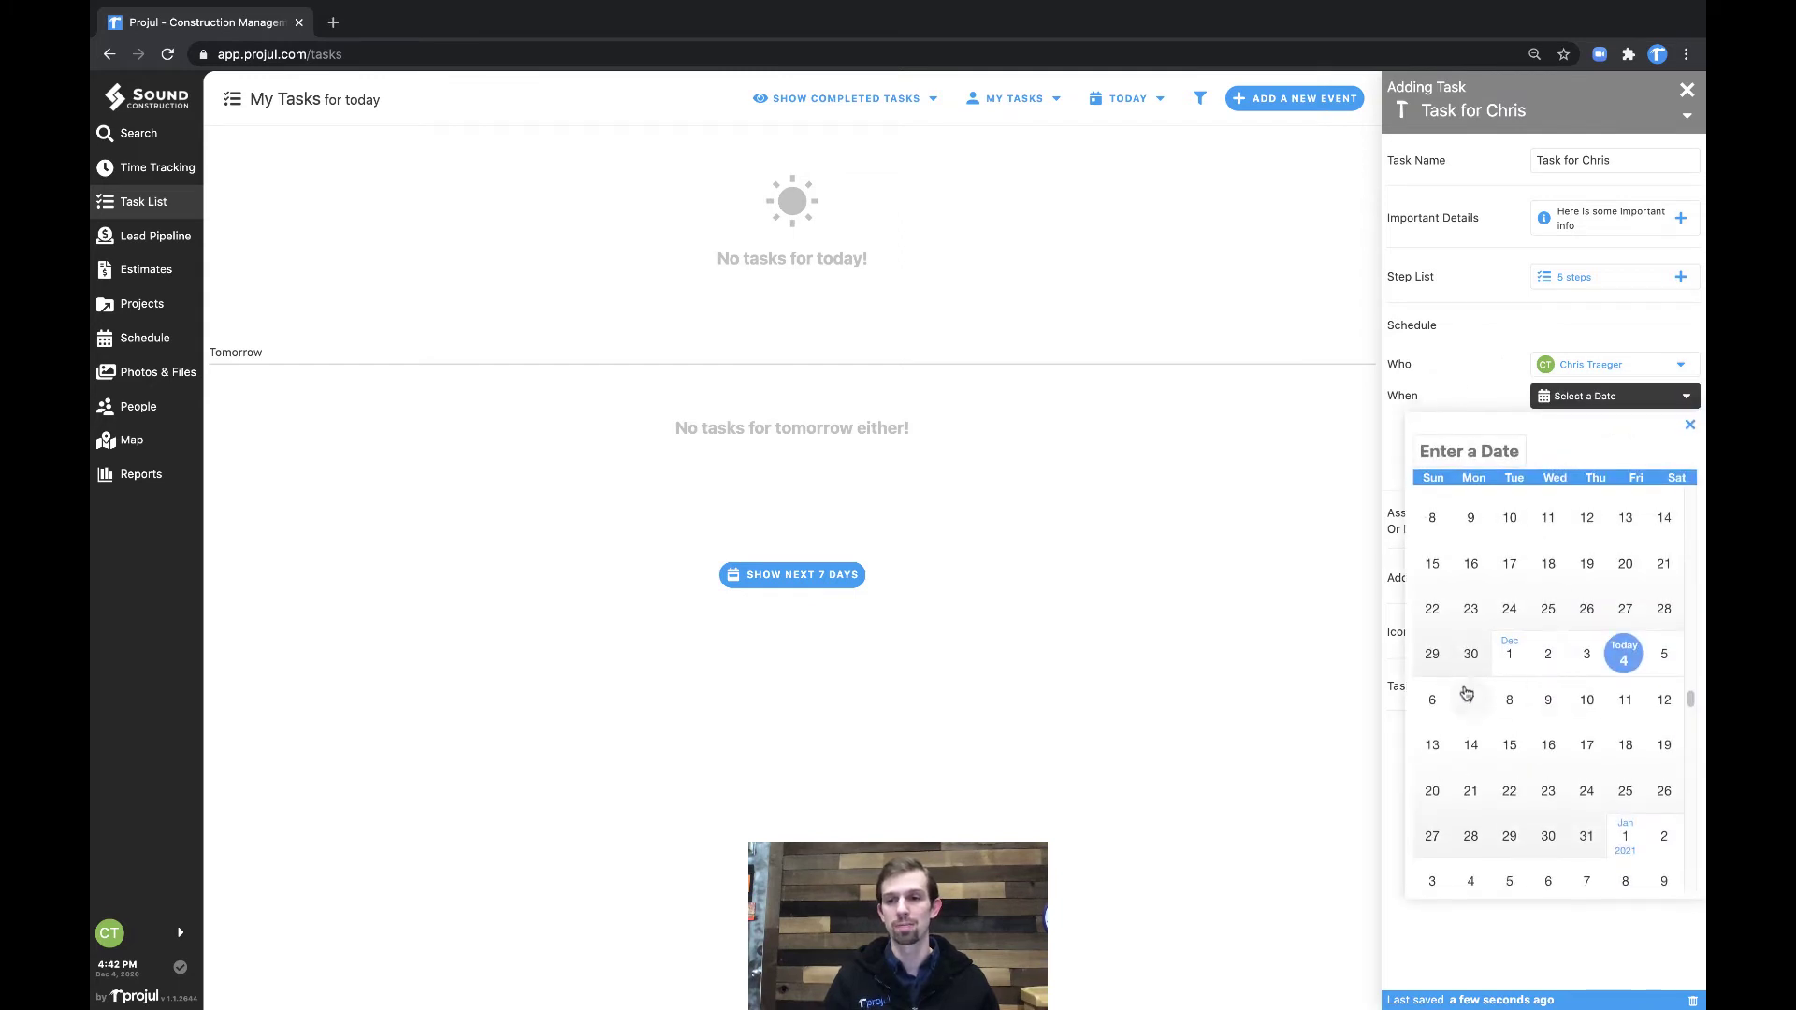
click(1624, 654)
click(1558, 494)
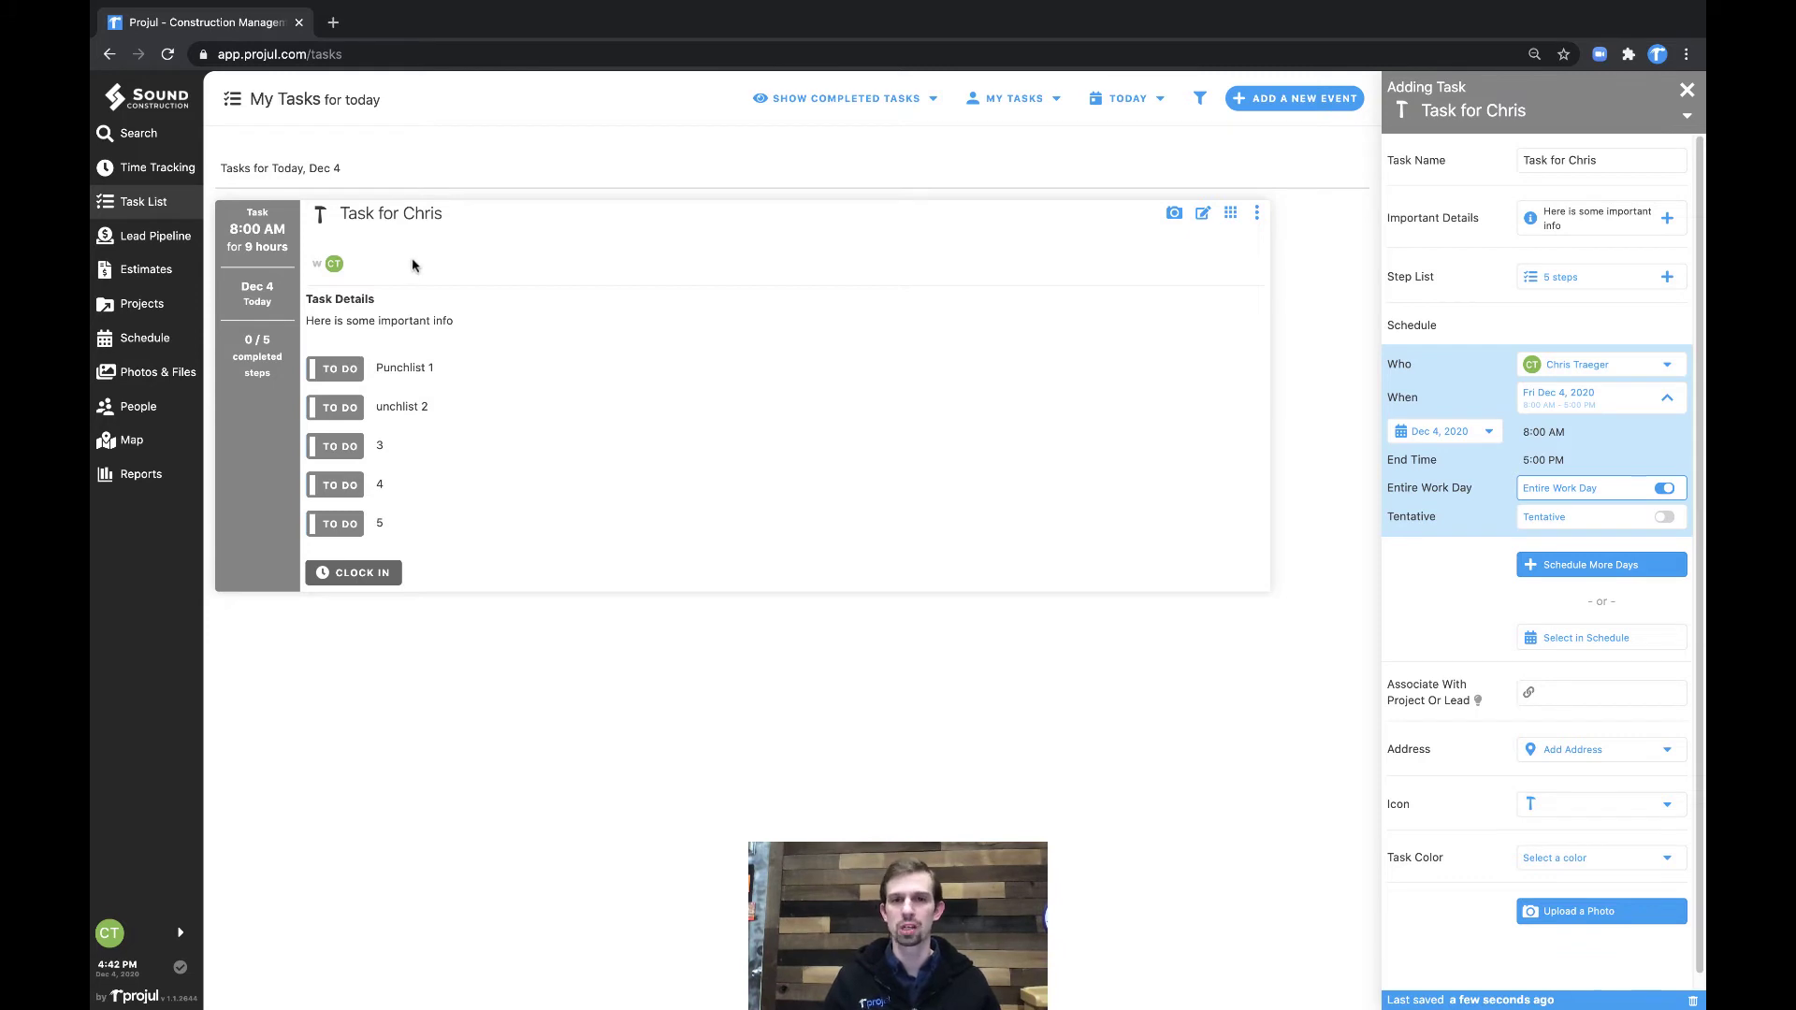
Step: Associate the task with the Vance Master Bathroom project and confirm the warning
click(380, 268)
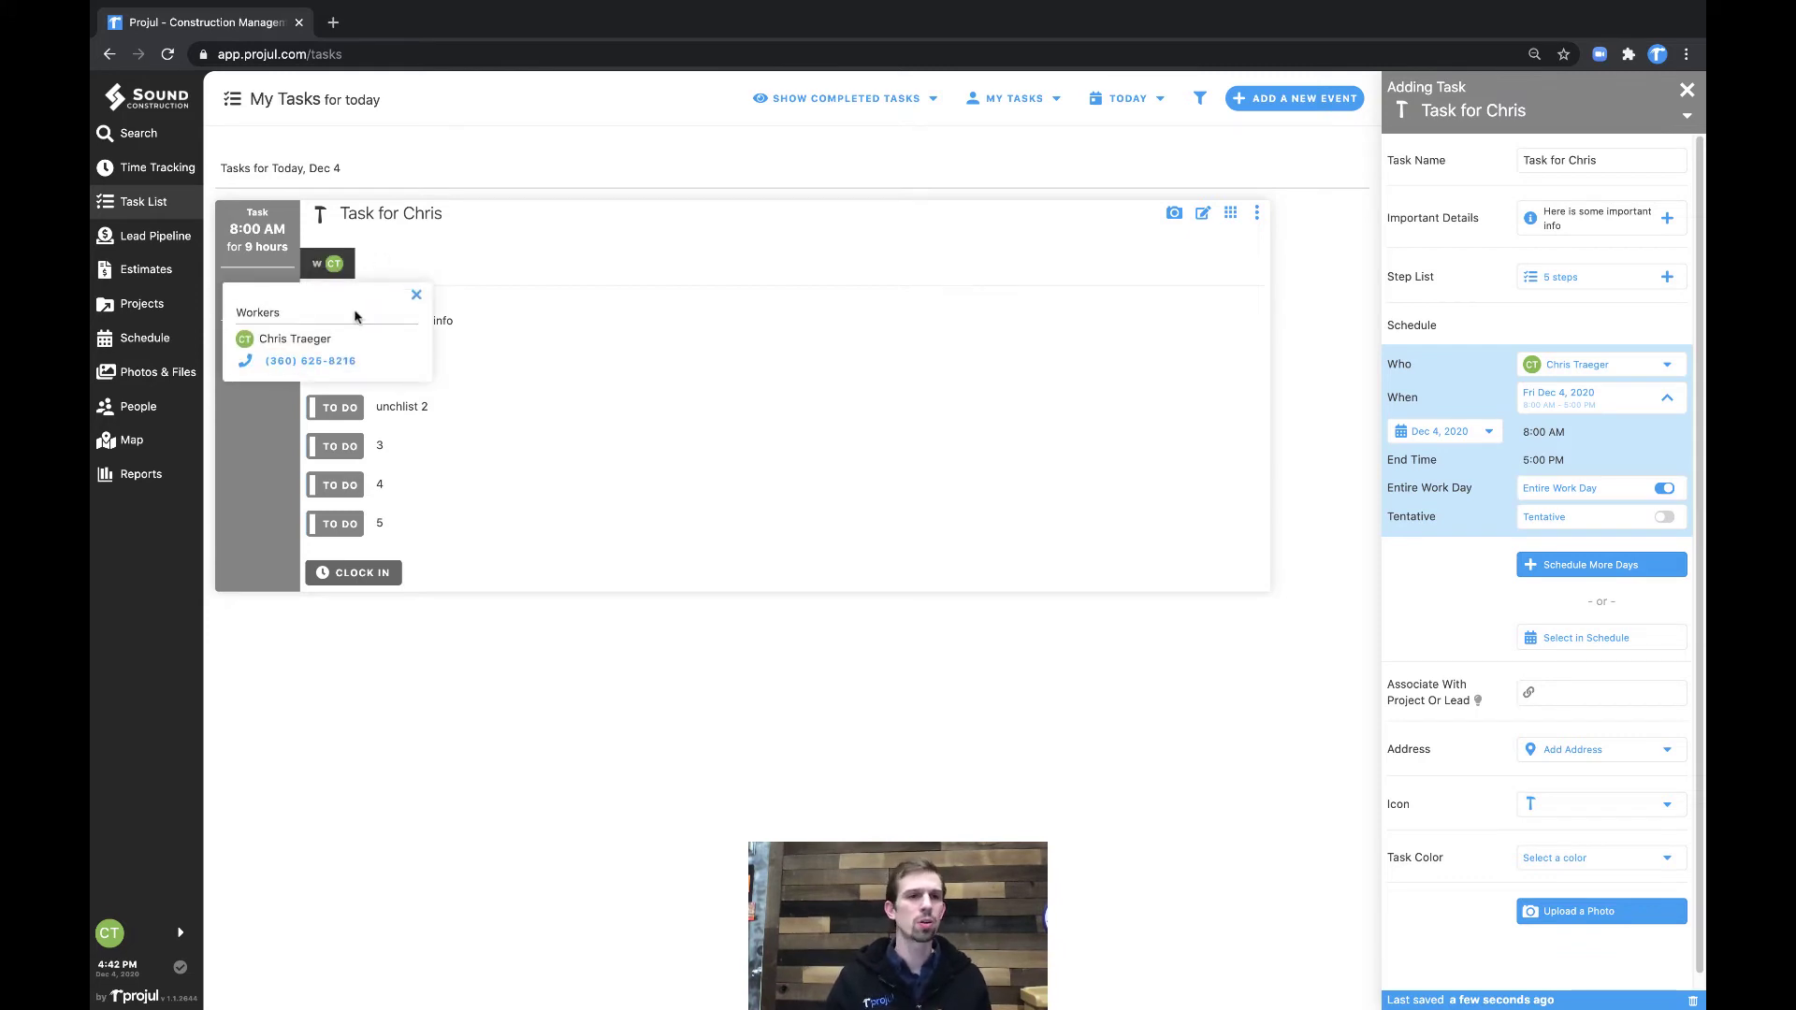
click(1164, 467)
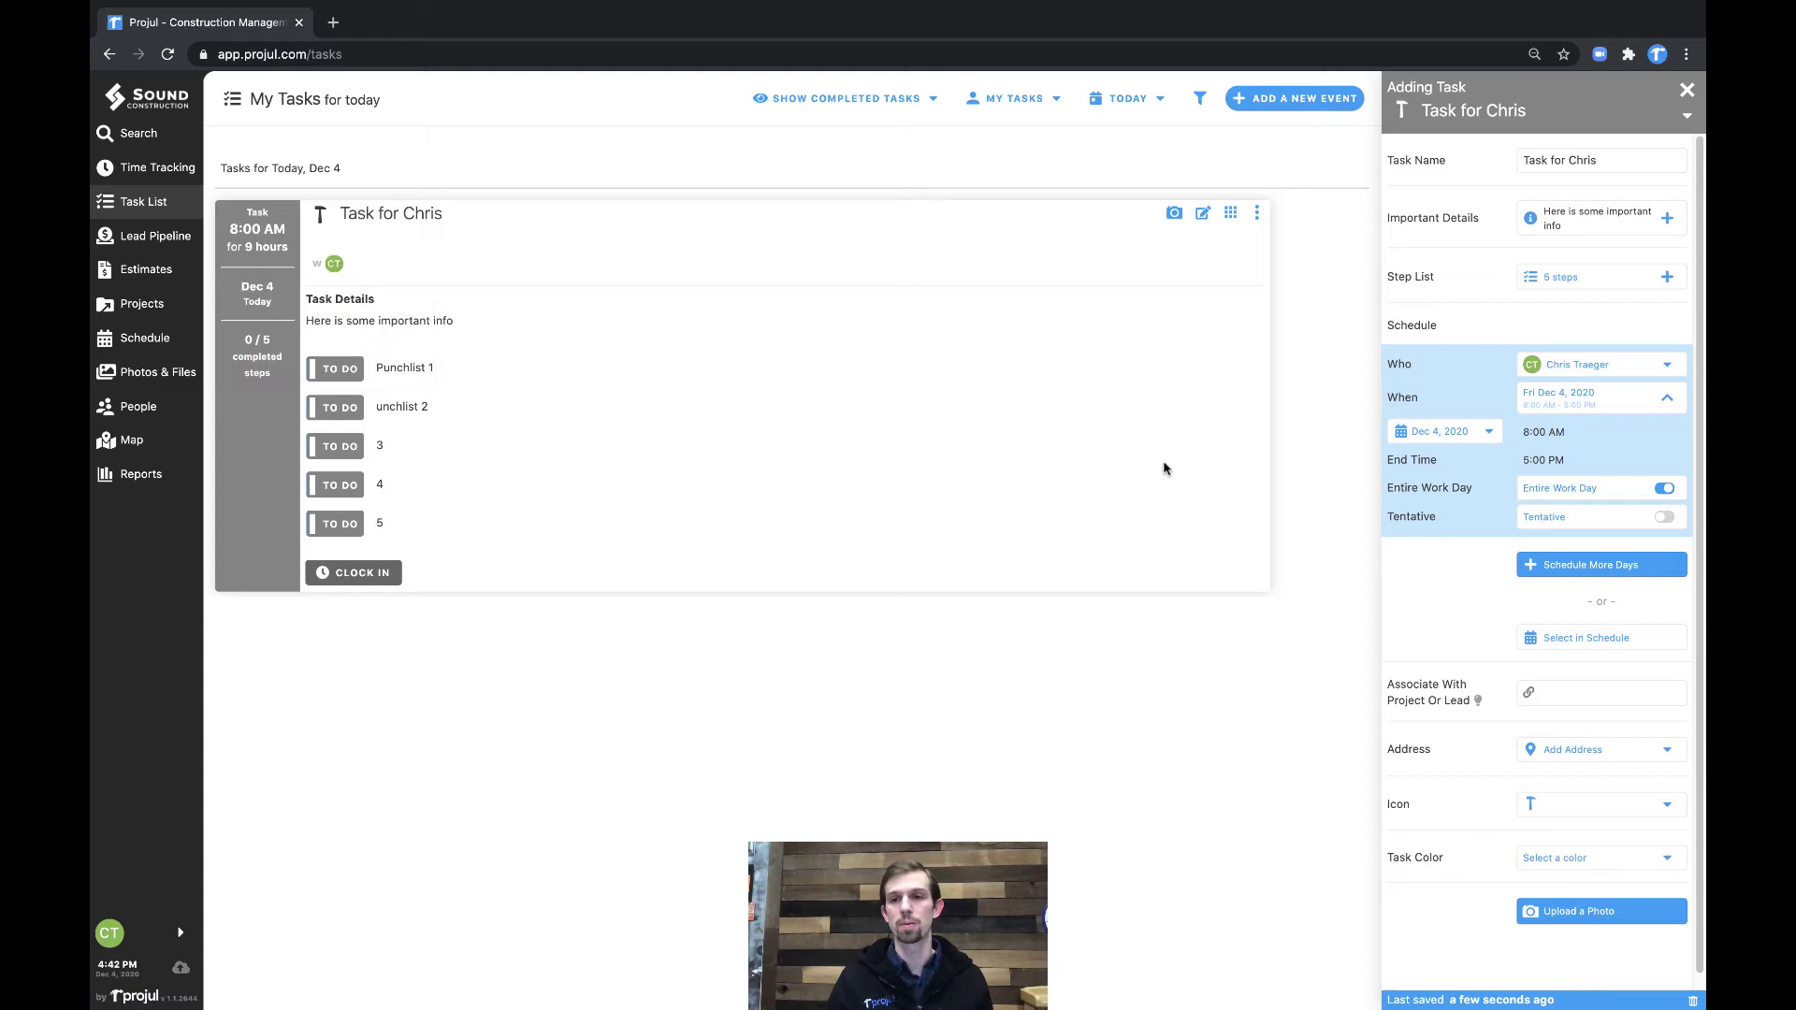
click(1613, 694)
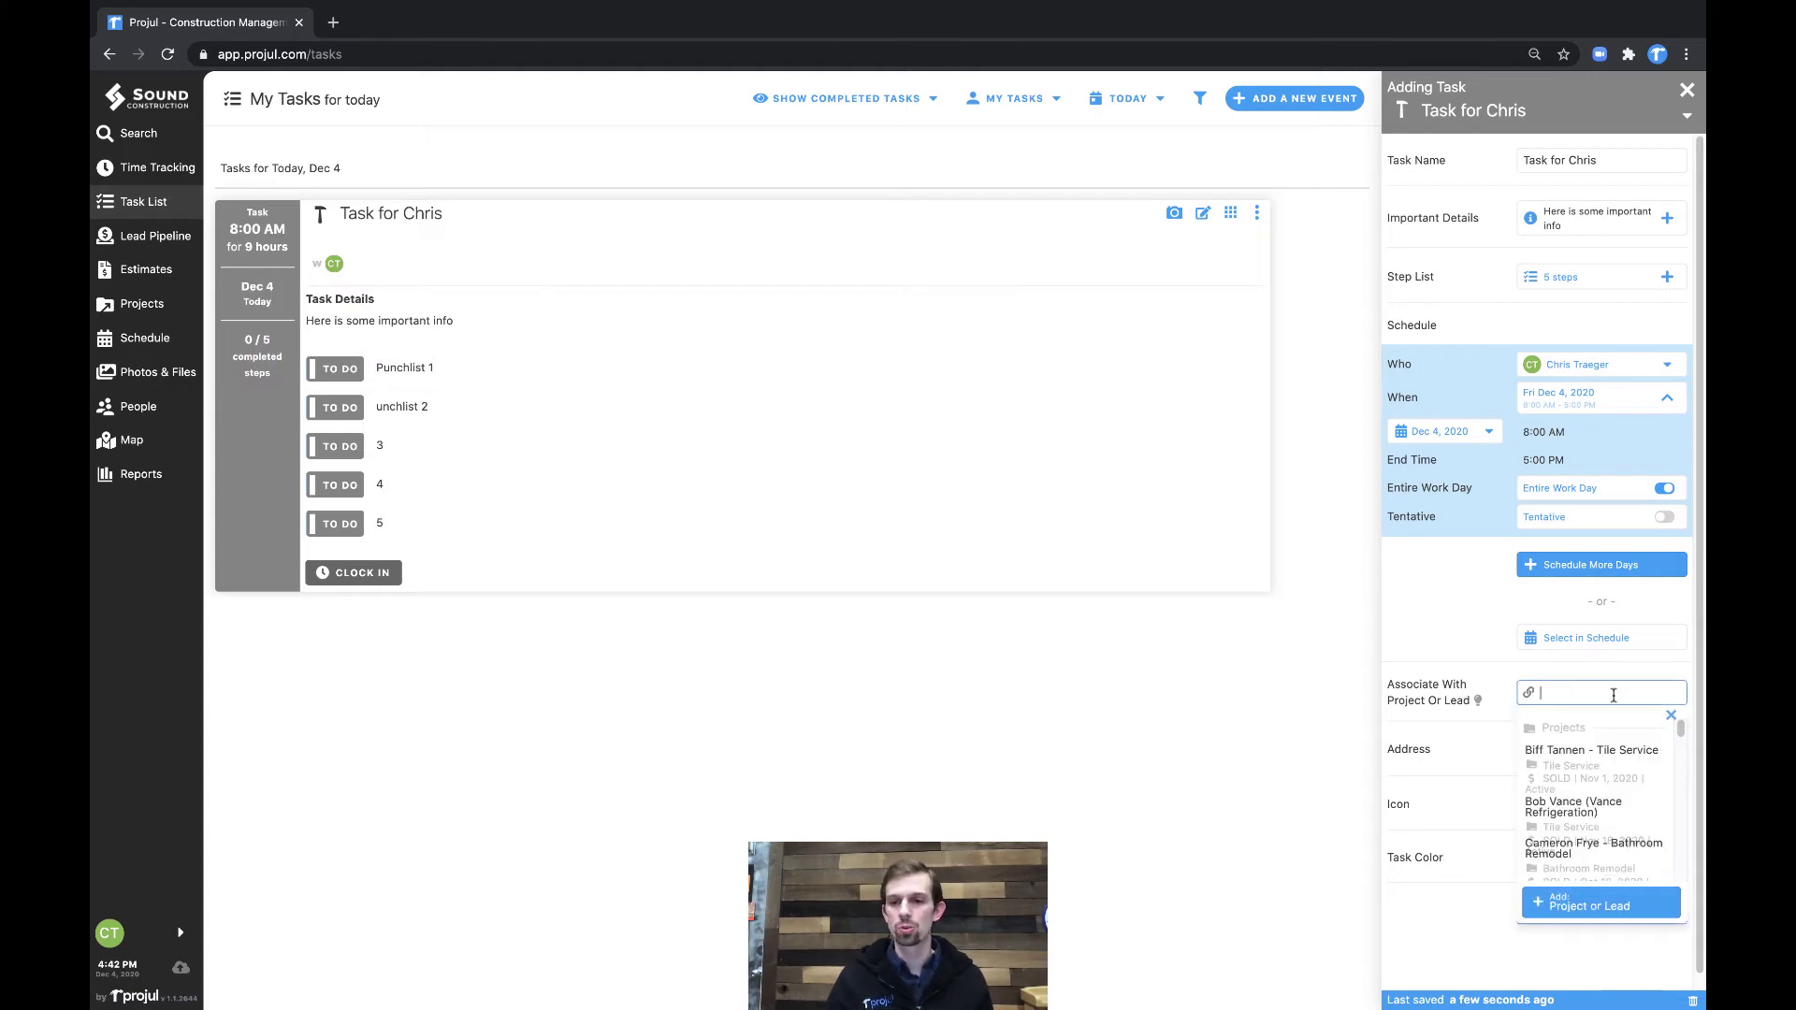
text(vance)
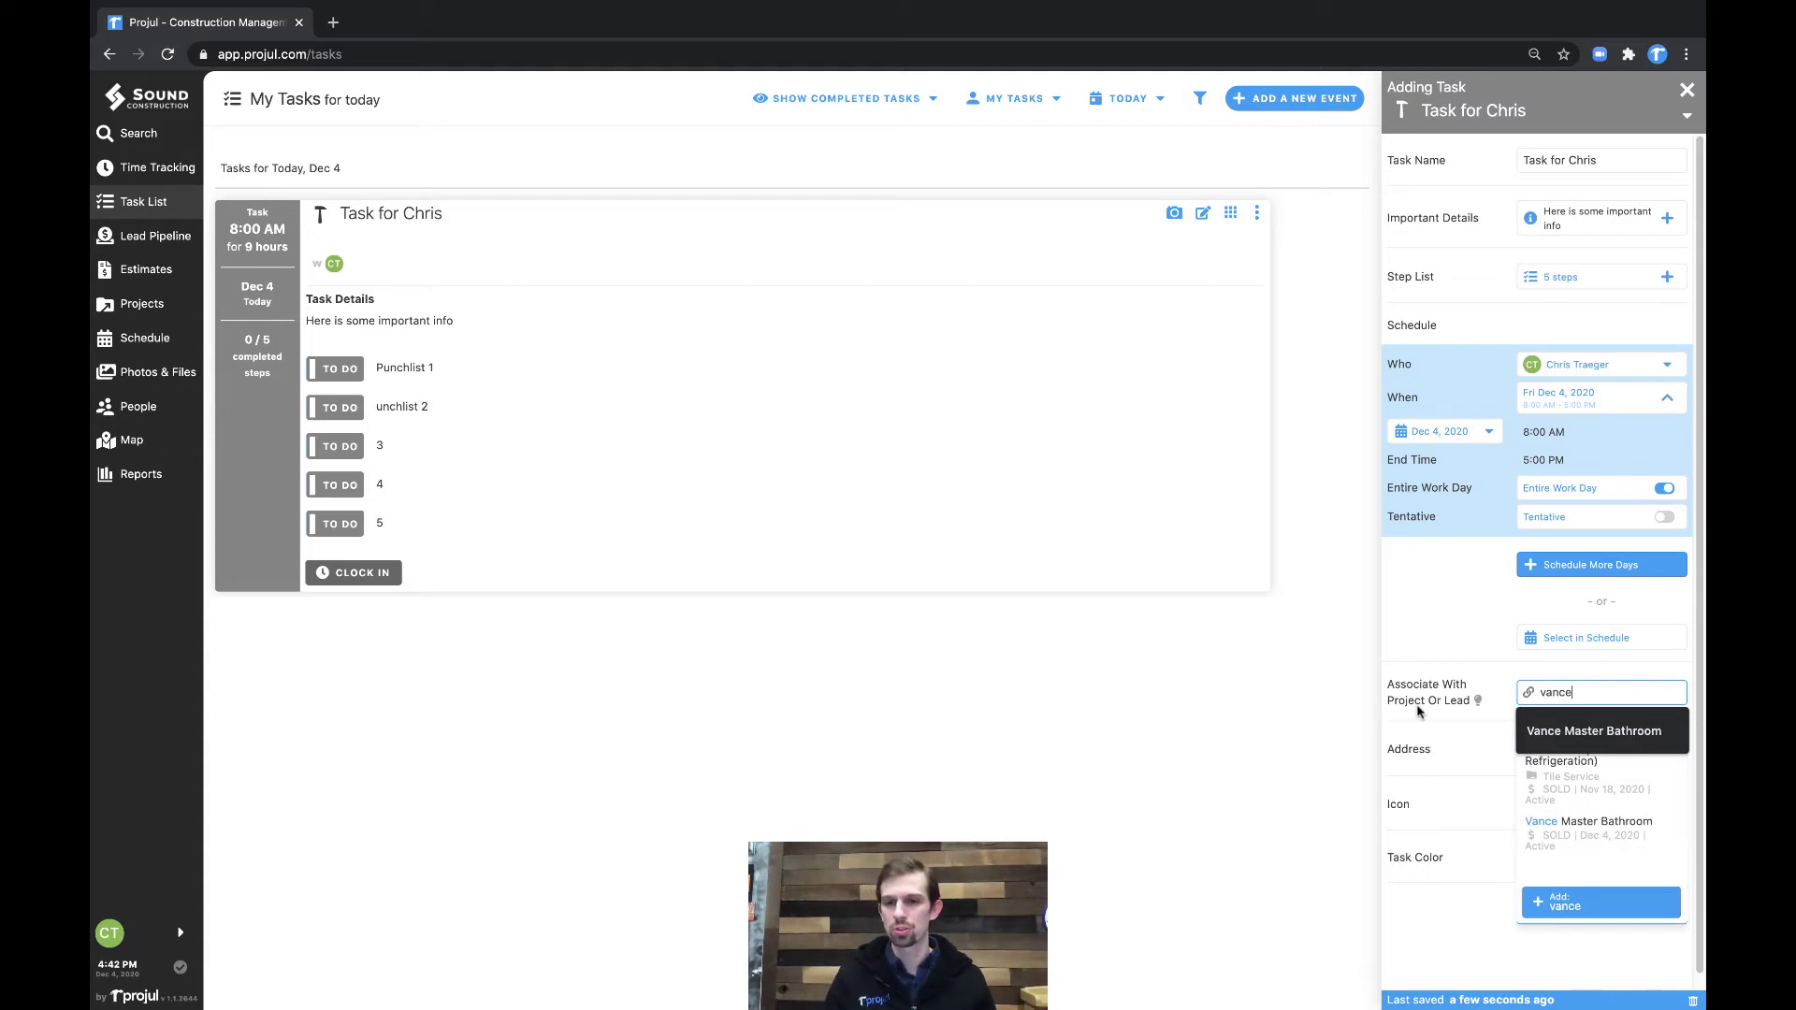
mouse_move(1440, 732)
click(1464, 664)
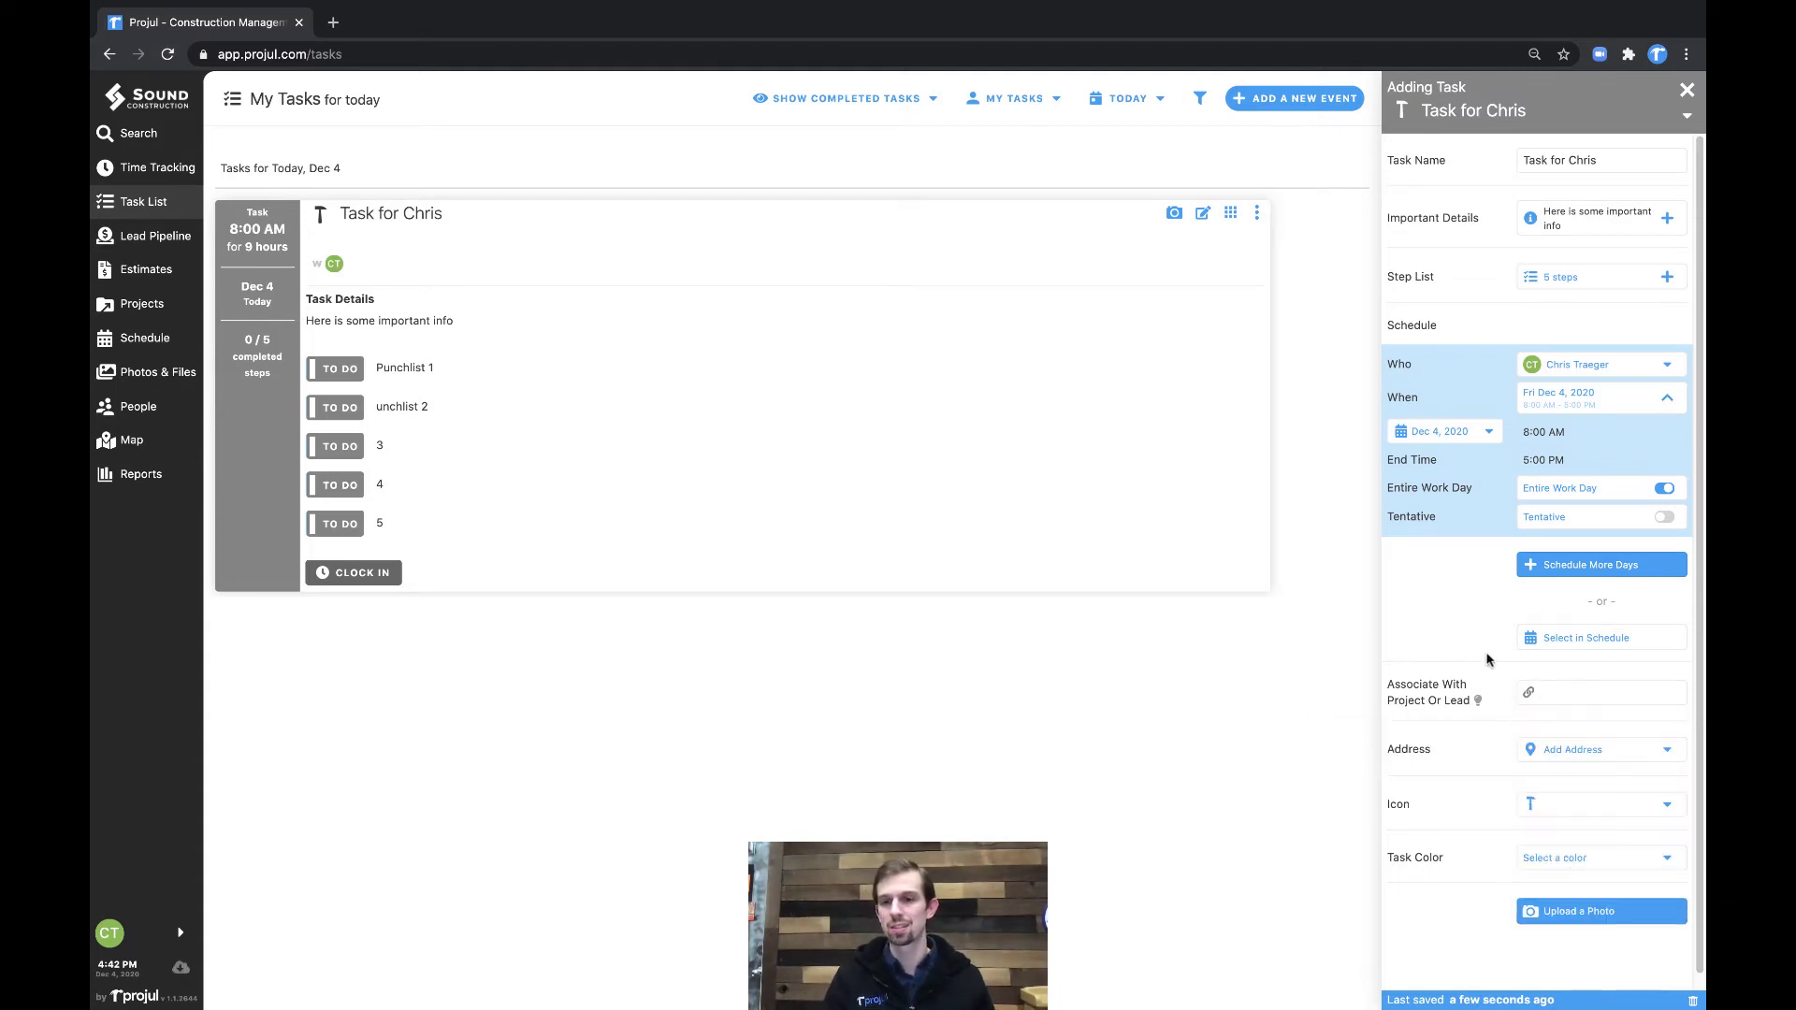
click(1567, 692)
text(vance)
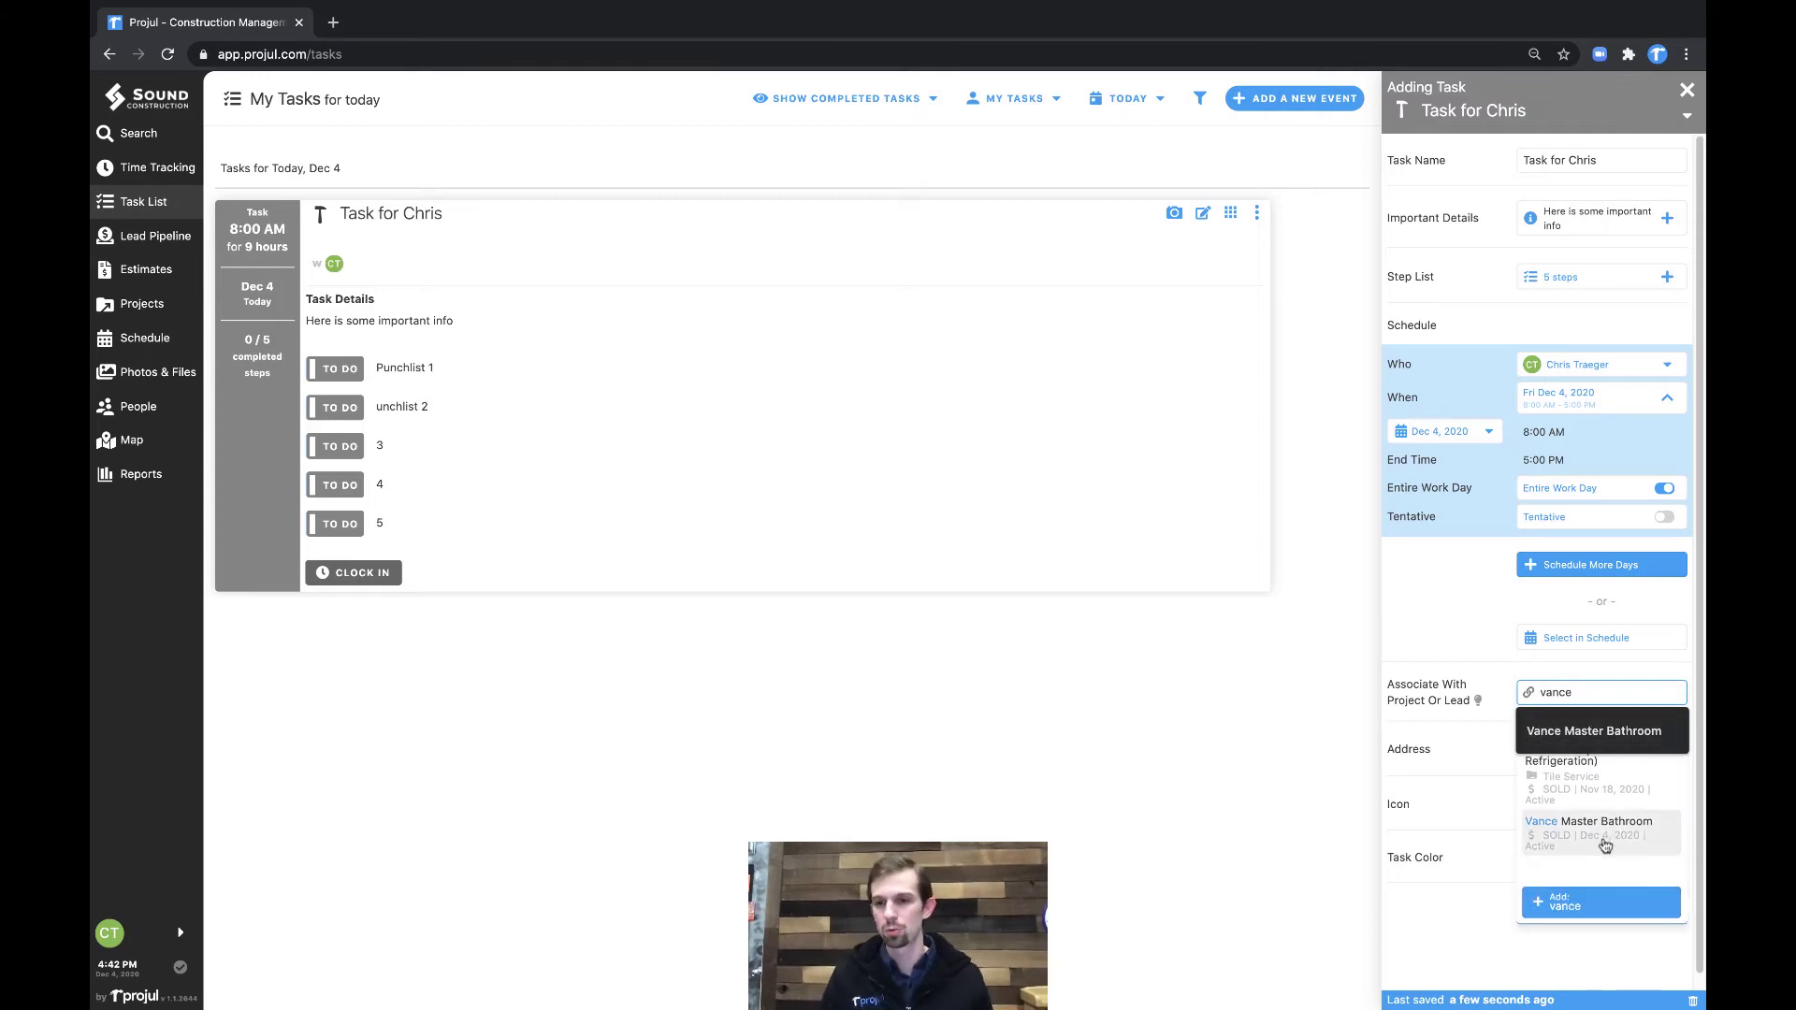
click(1604, 841)
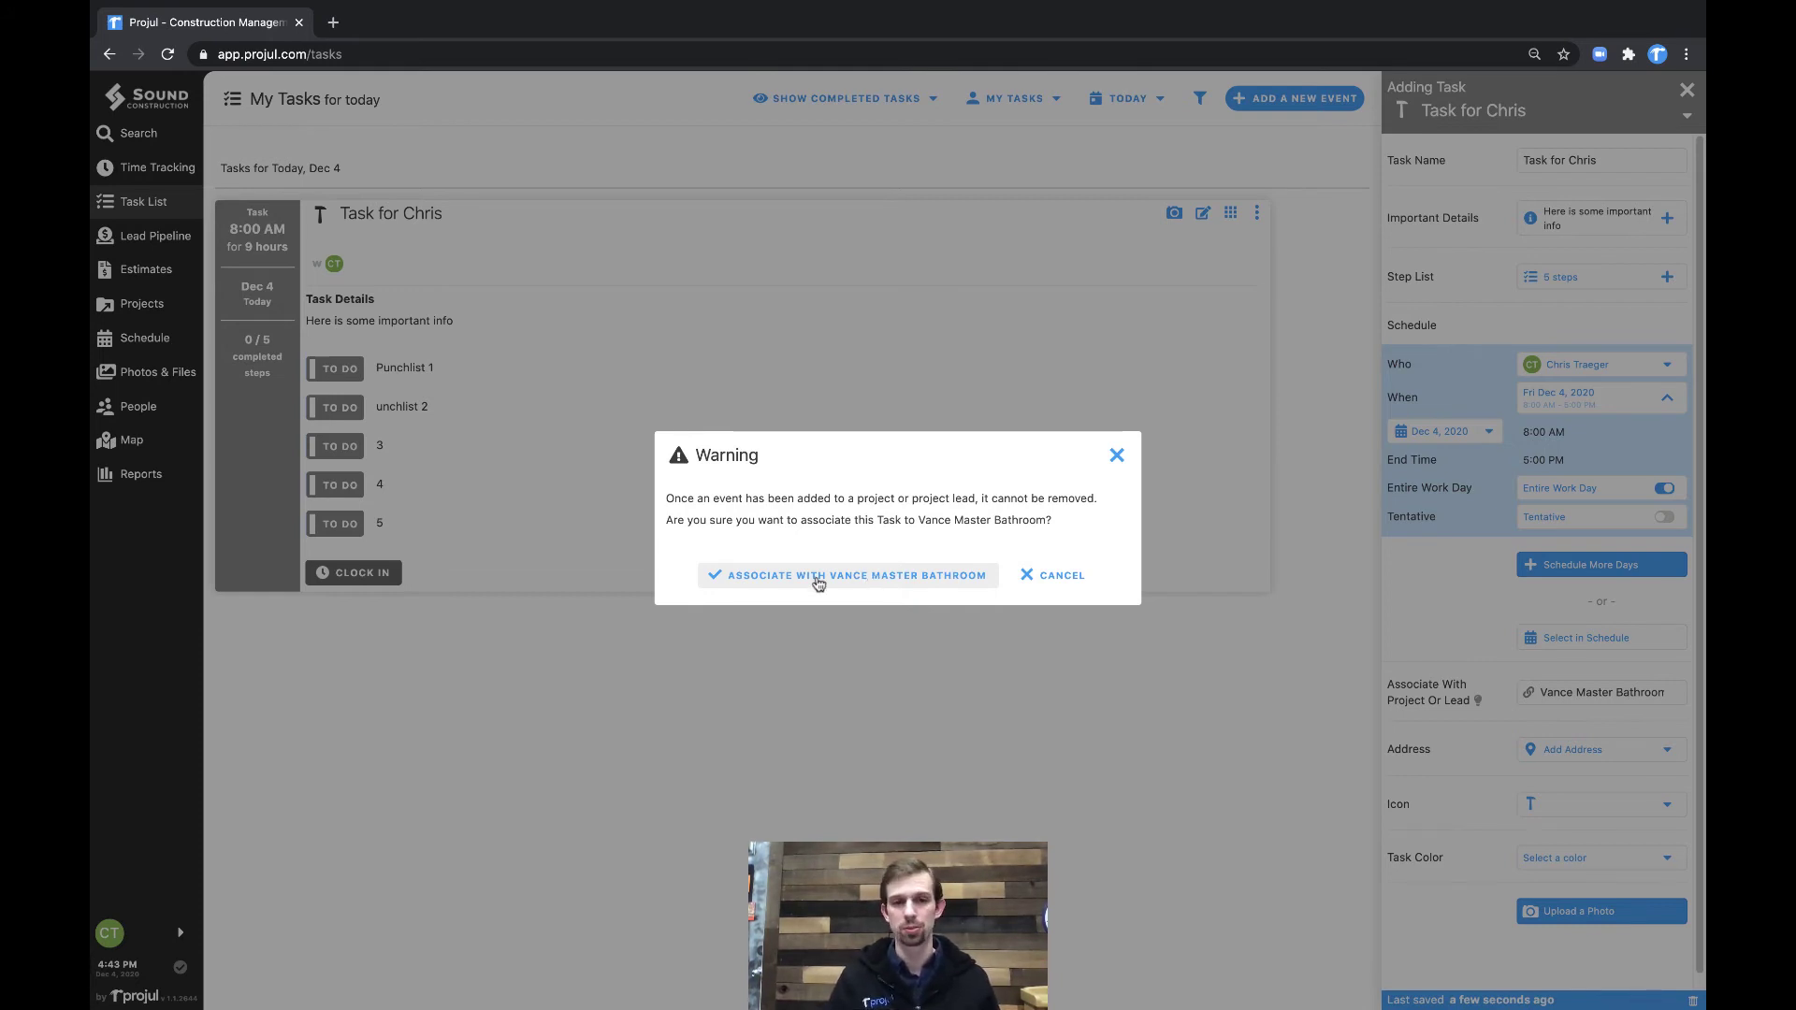
click(842, 578)
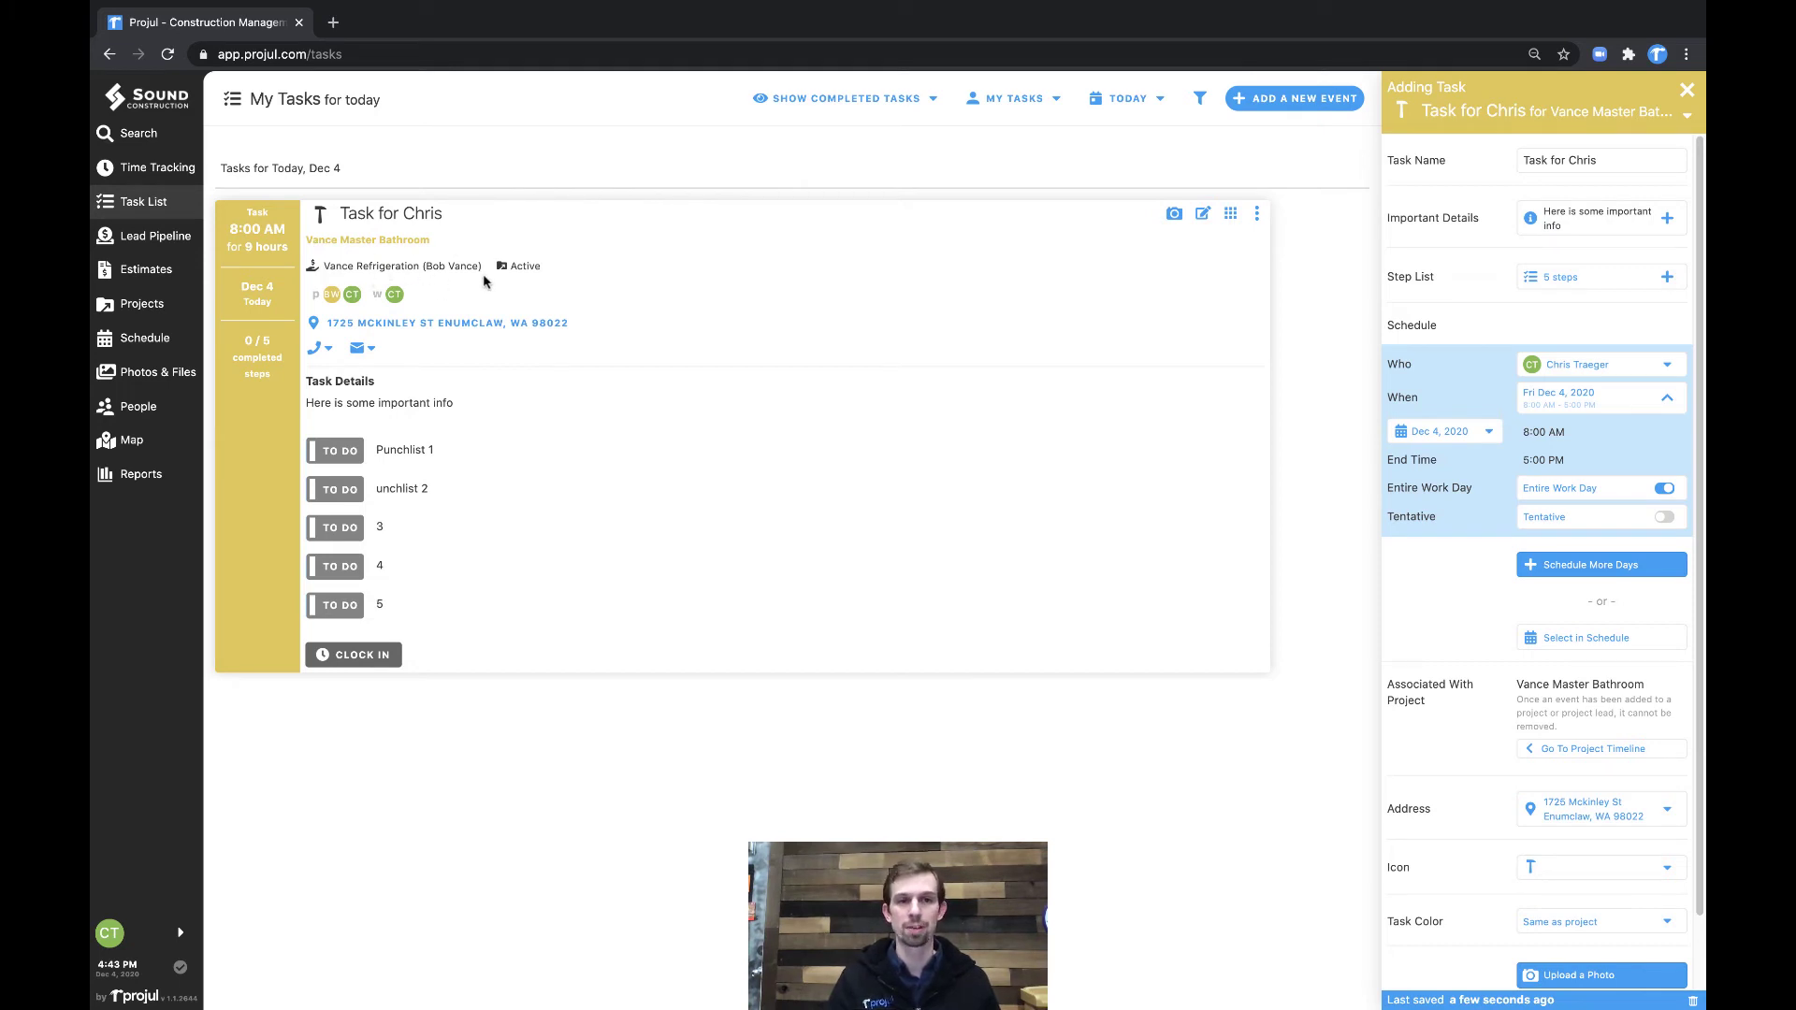
click(339, 300)
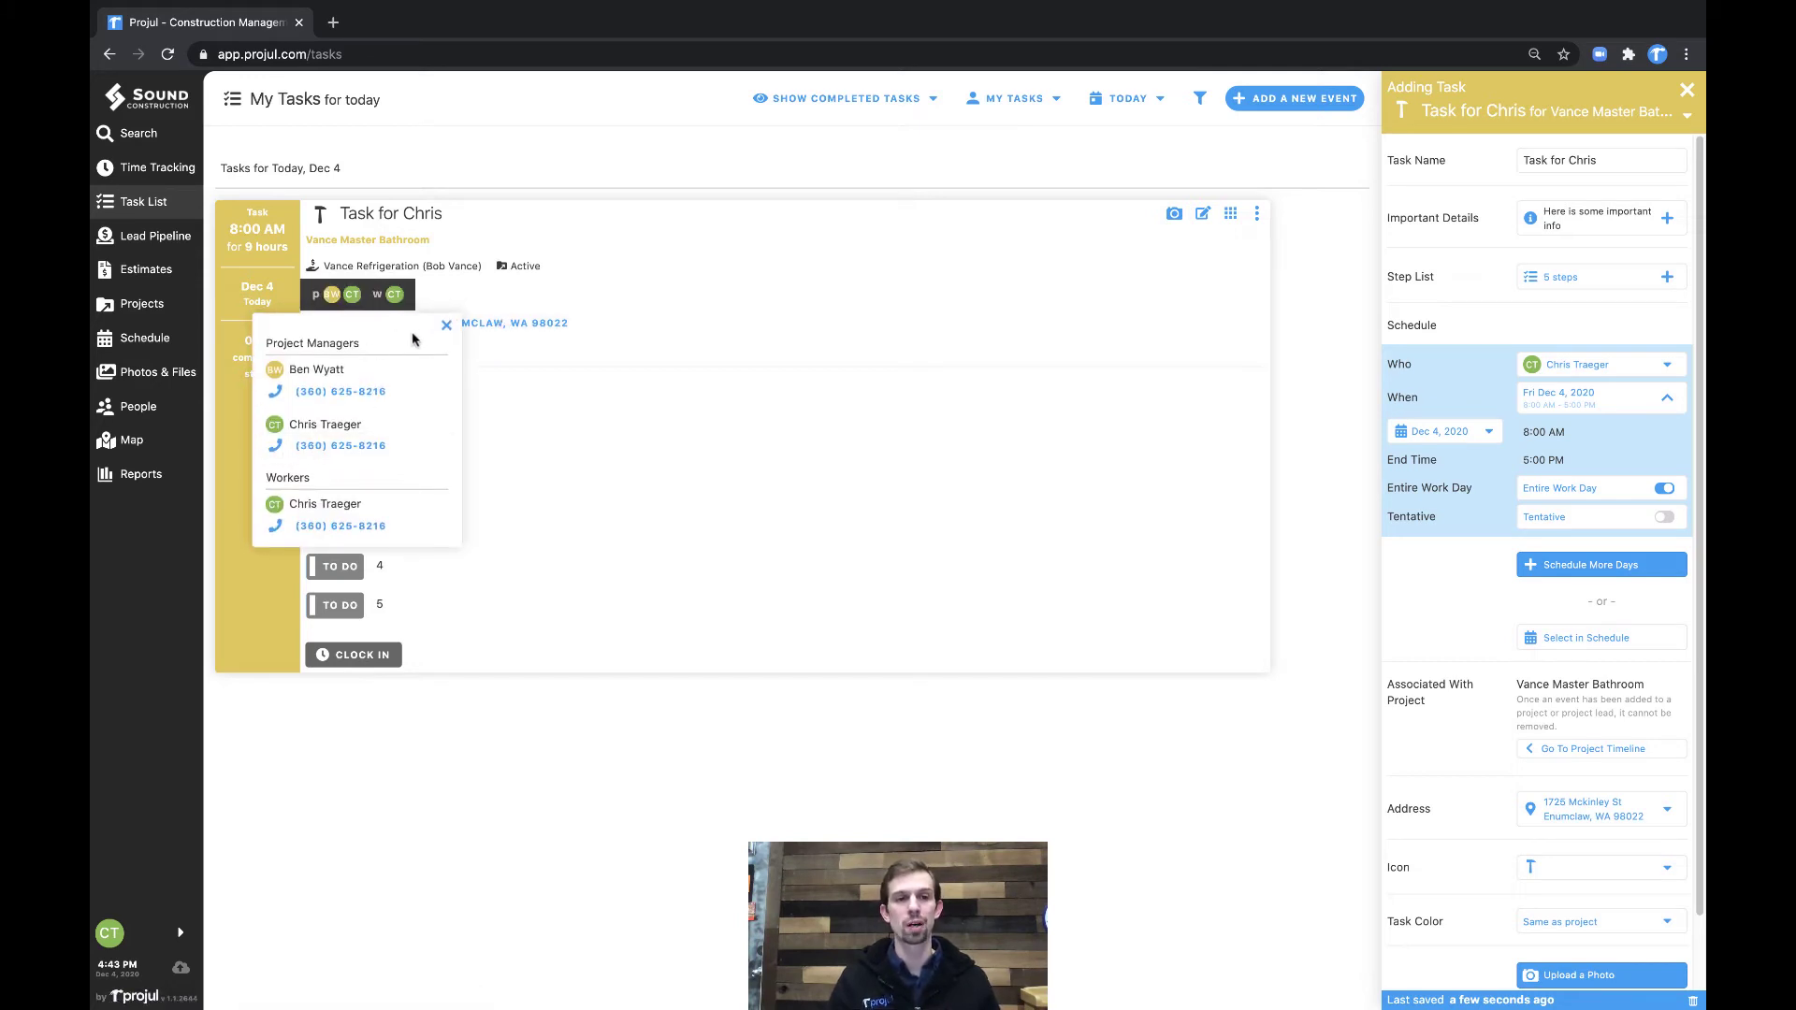
click(445, 326)
click(318, 348)
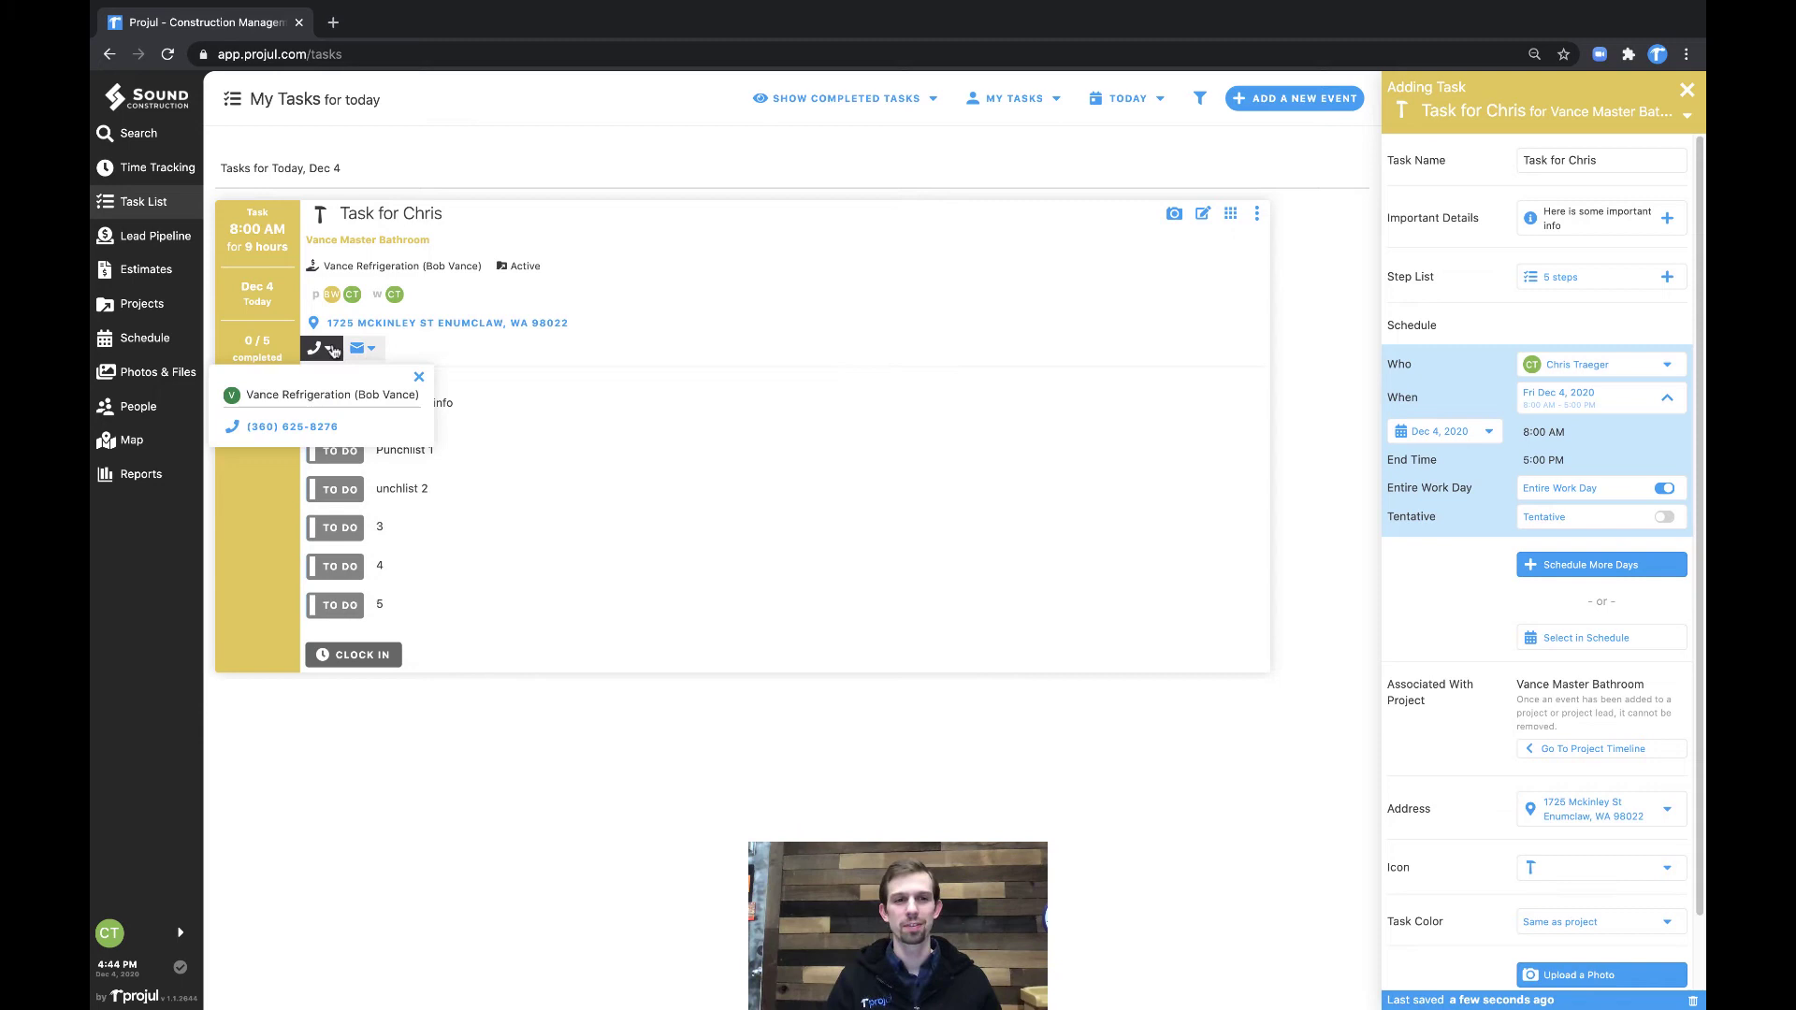
click(363, 349)
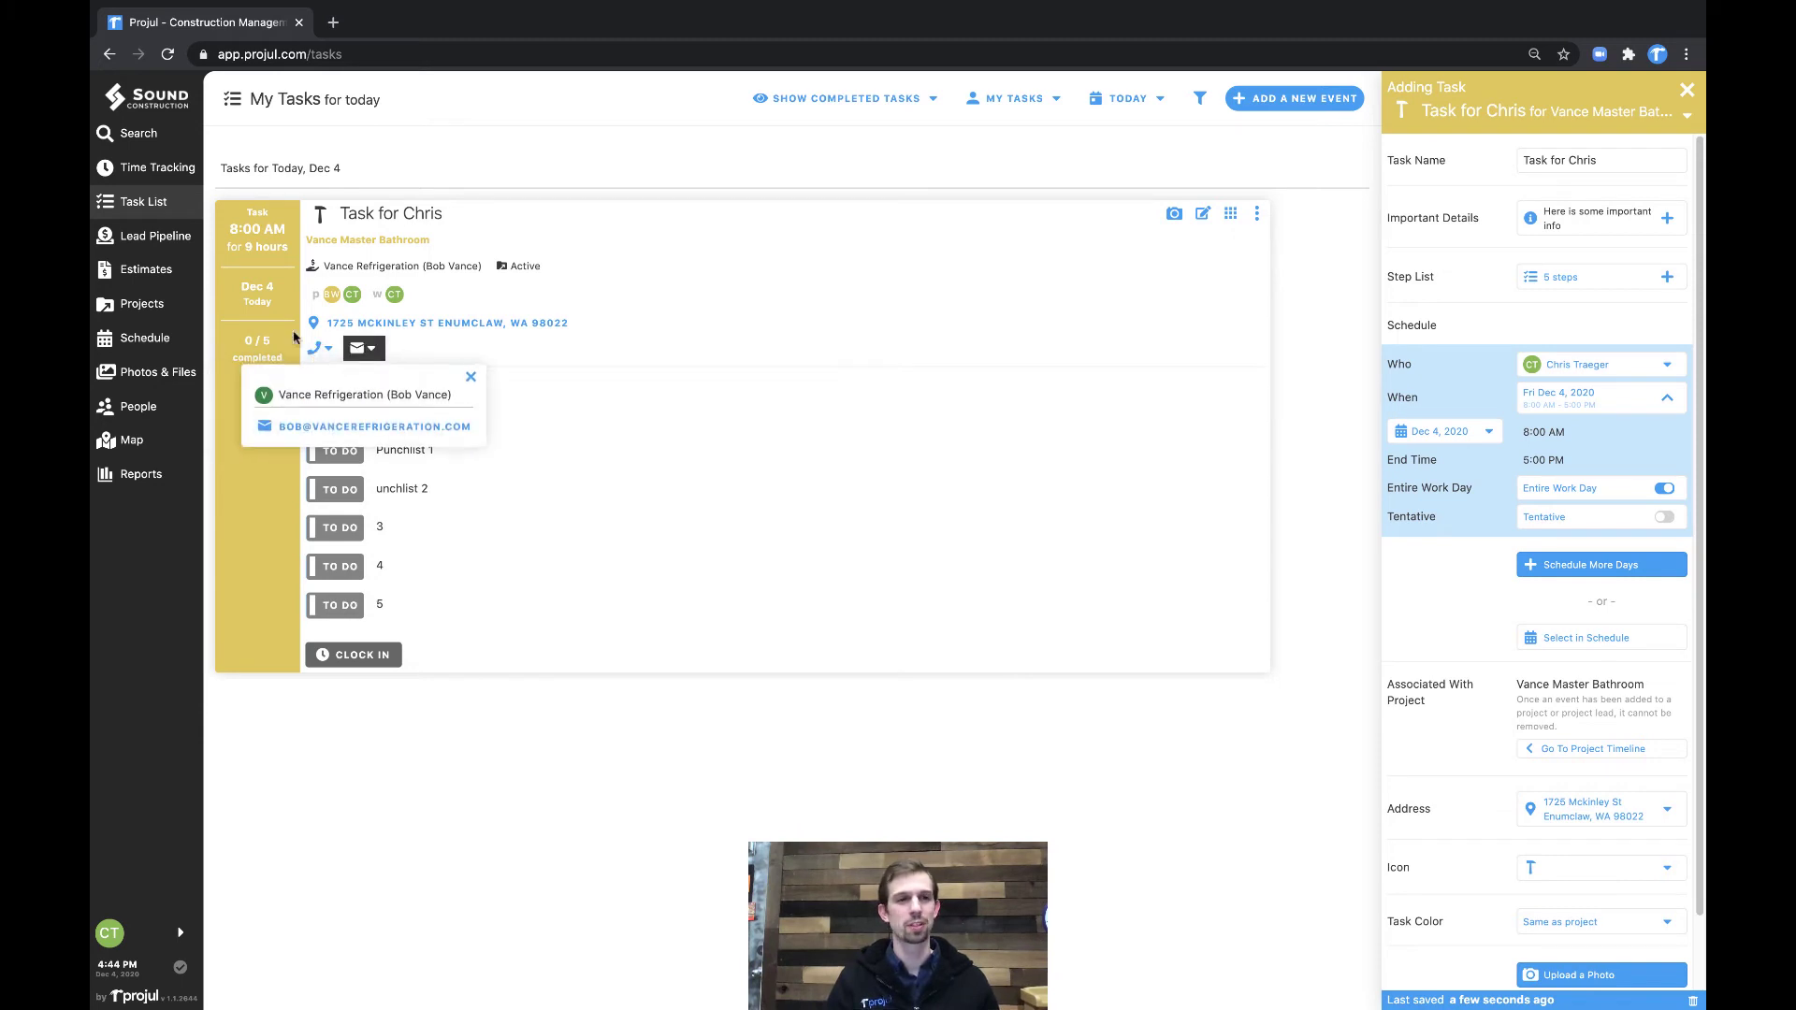
click(469, 378)
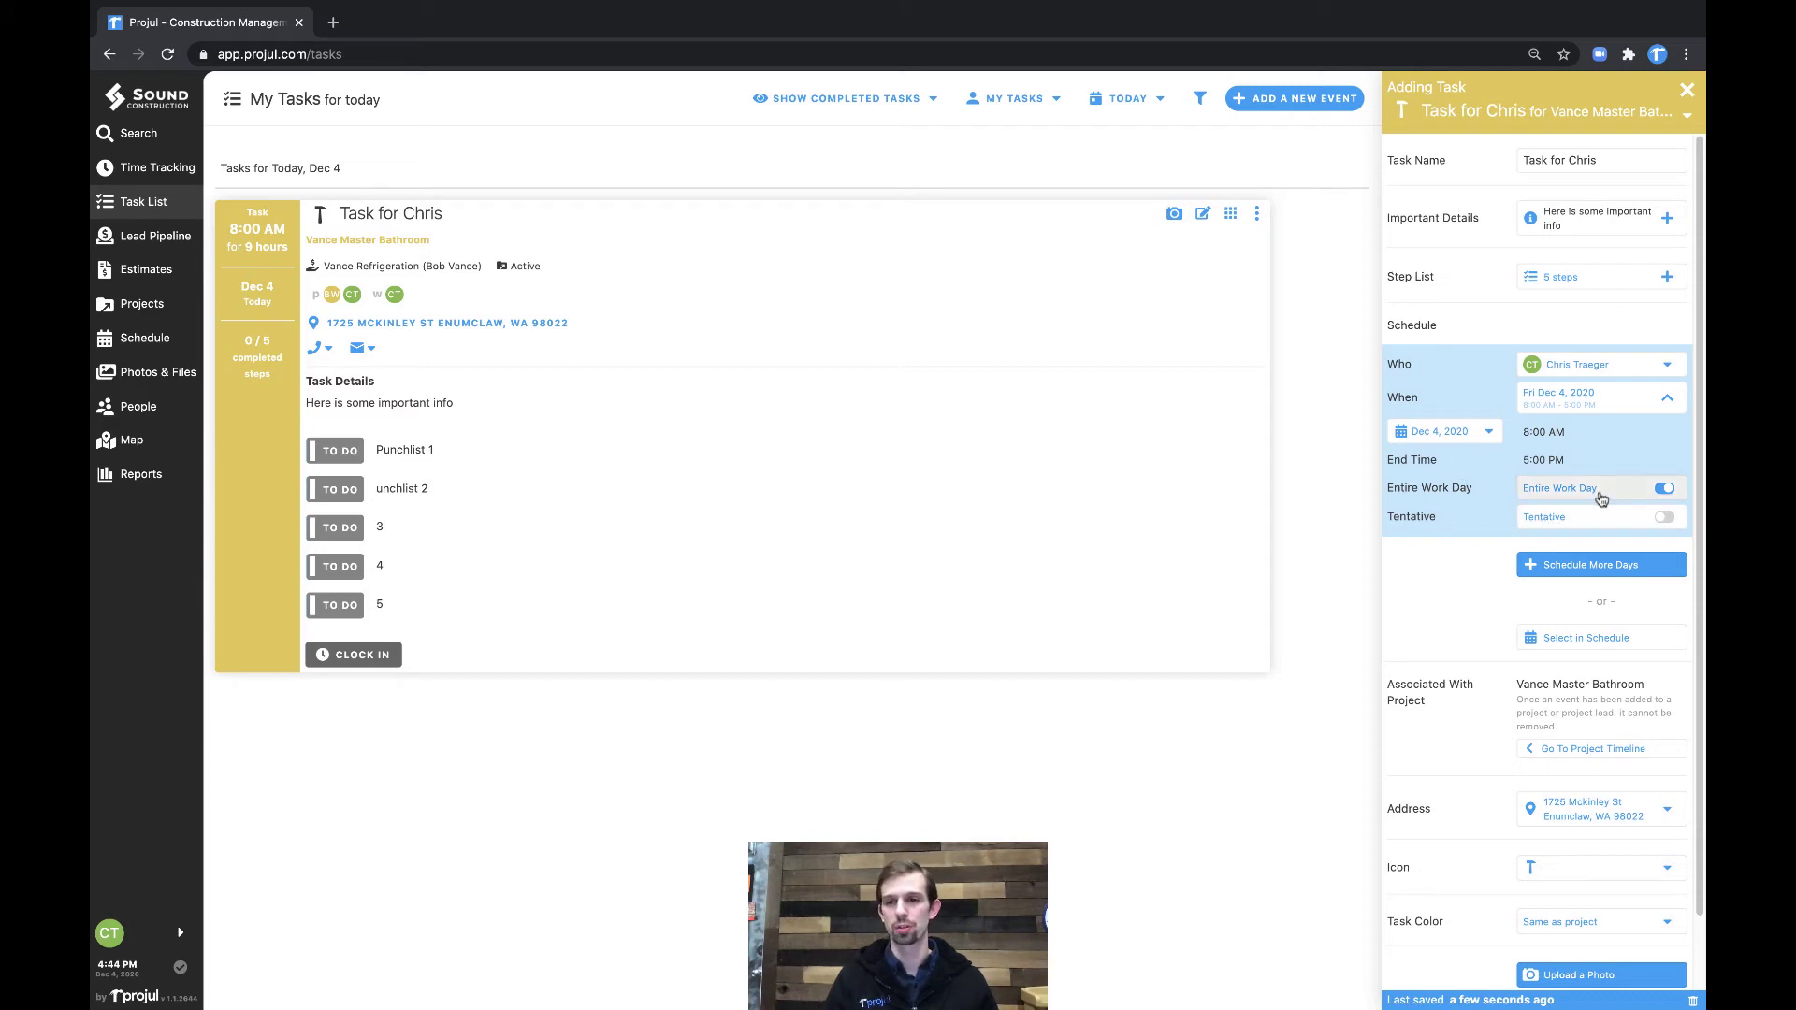
Step: Review the icon and task colour choices, leaving both at their defaults
scroll(1513, 708, down, 1)
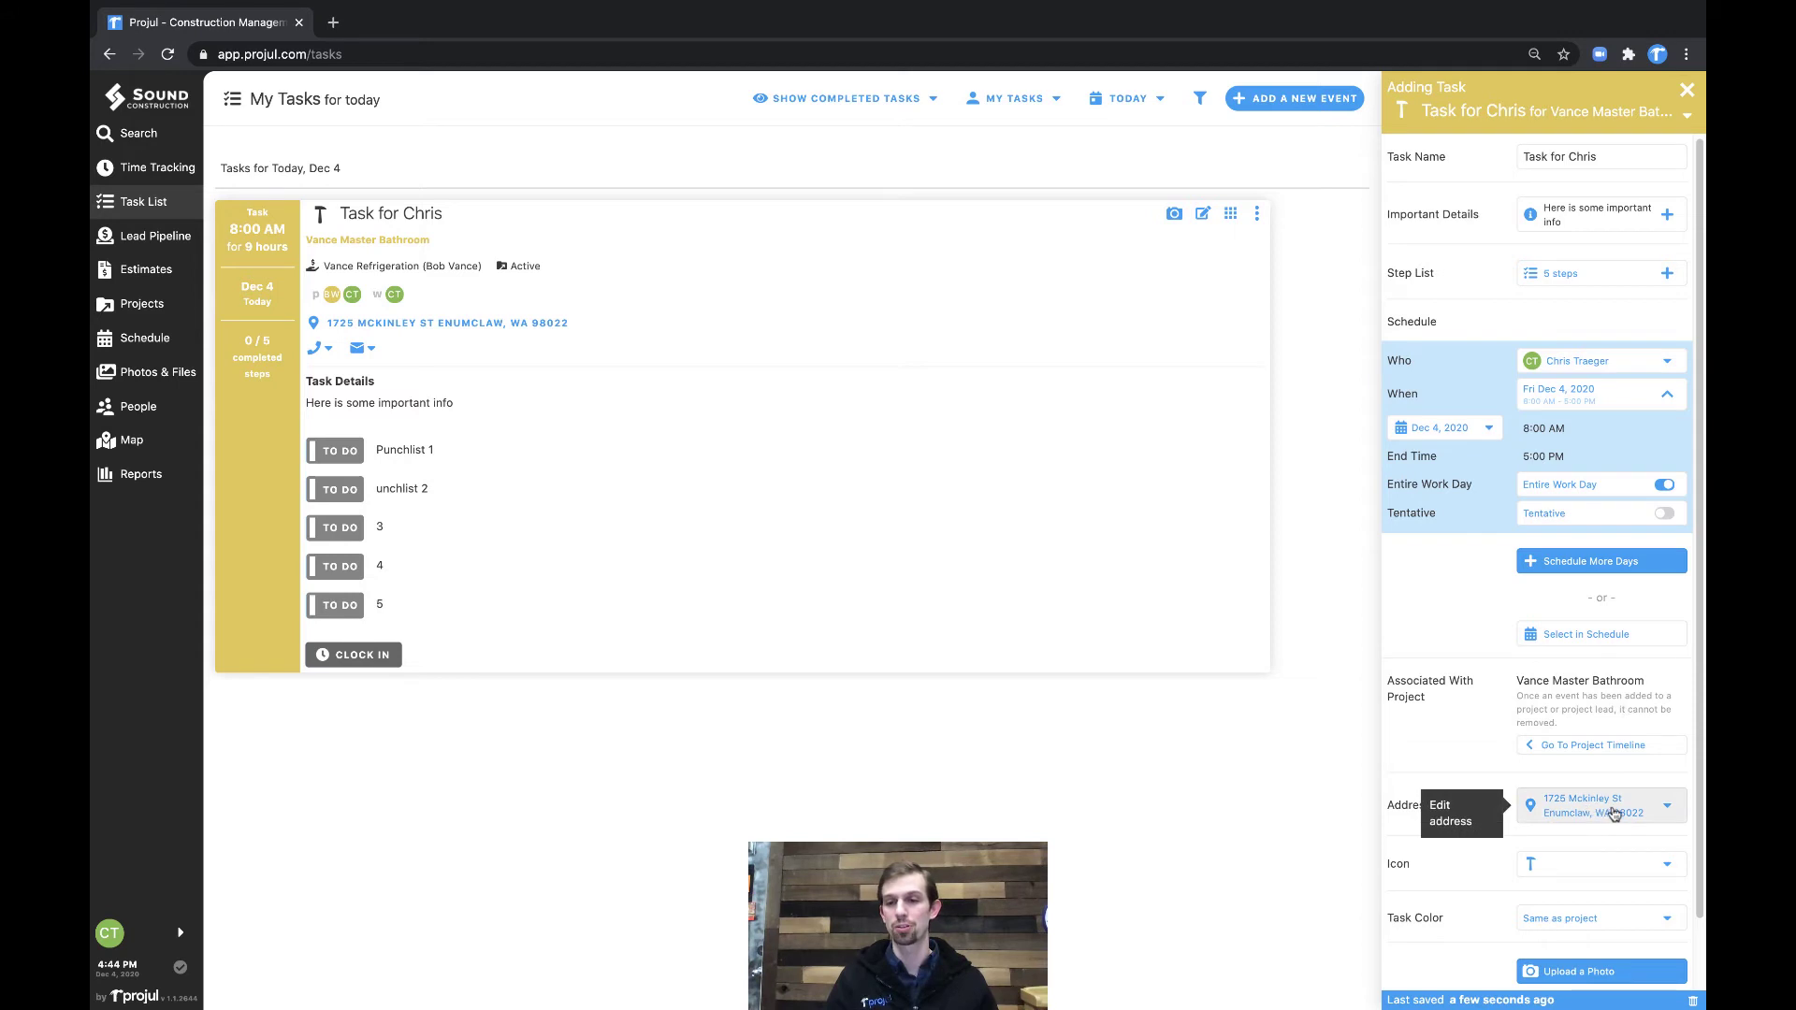
click(1574, 868)
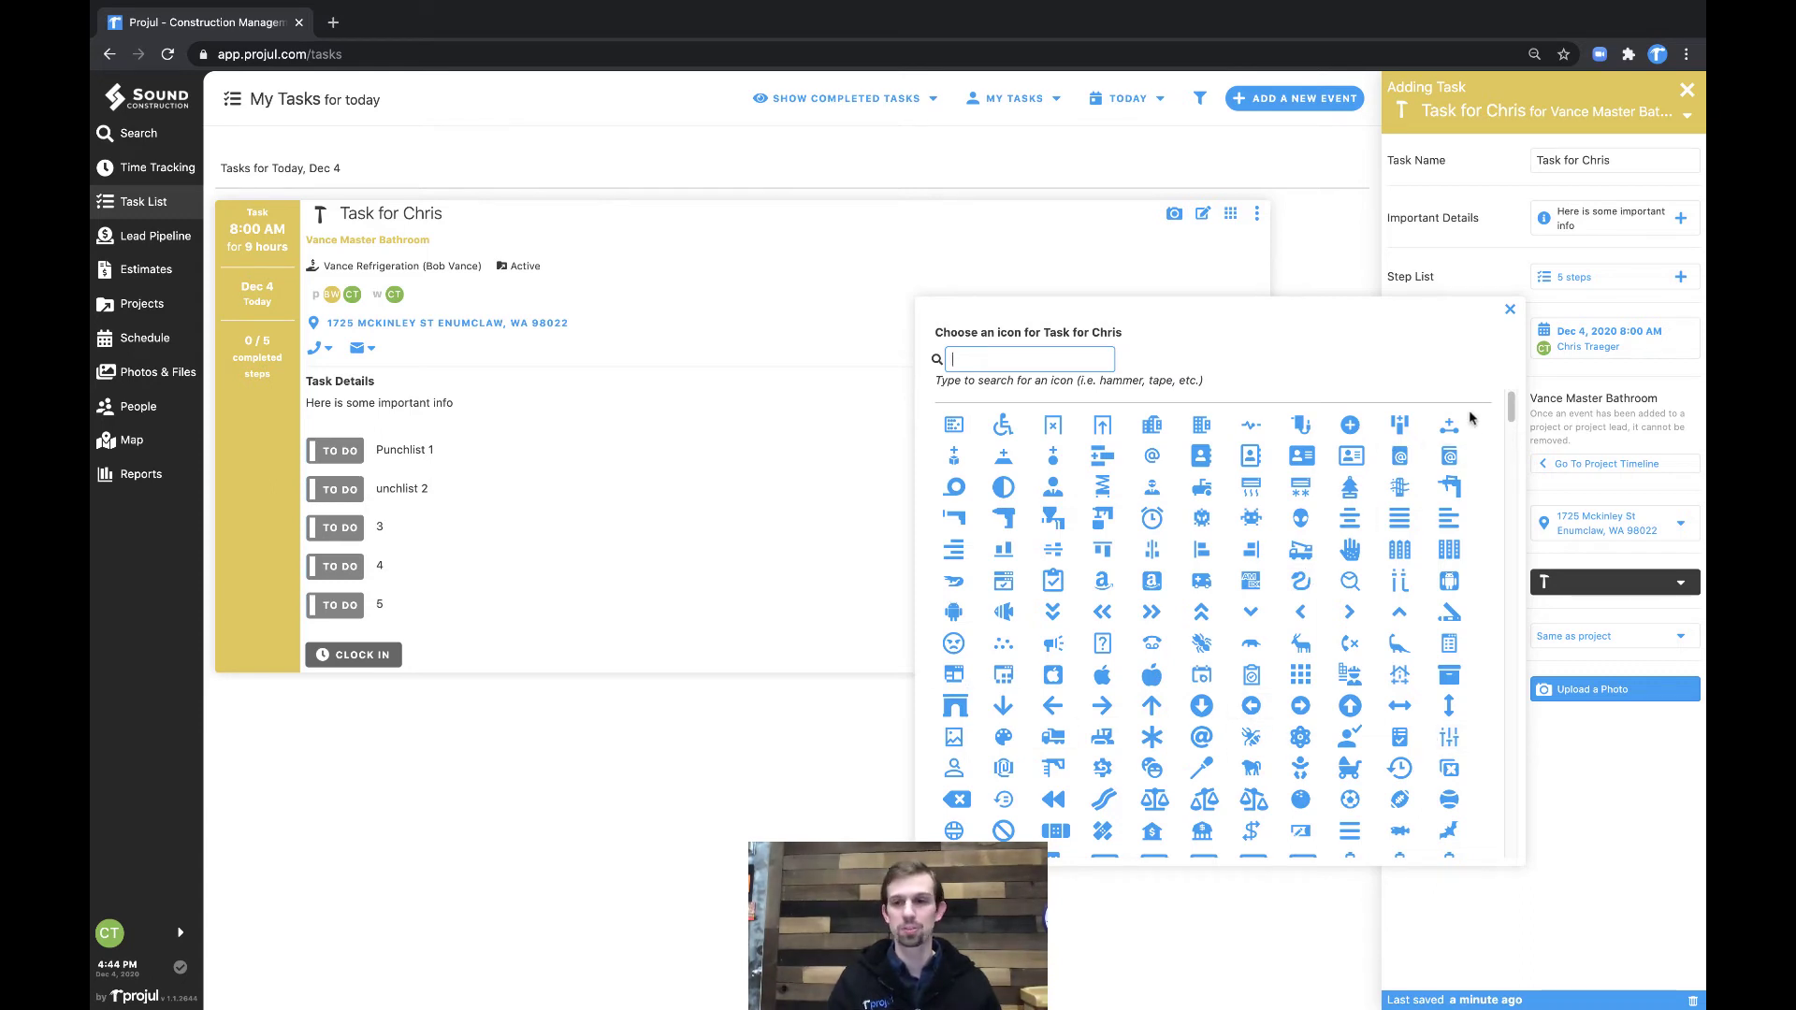
click(1510, 310)
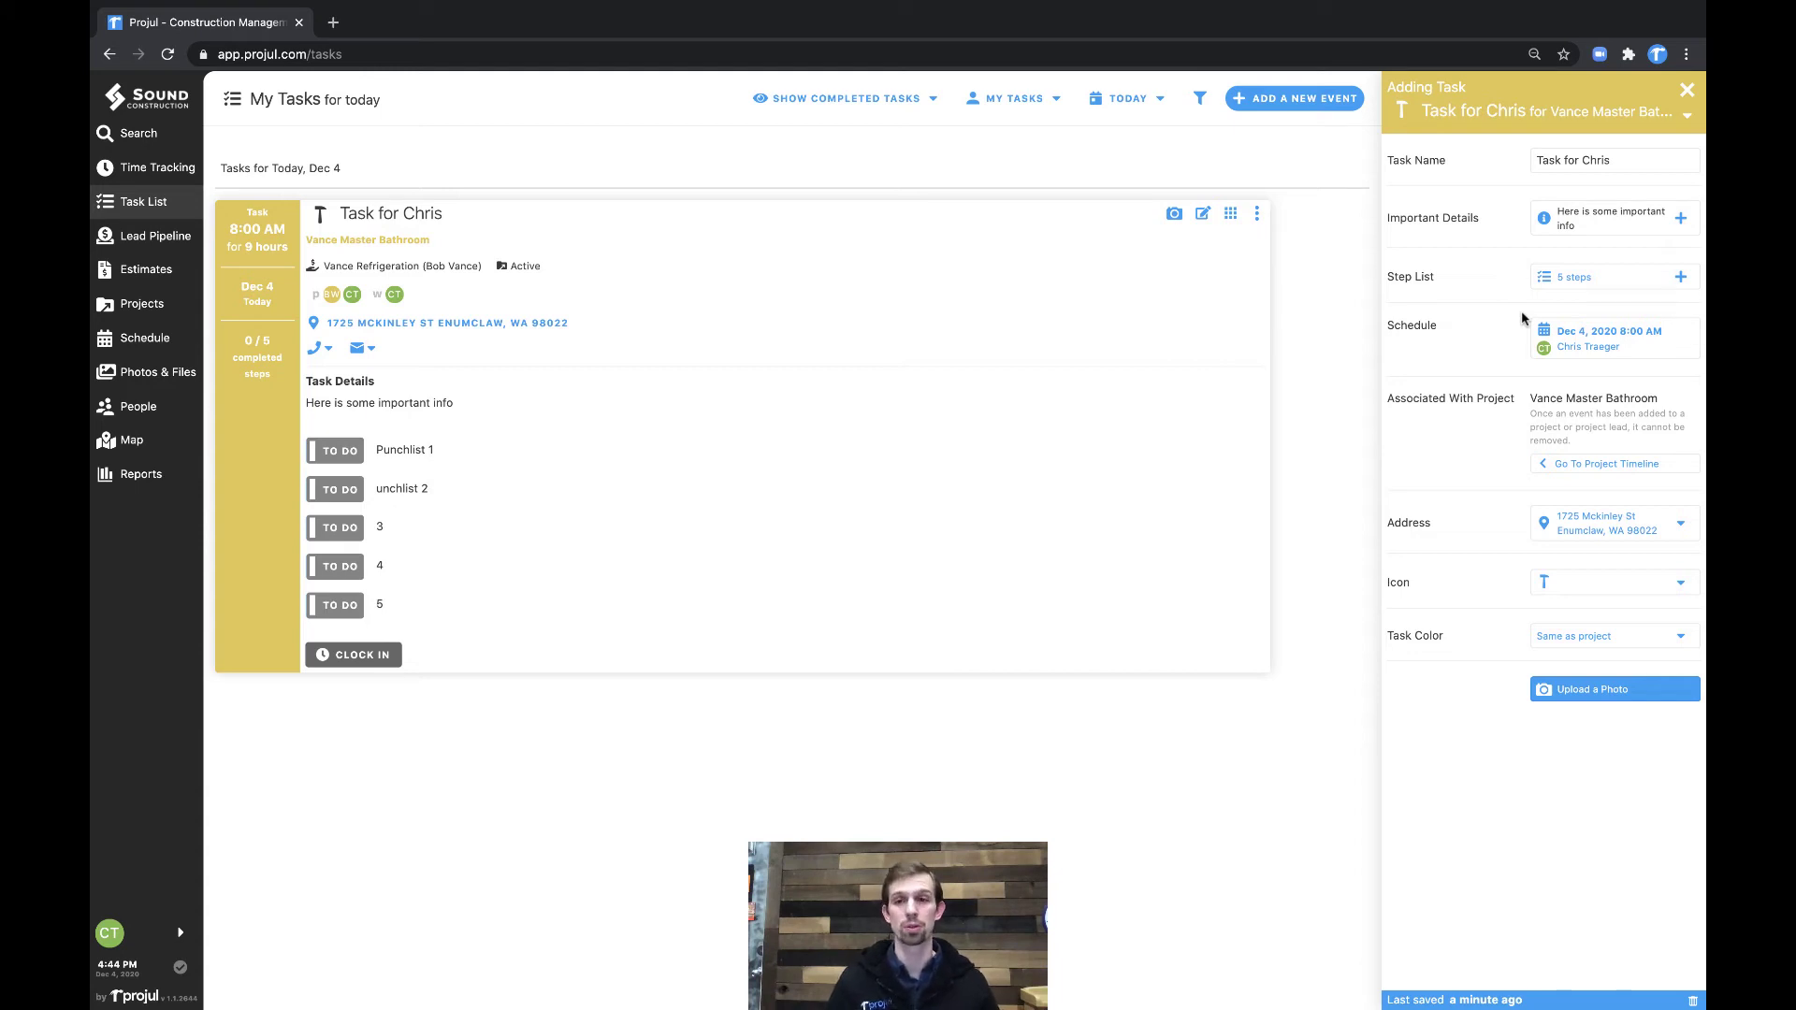
click(1631, 647)
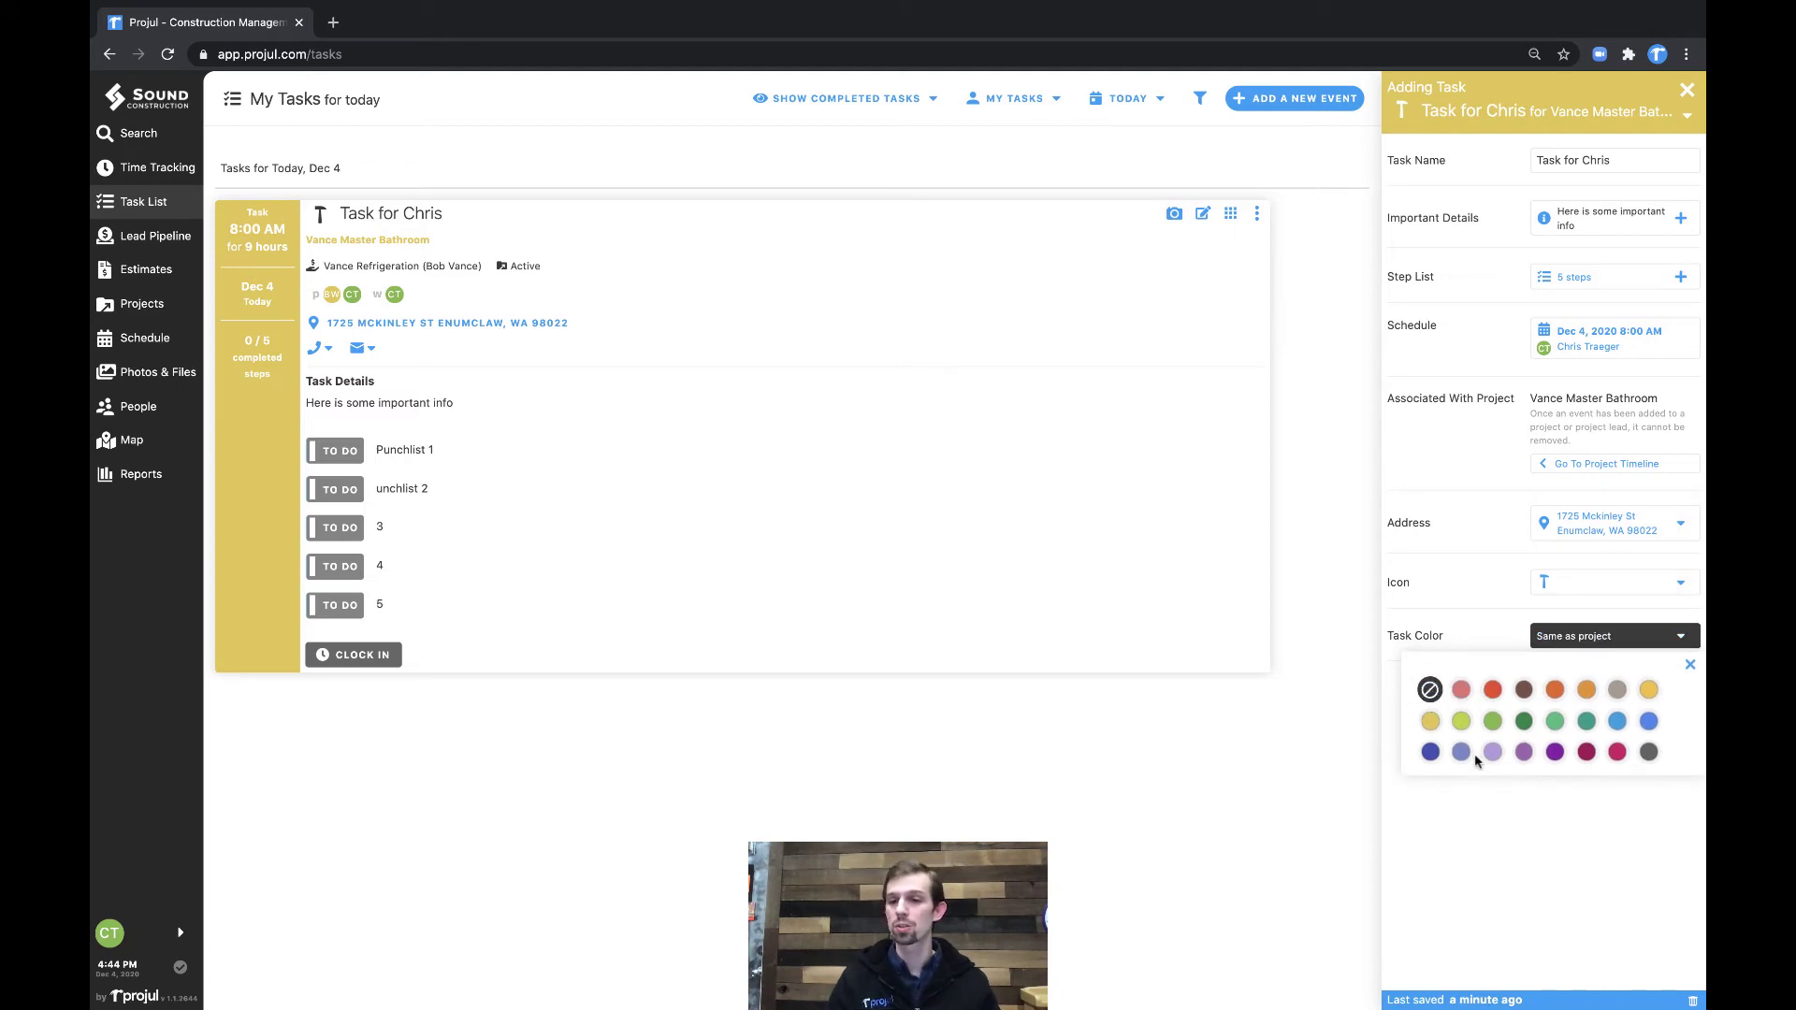
click(1692, 667)
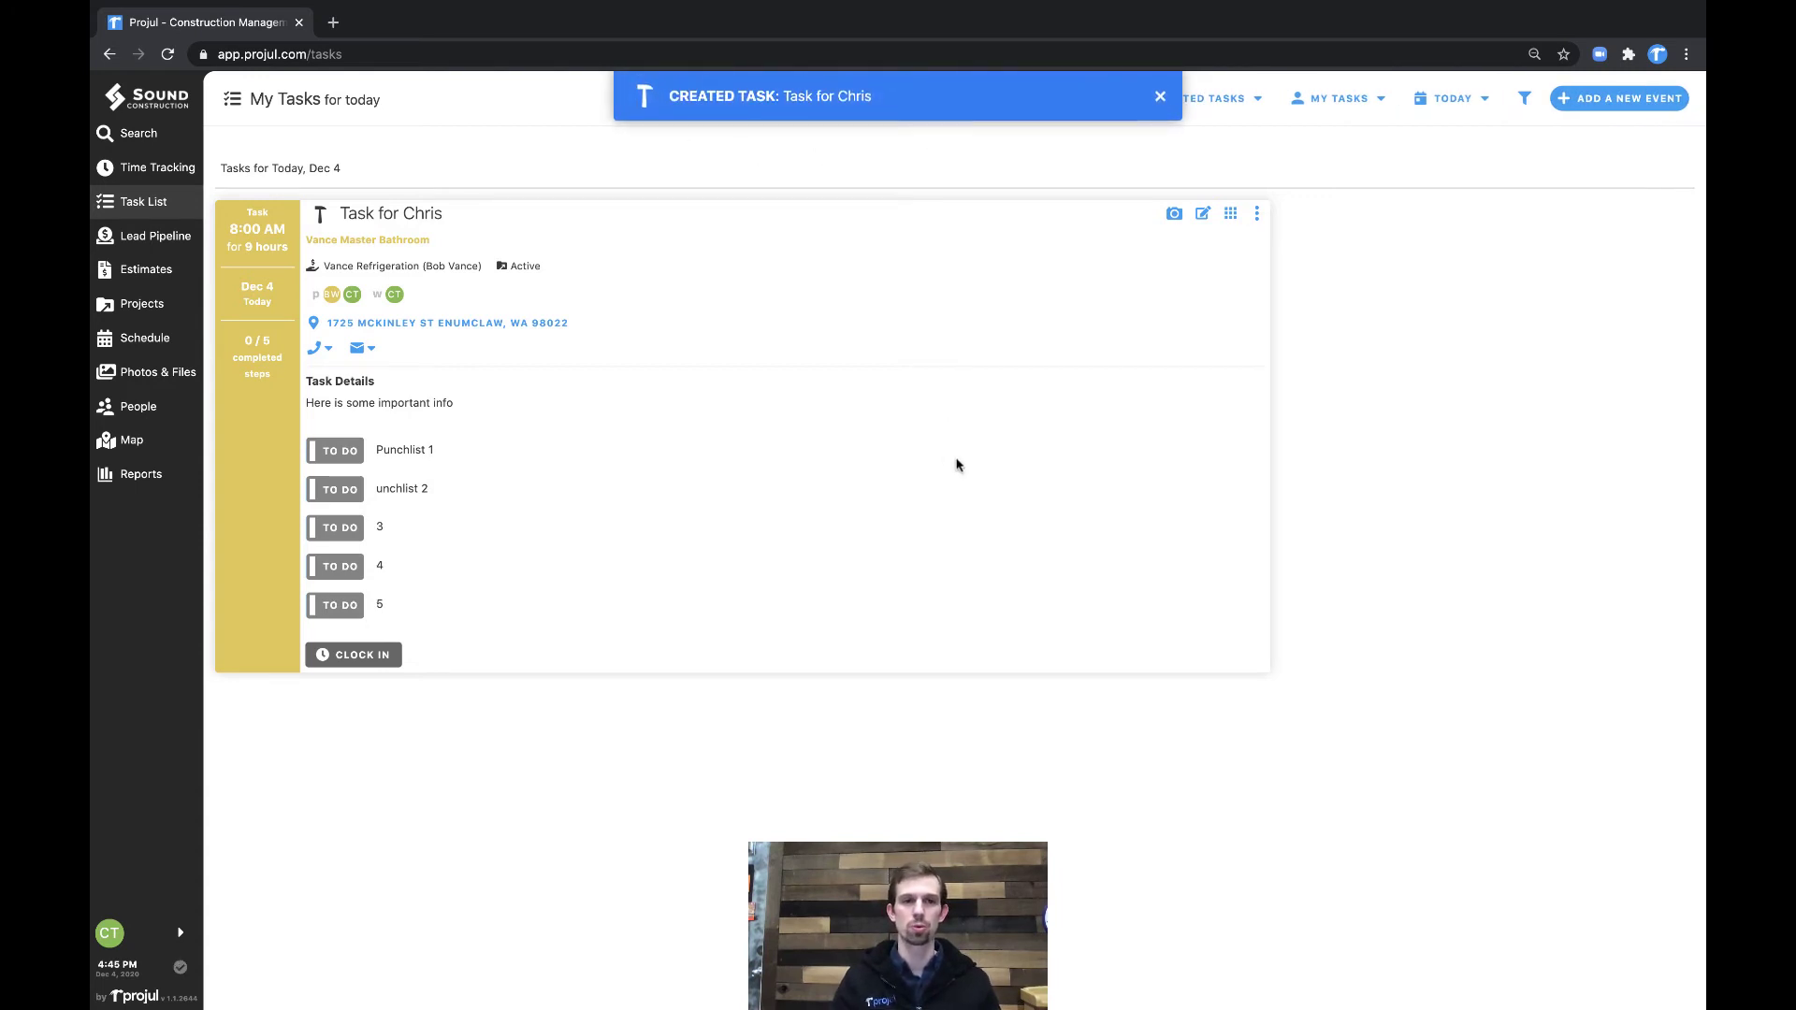
Step: Find Vance Master Bathroom on the project timeline and open the Task for Chris details
click(142, 304)
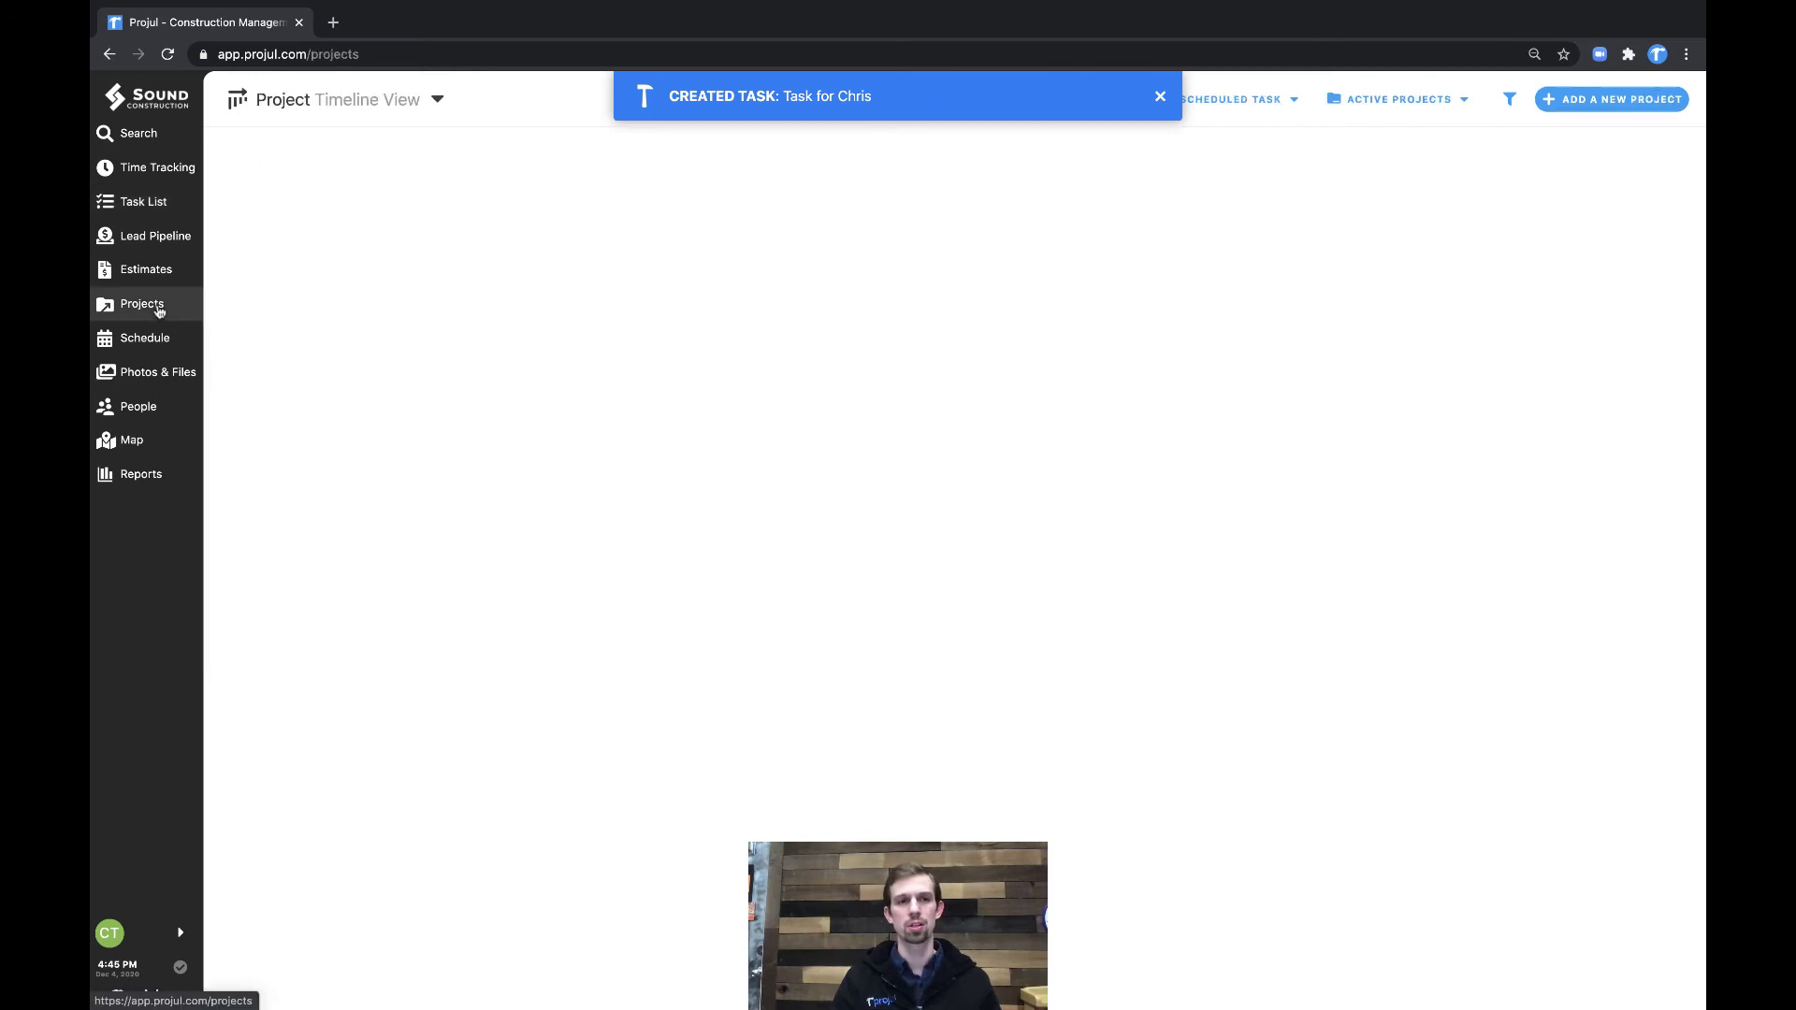
scroll(1423, 603, down, 5)
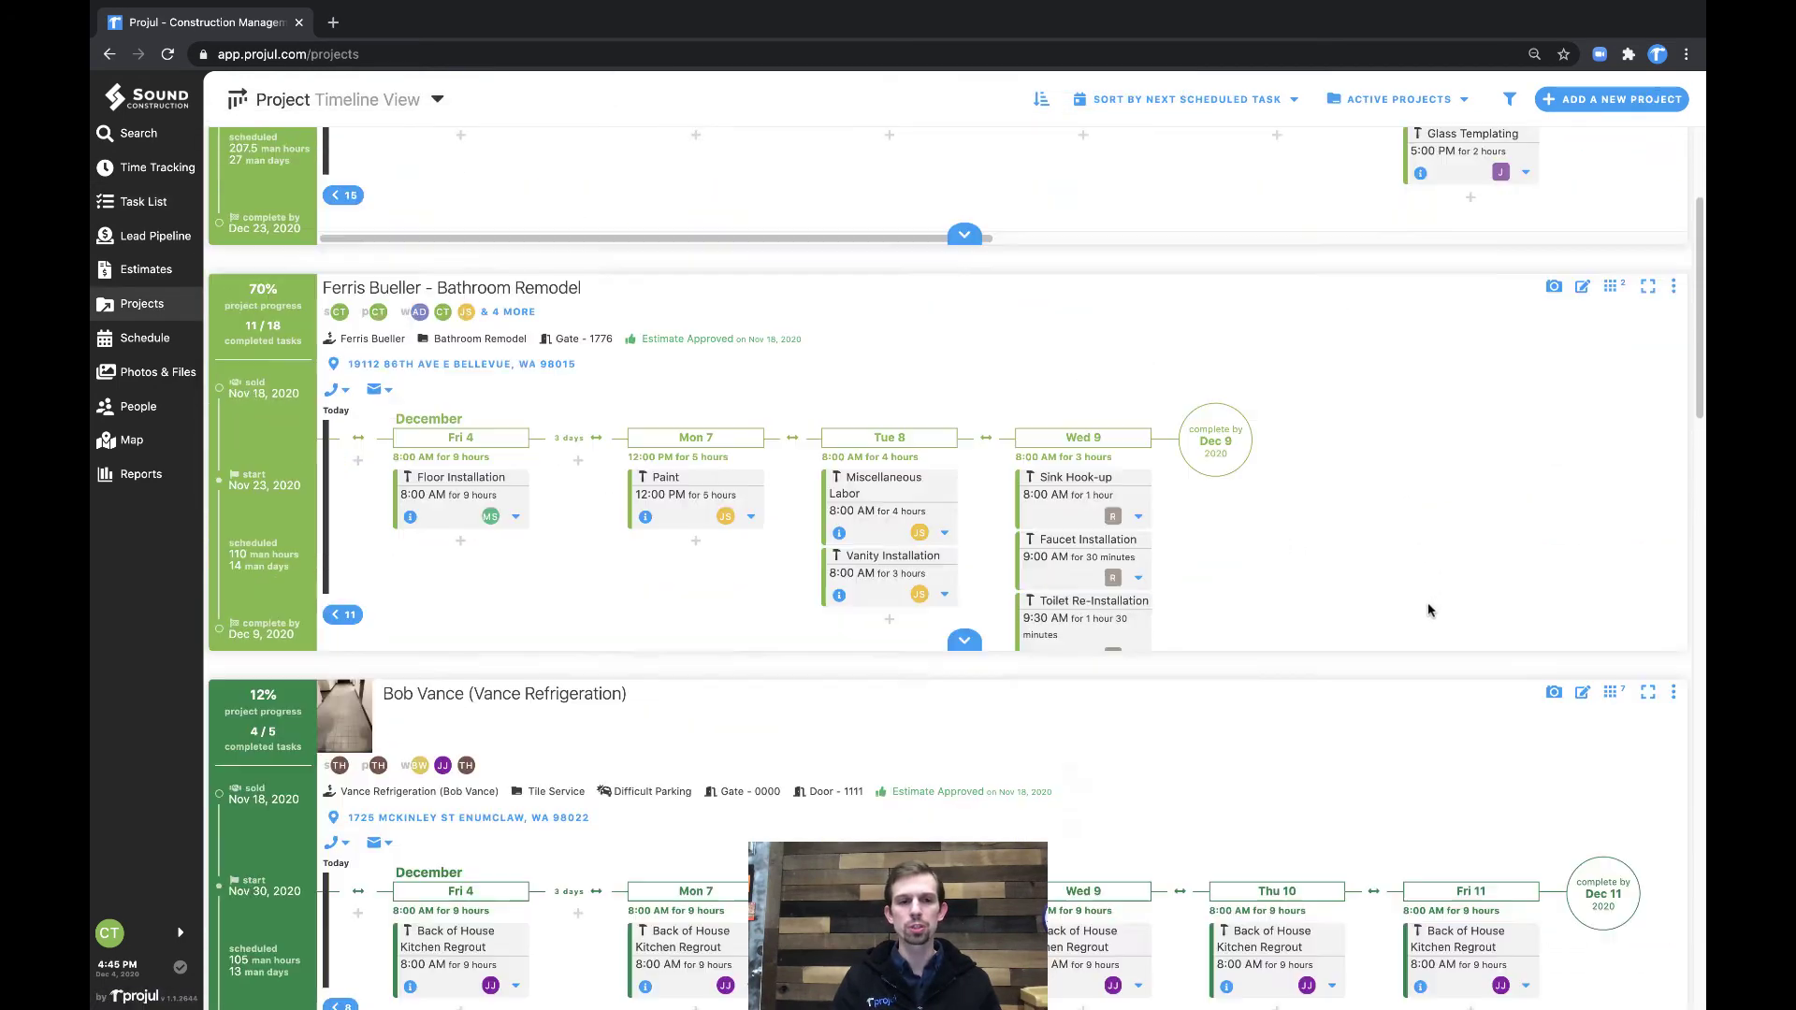
scroll(1428, 611, down, 7)
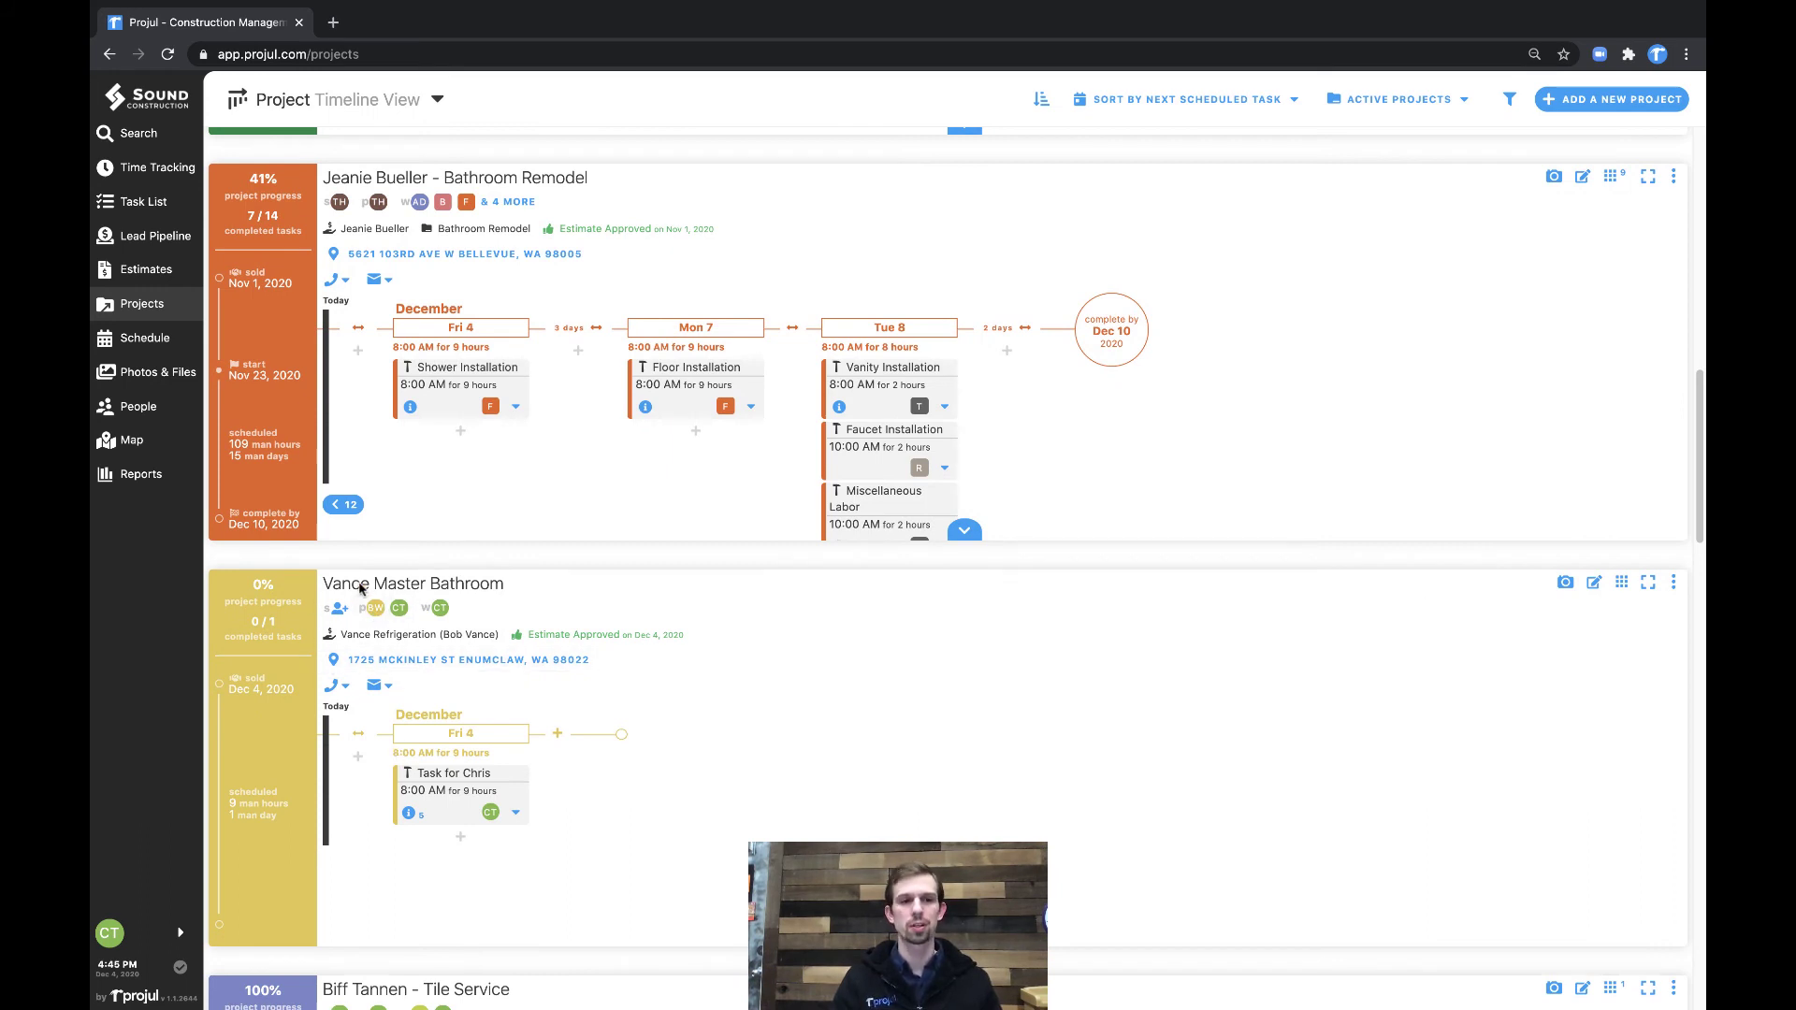
click(372, 615)
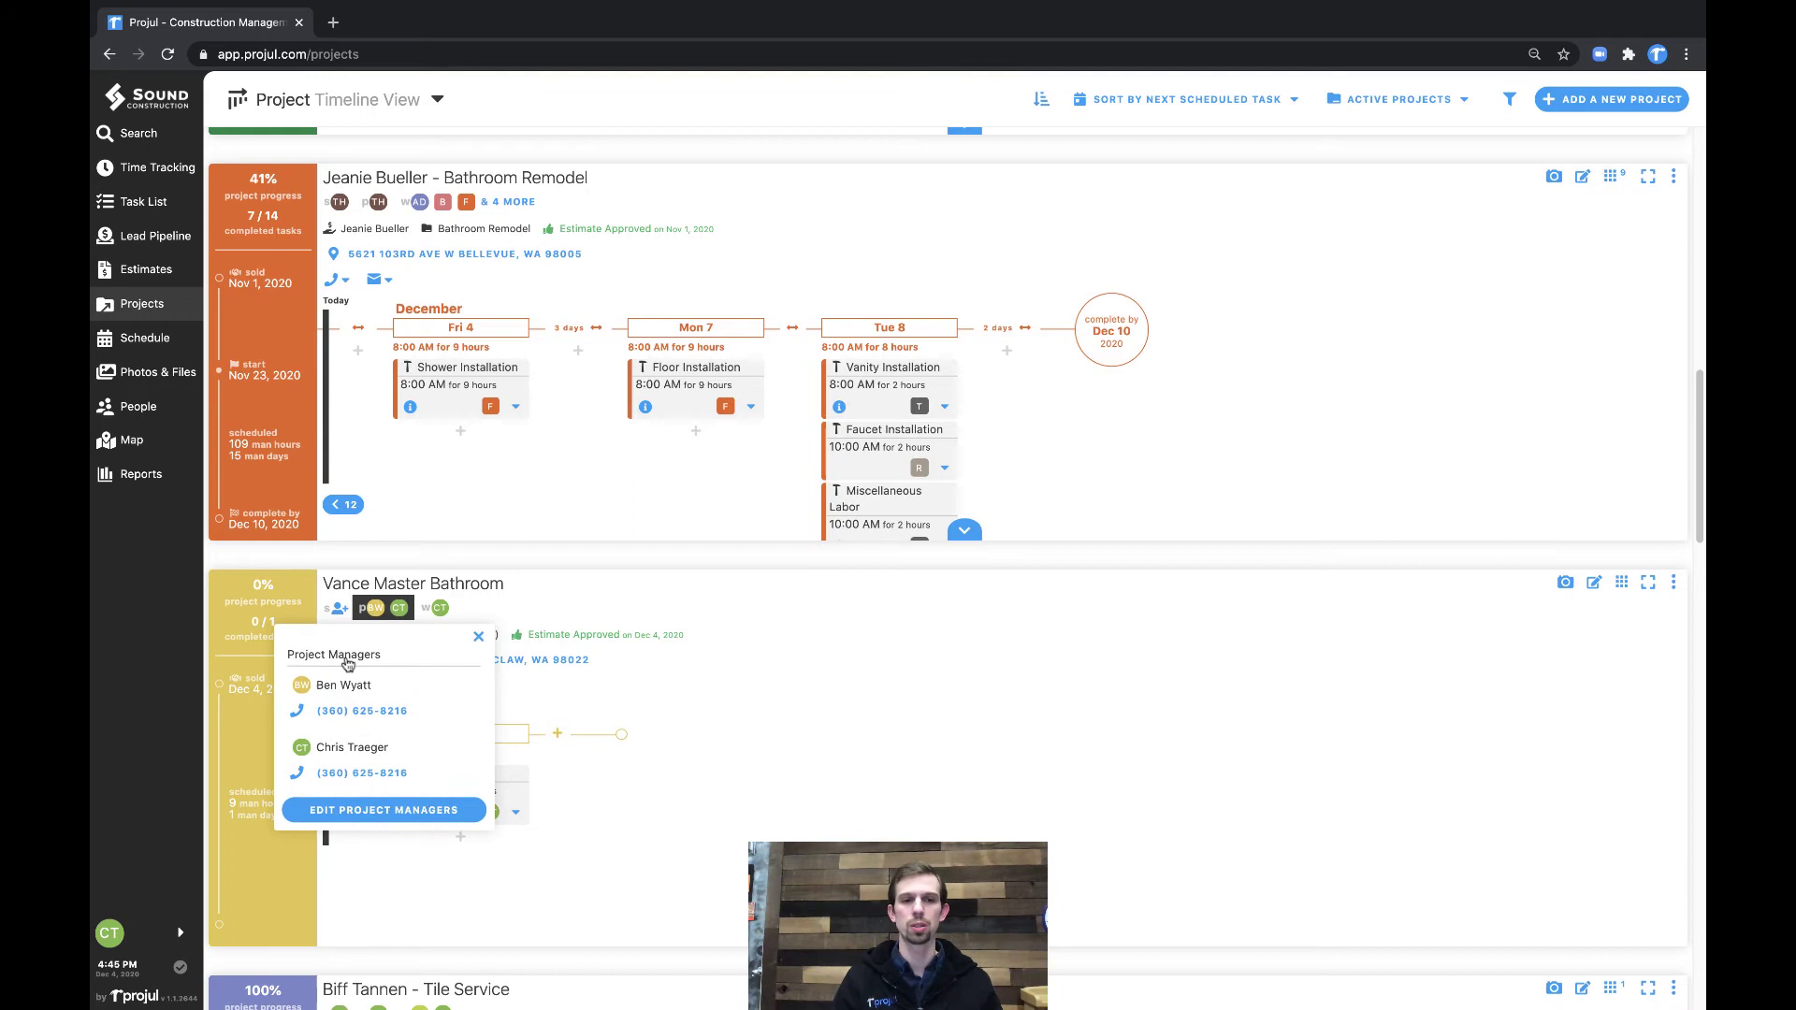
click(478, 636)
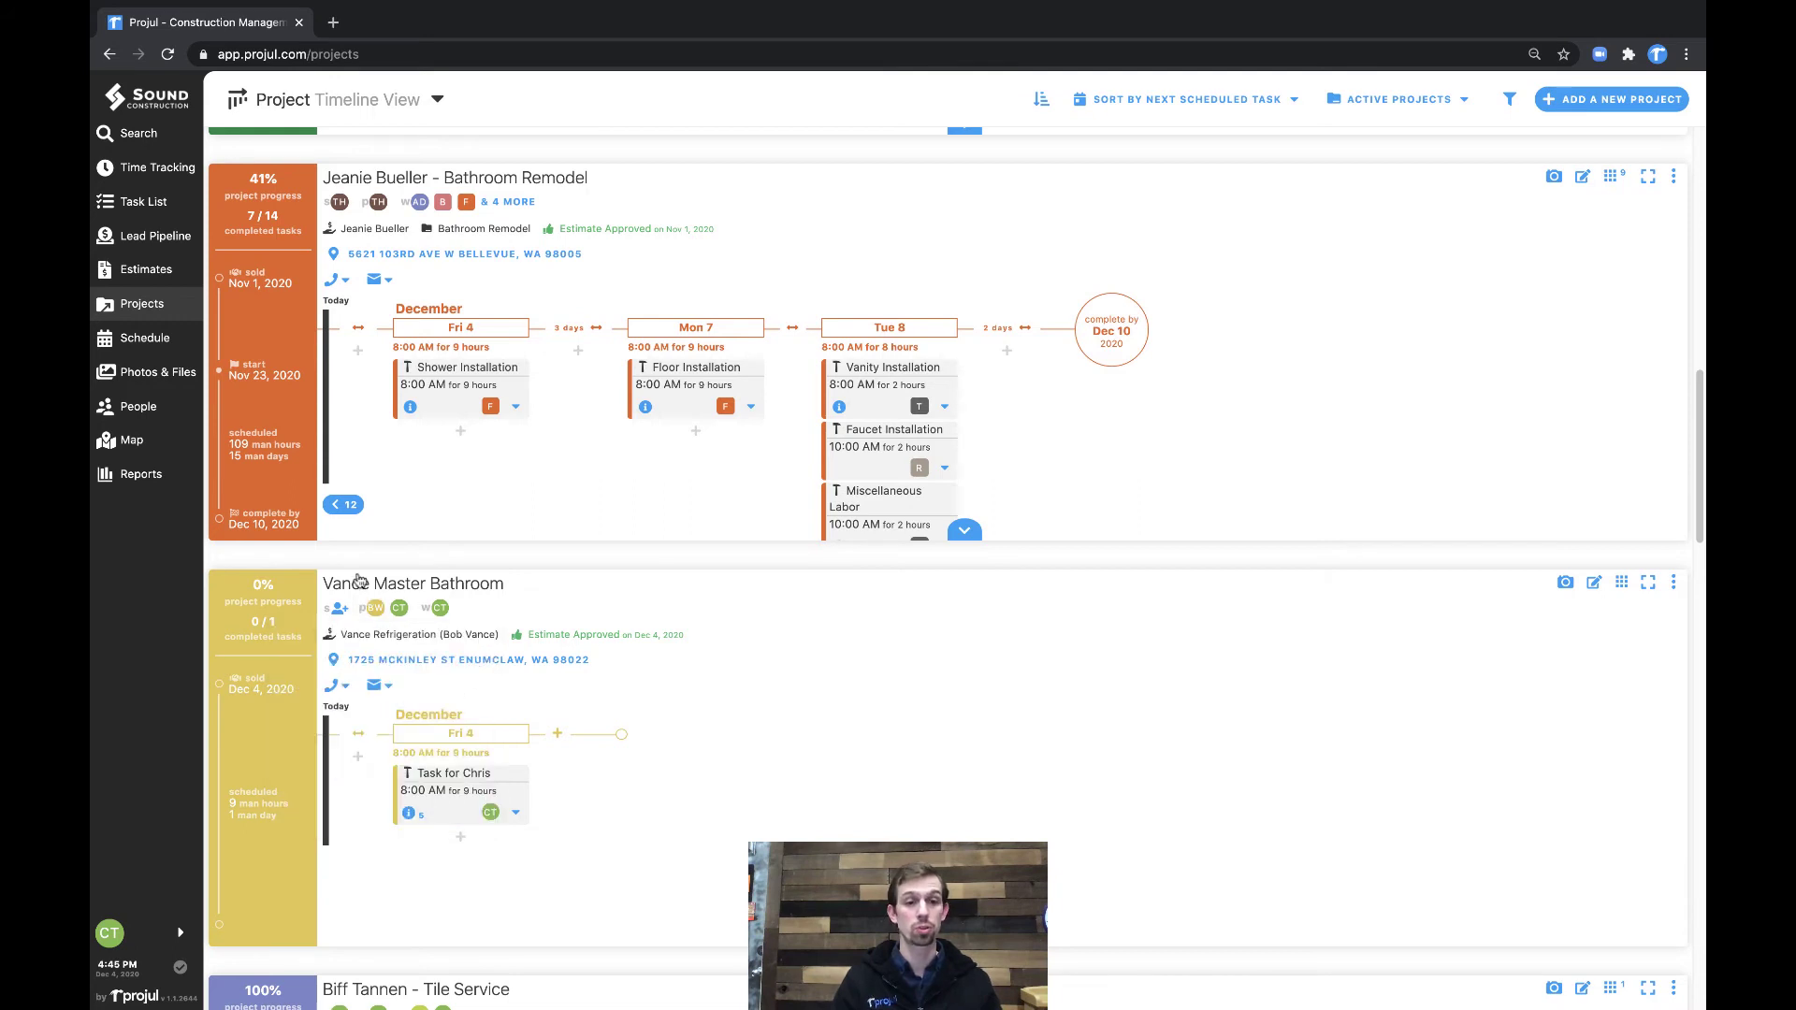
scroll(506, 703, down, 1)
scroll(506, 703, down, 1)
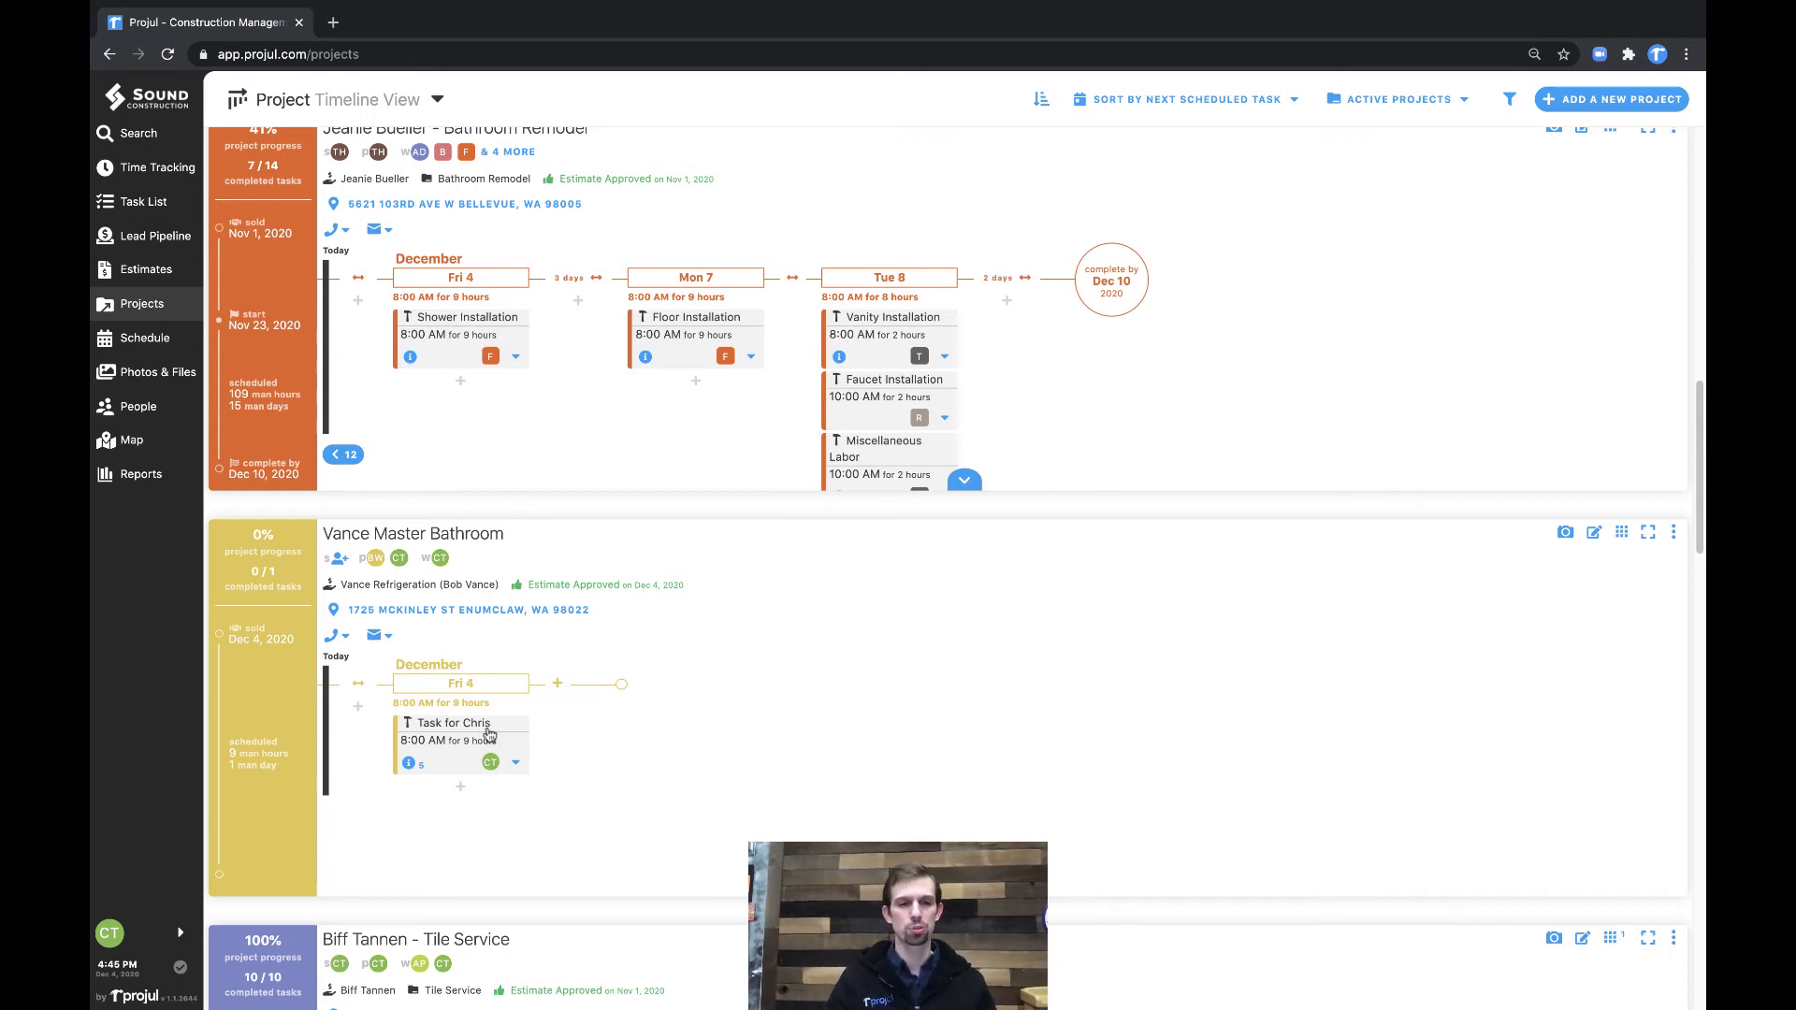
click(412, 764)
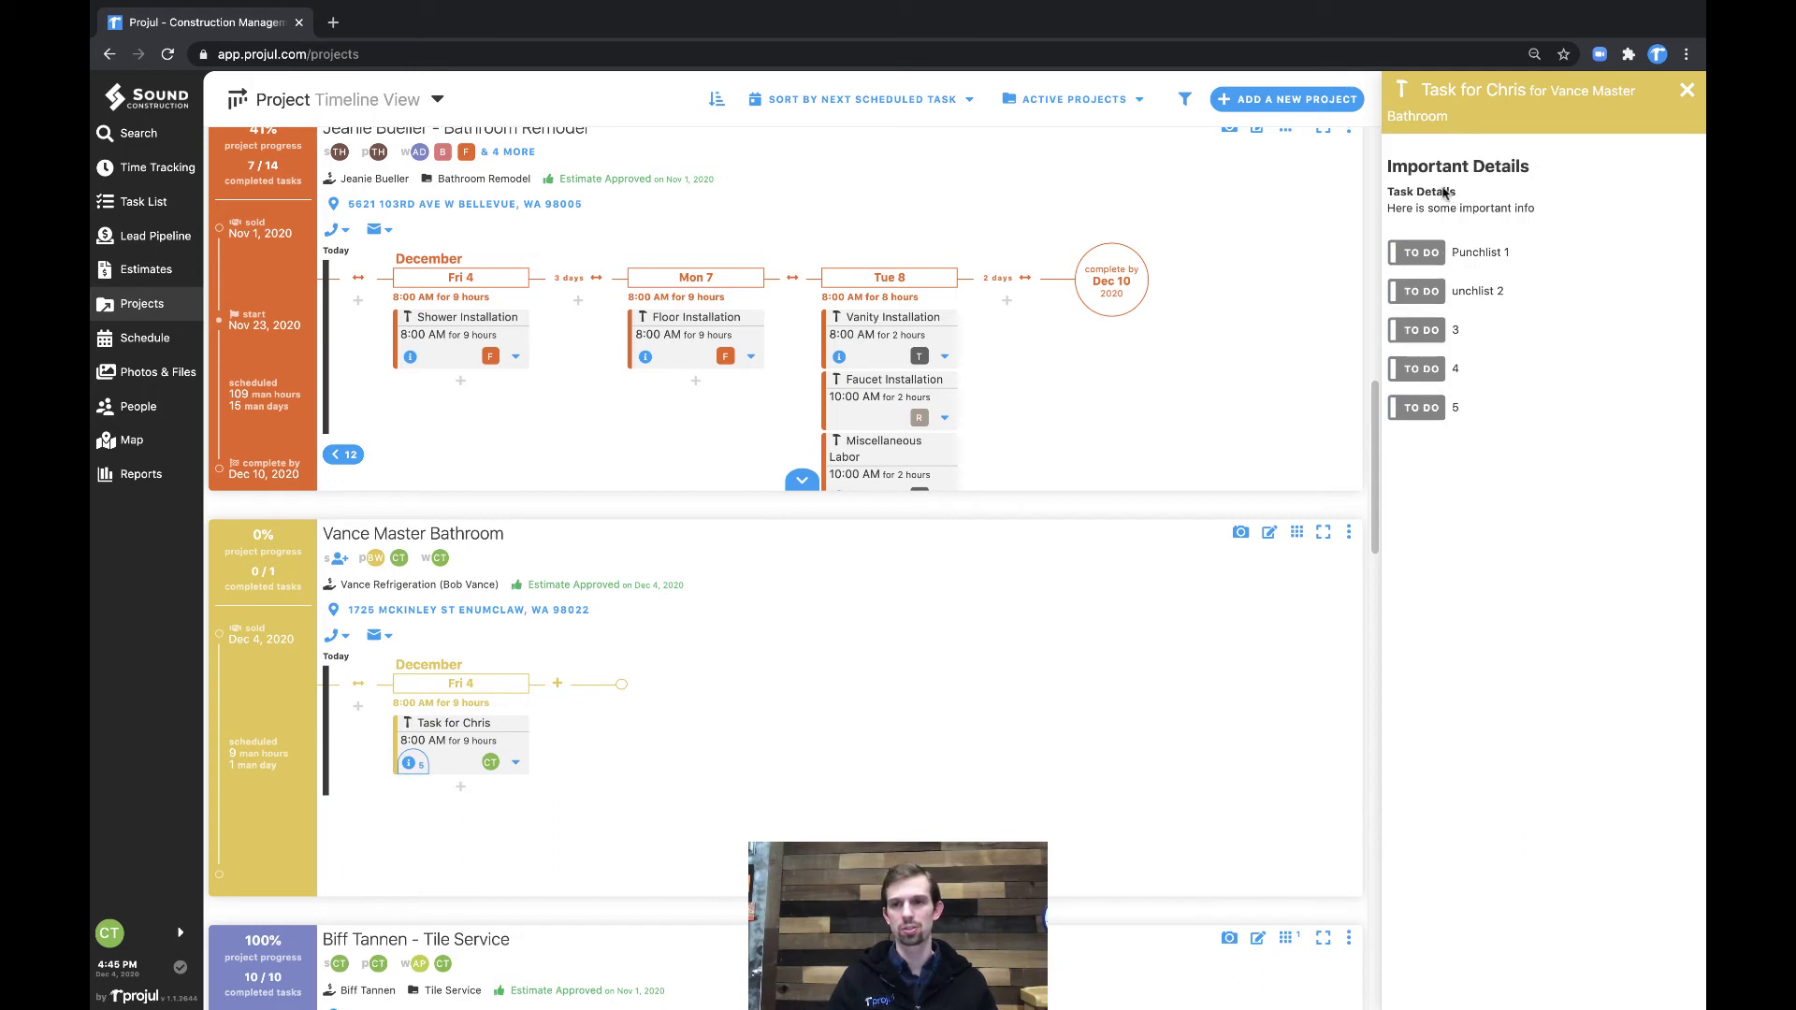
Step: Mark Punchlist 1 and unchlist 2 as done, then close the details panel
click(1416, 253)
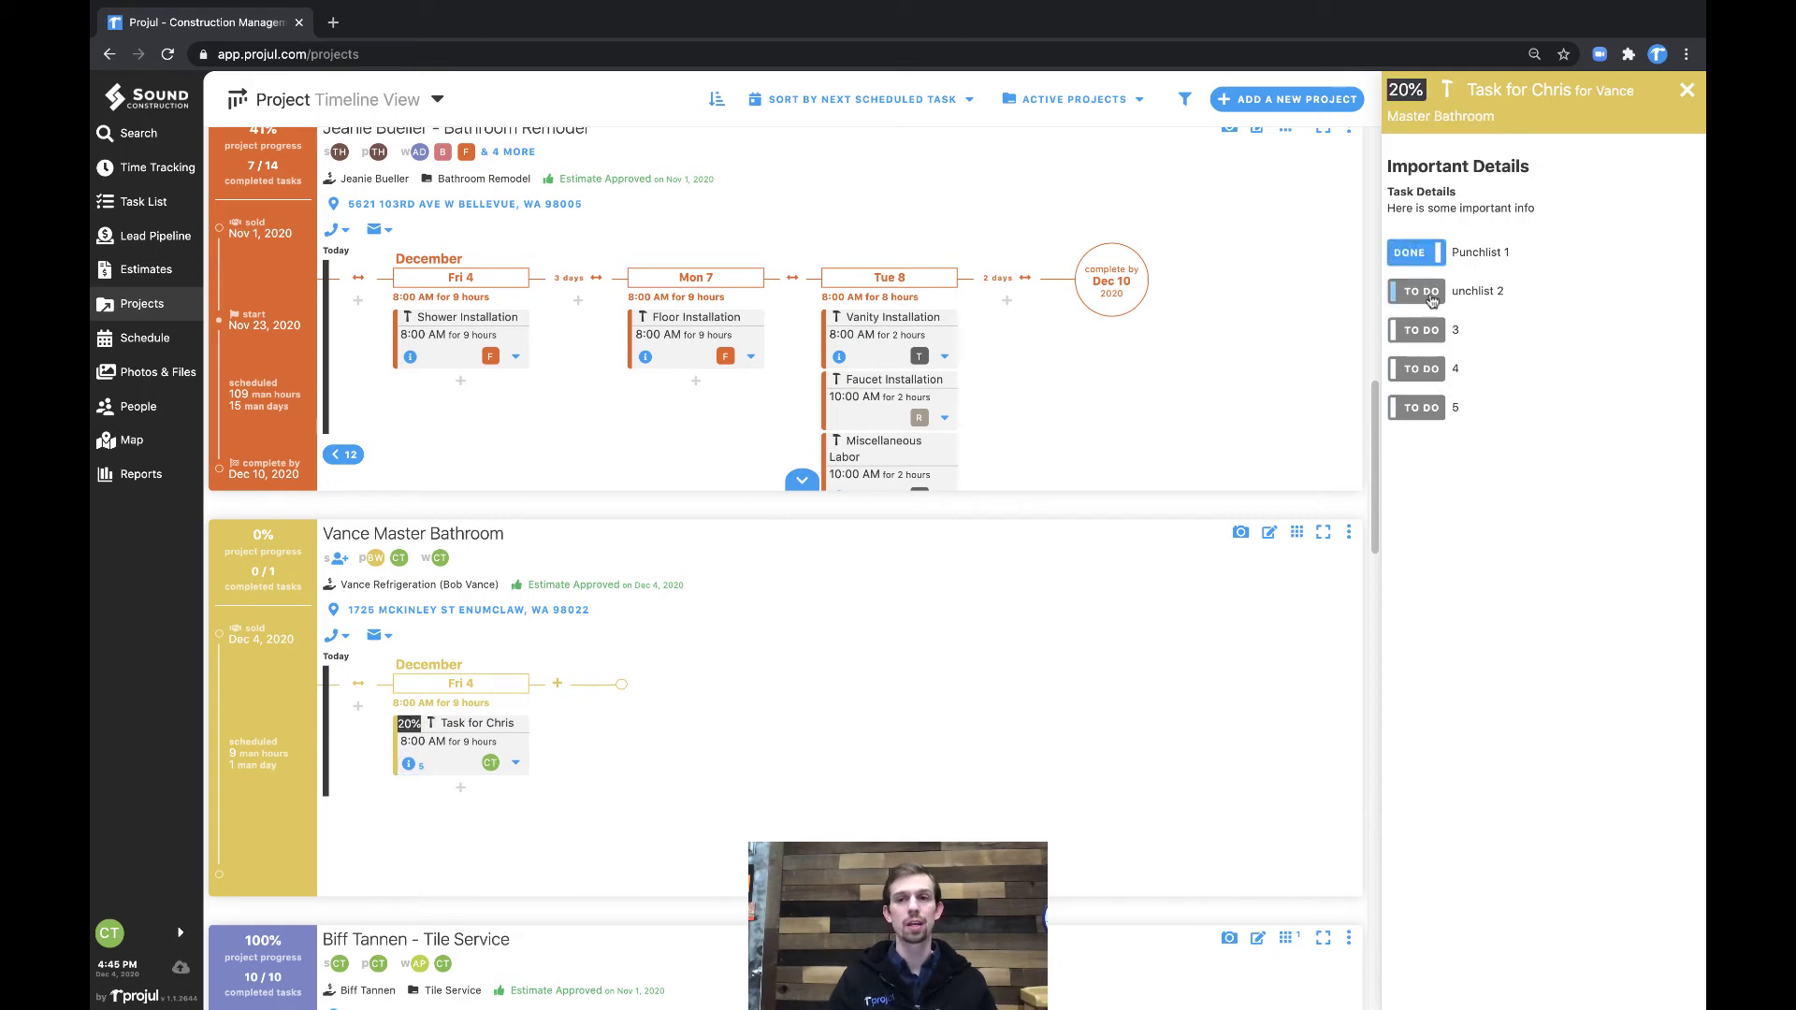
click(1421, 291)
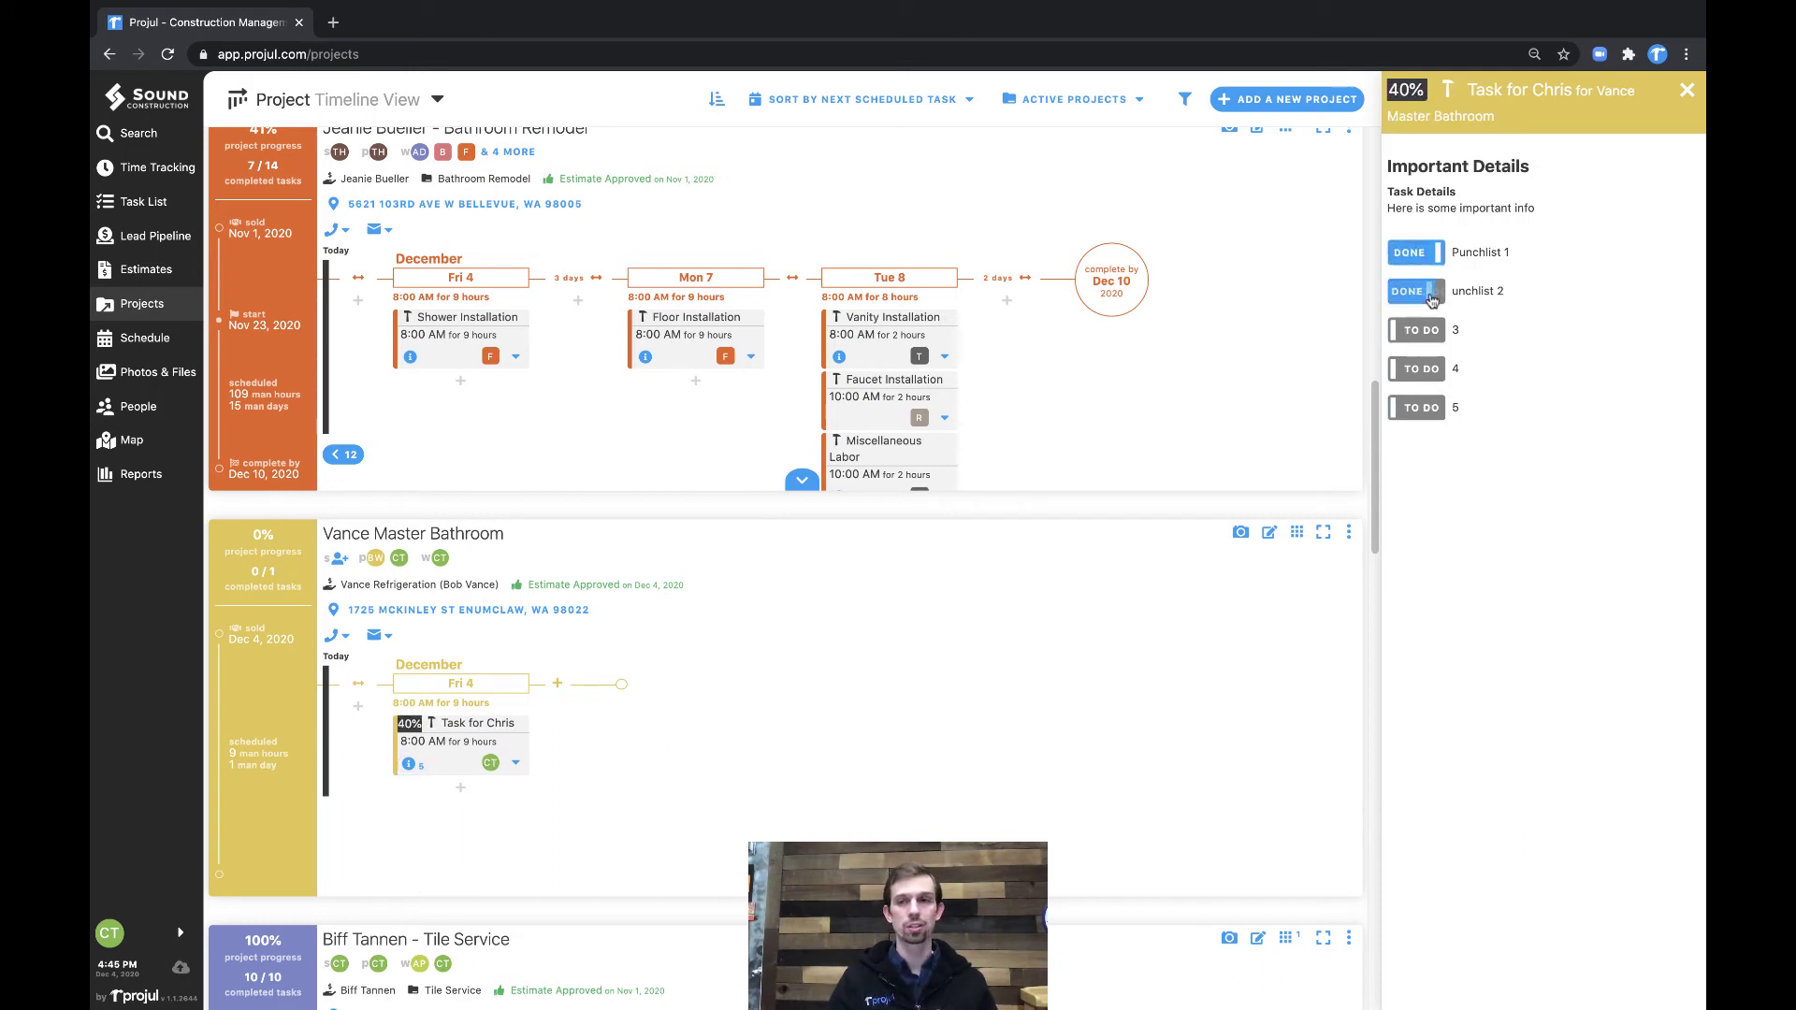
click(1686, 91)
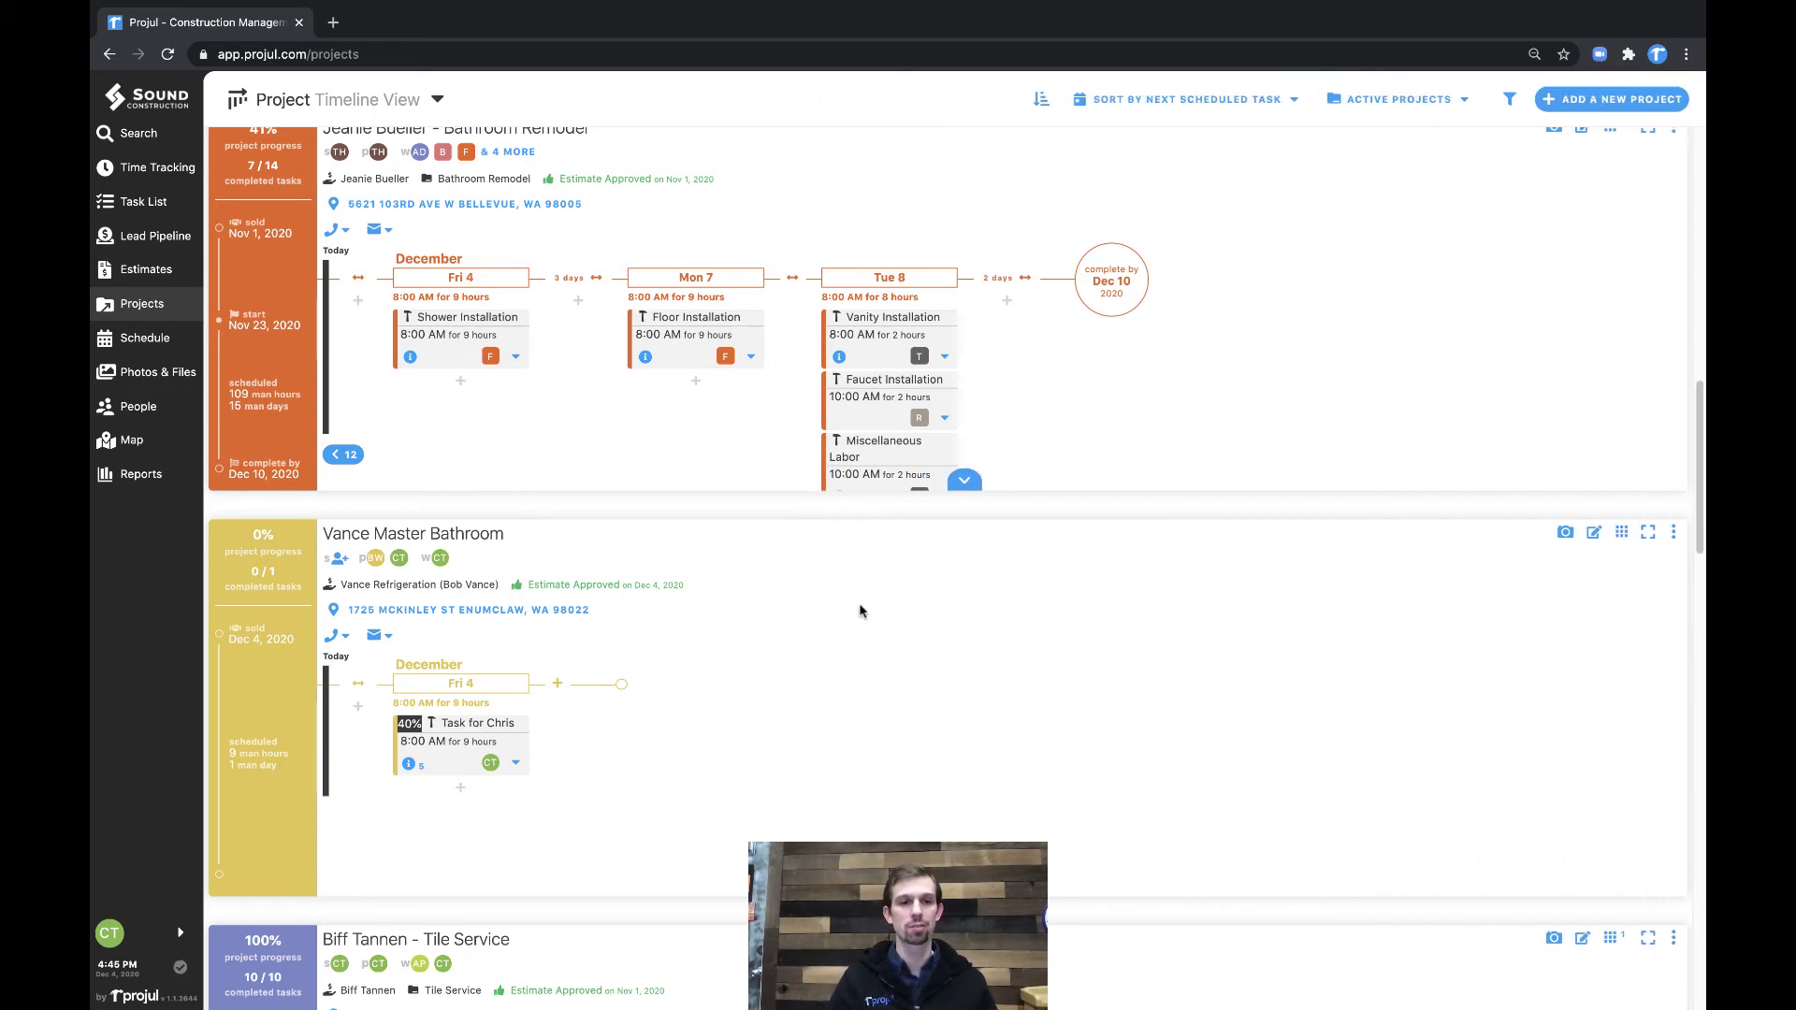
Step: Post the comment 'Hey chris I got the demo supplies at the shop for you' on the task
click(516, 763)
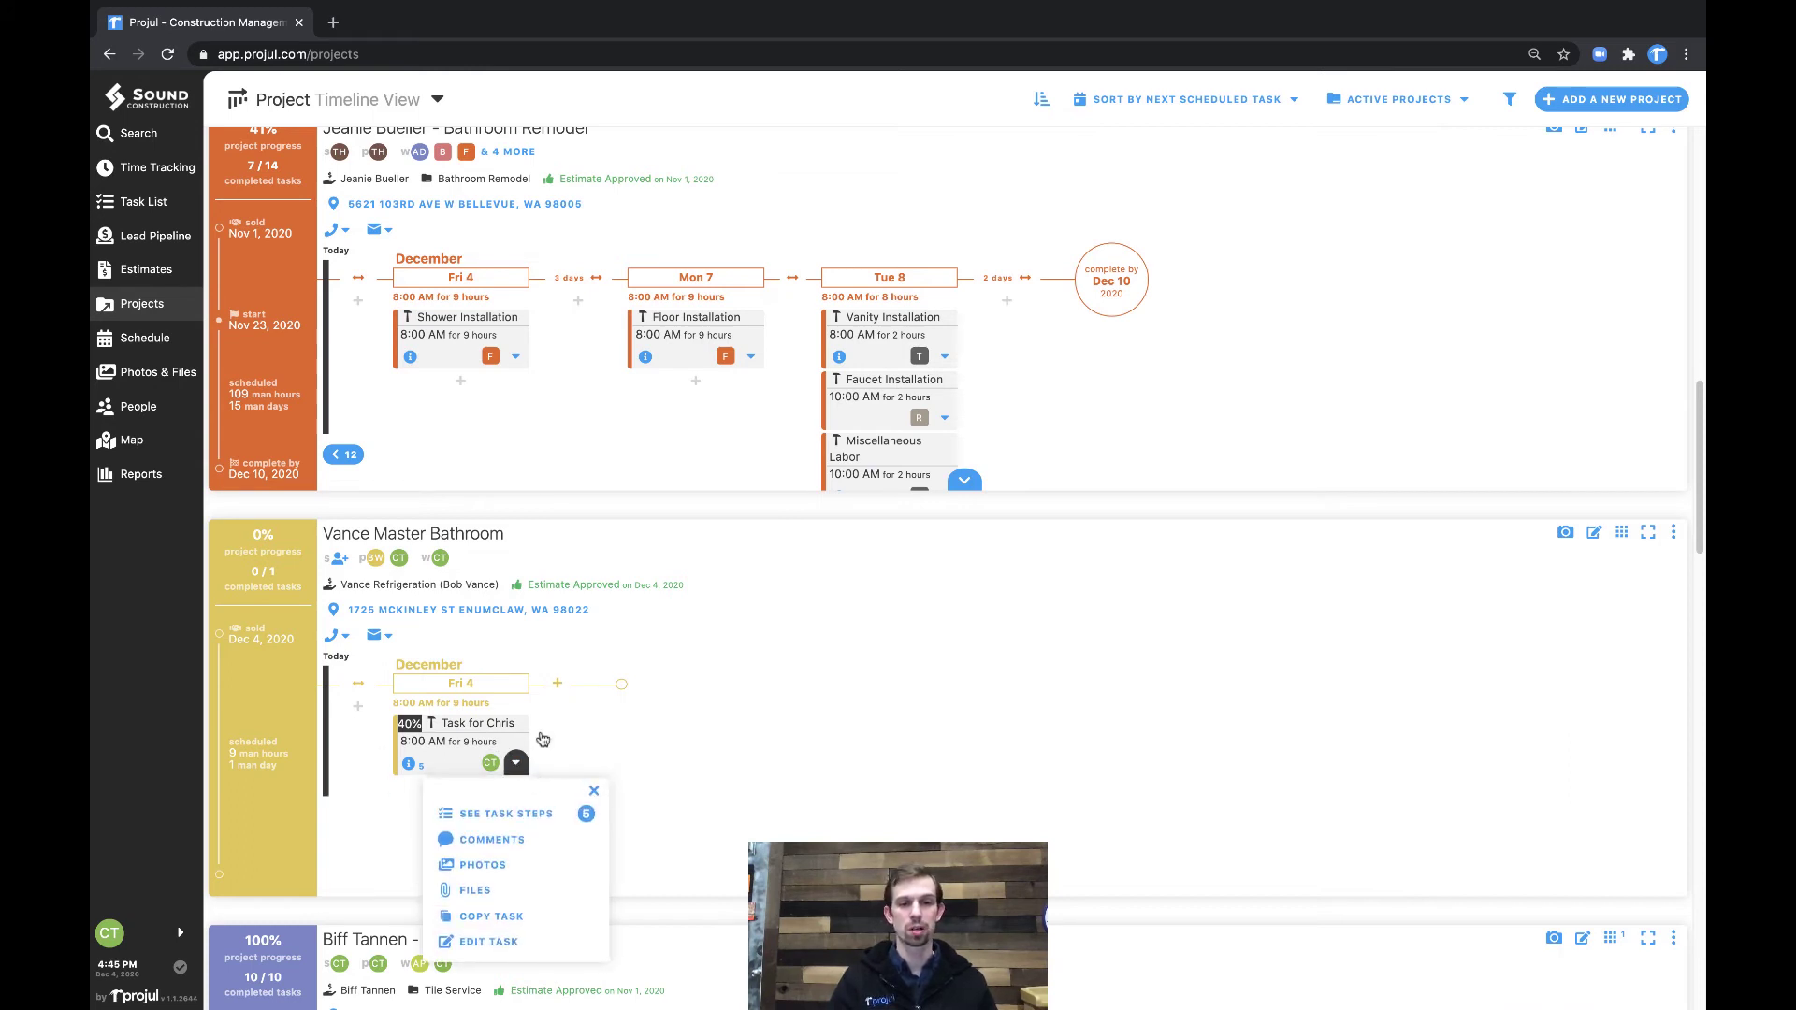
click(488, 840)
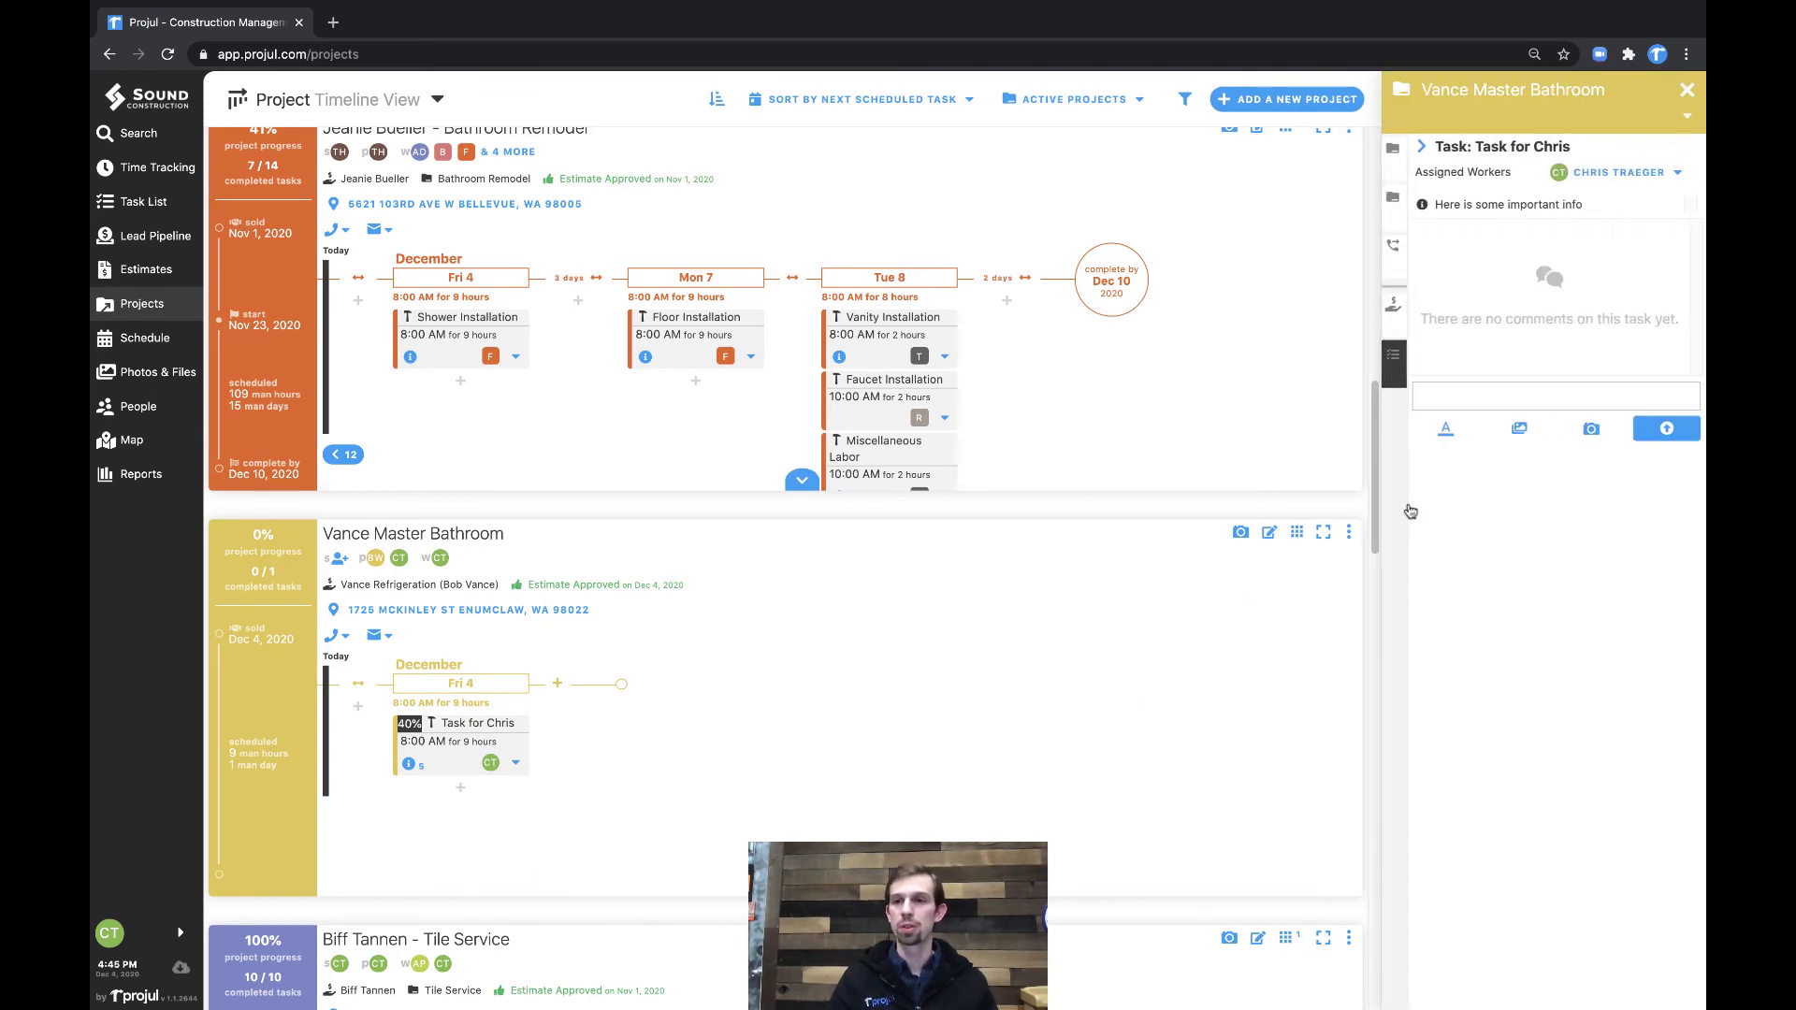
click(1546, 389)
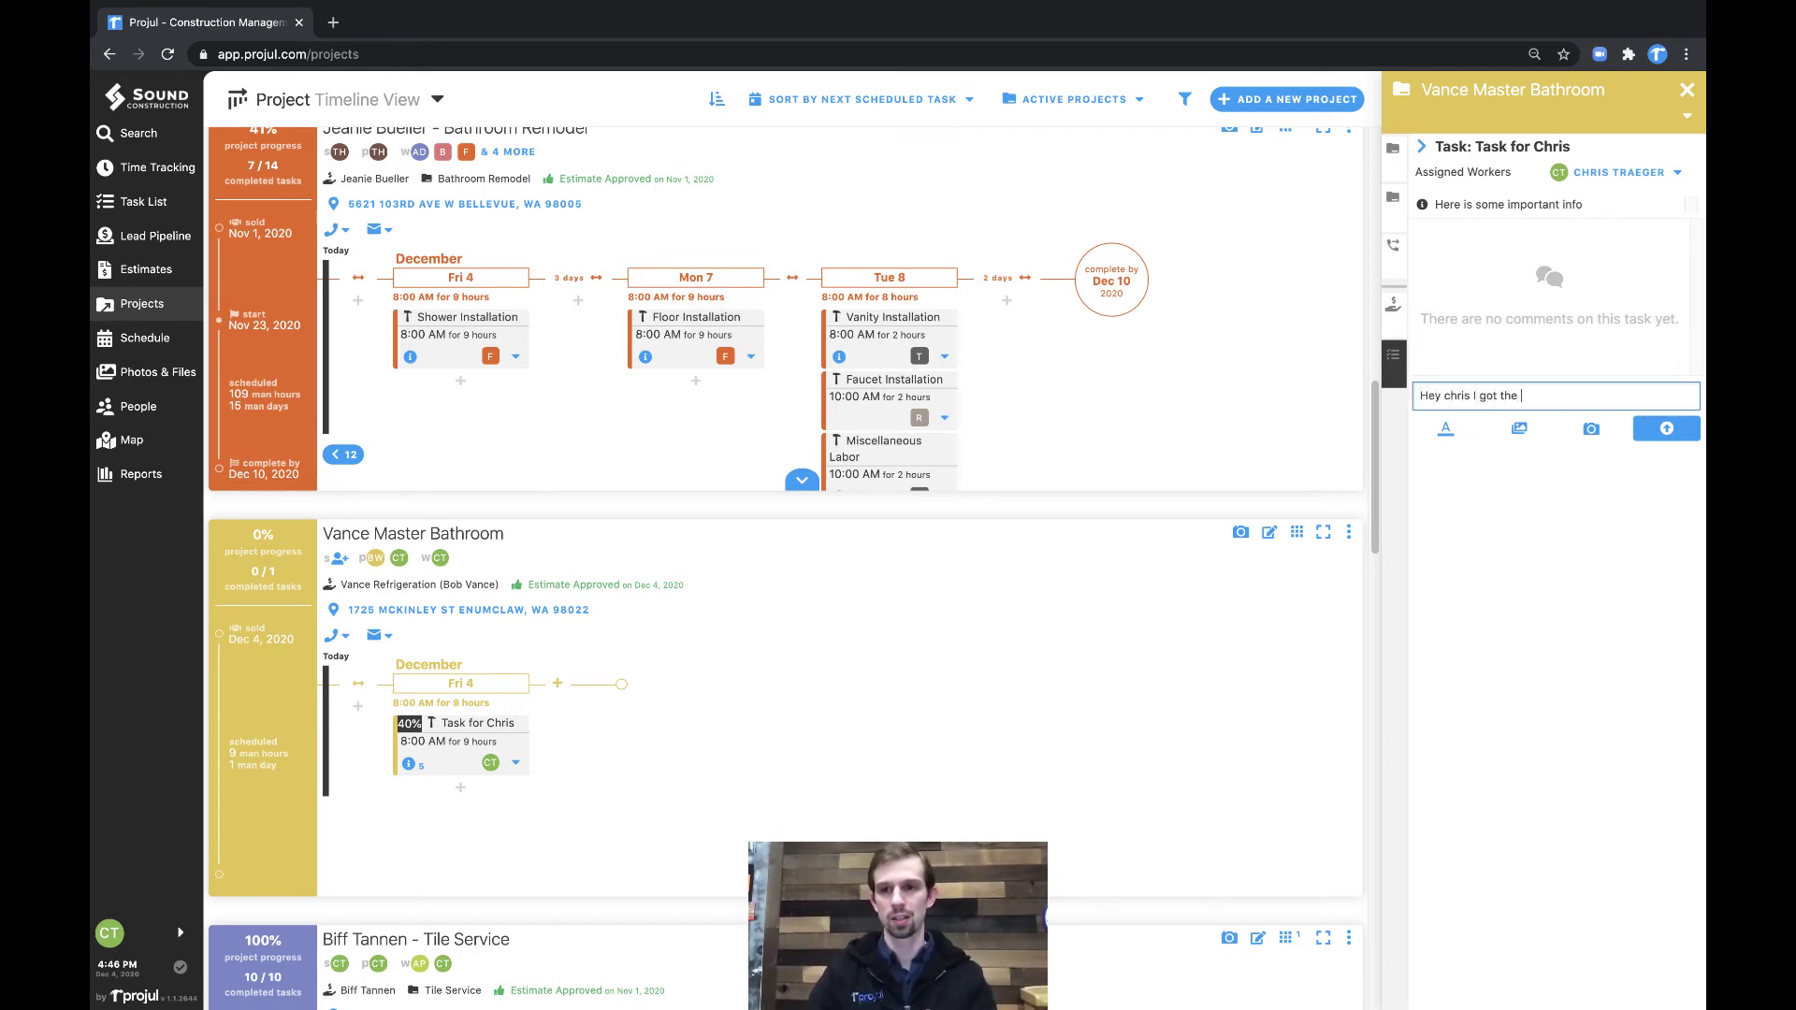
text(Hey chris I got the demo sup)
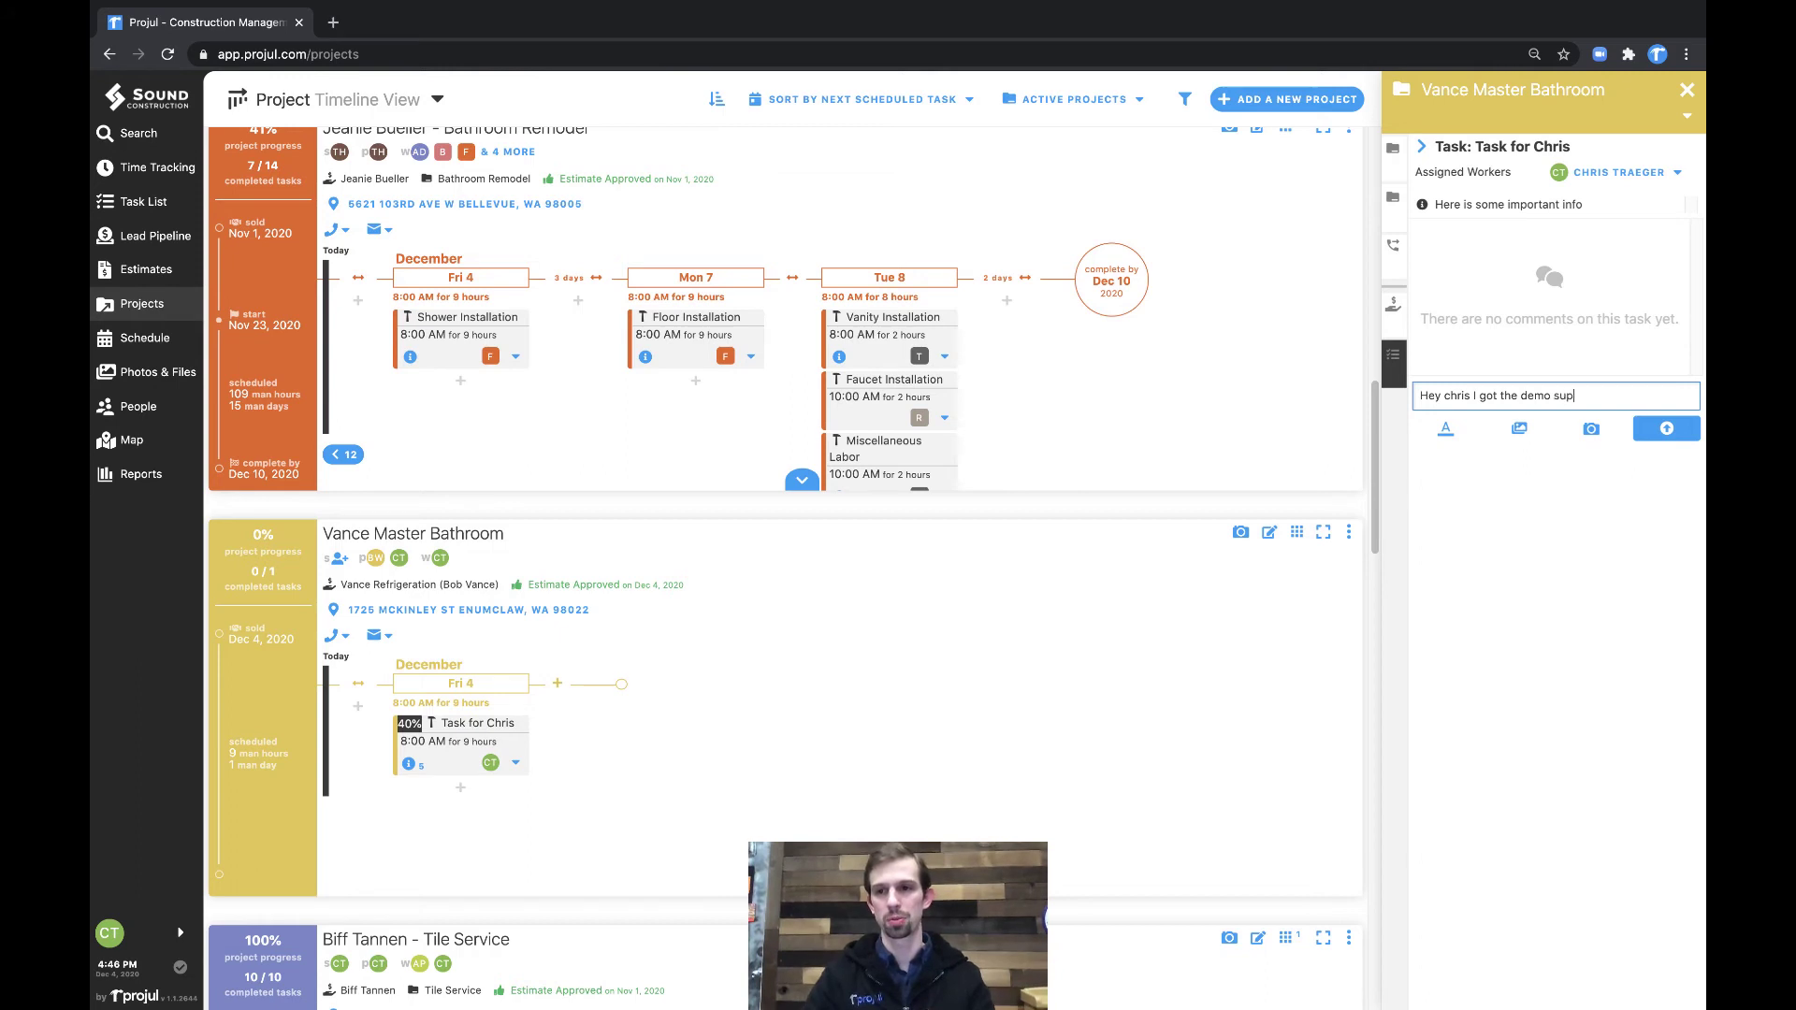
text(plies at the )
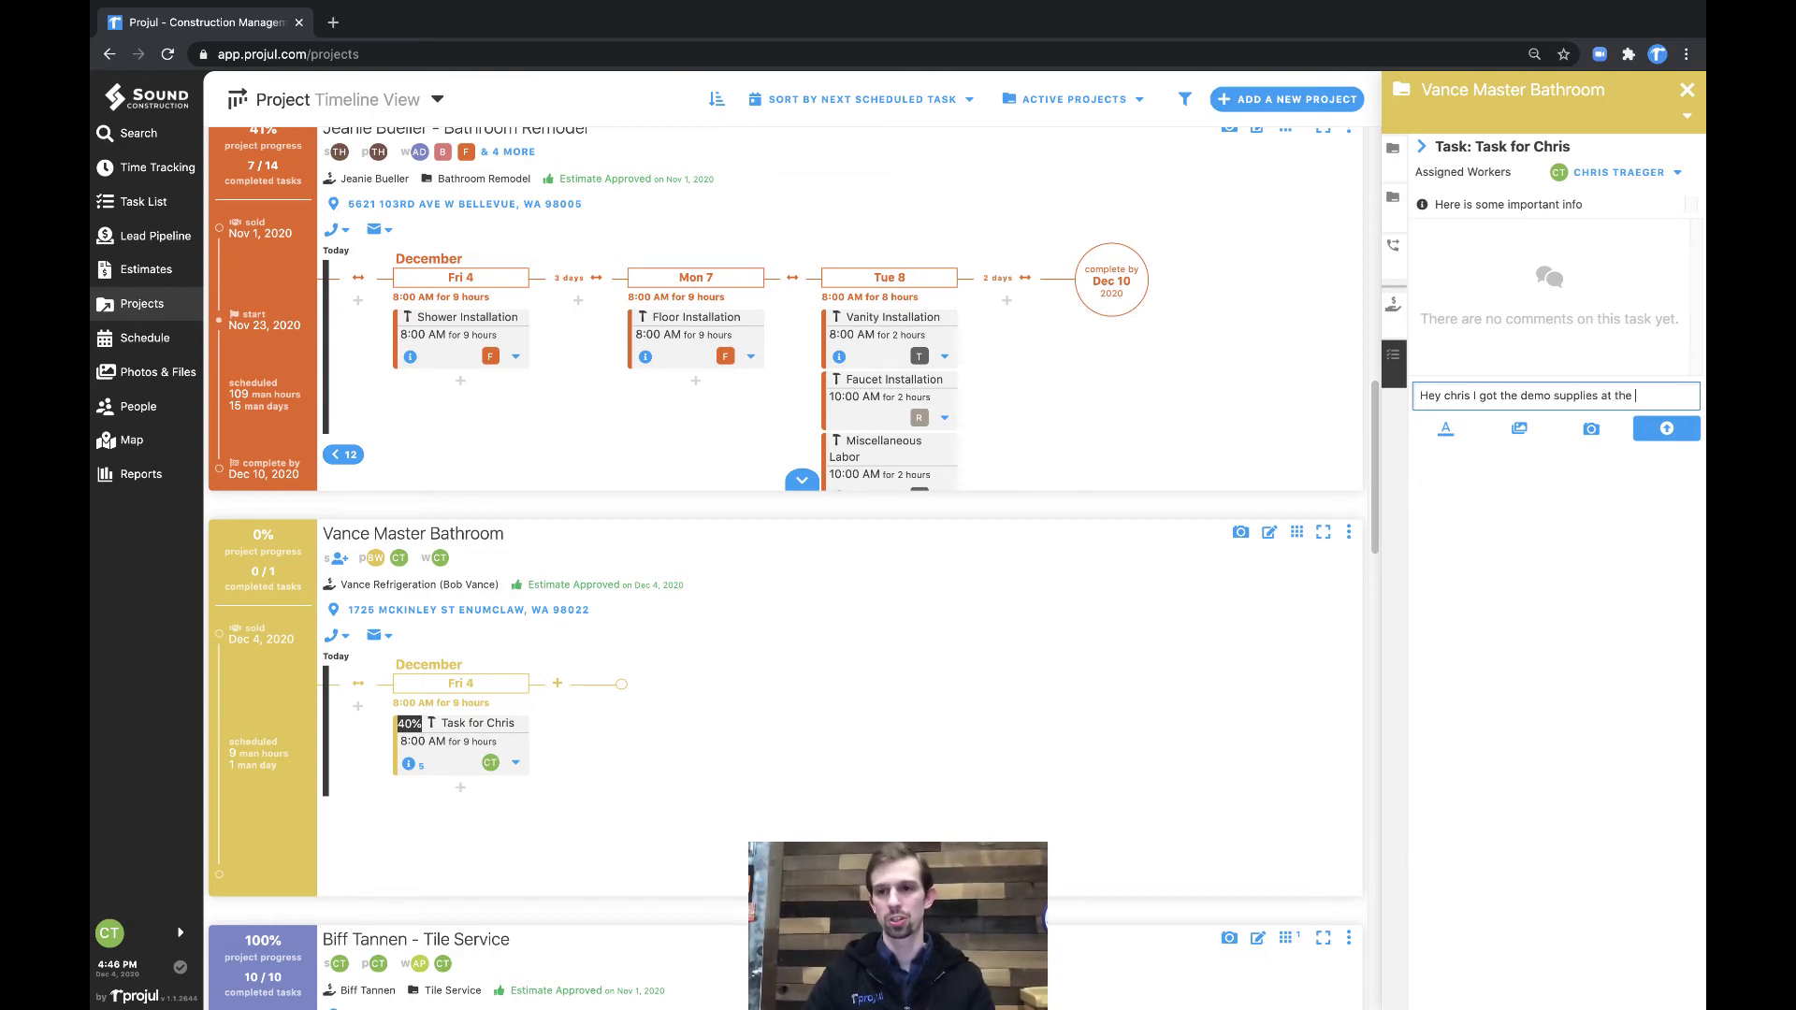
text(shop for you)
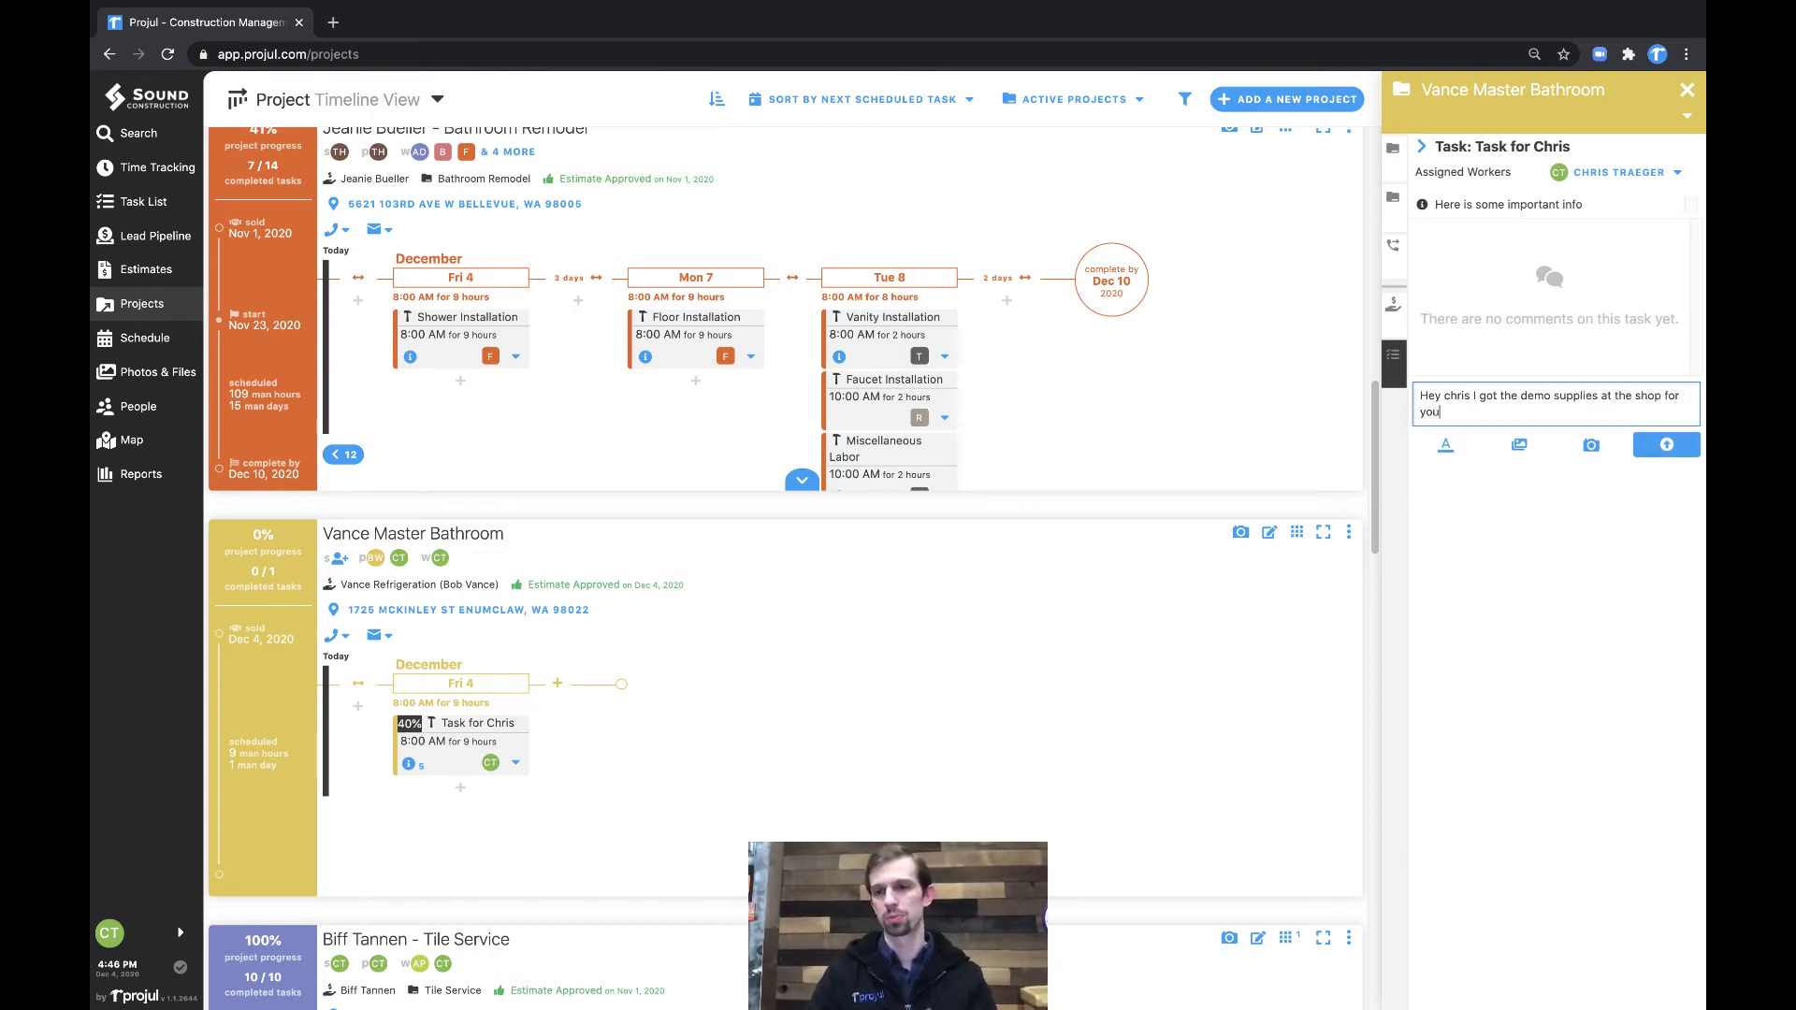
click(1662, 454)
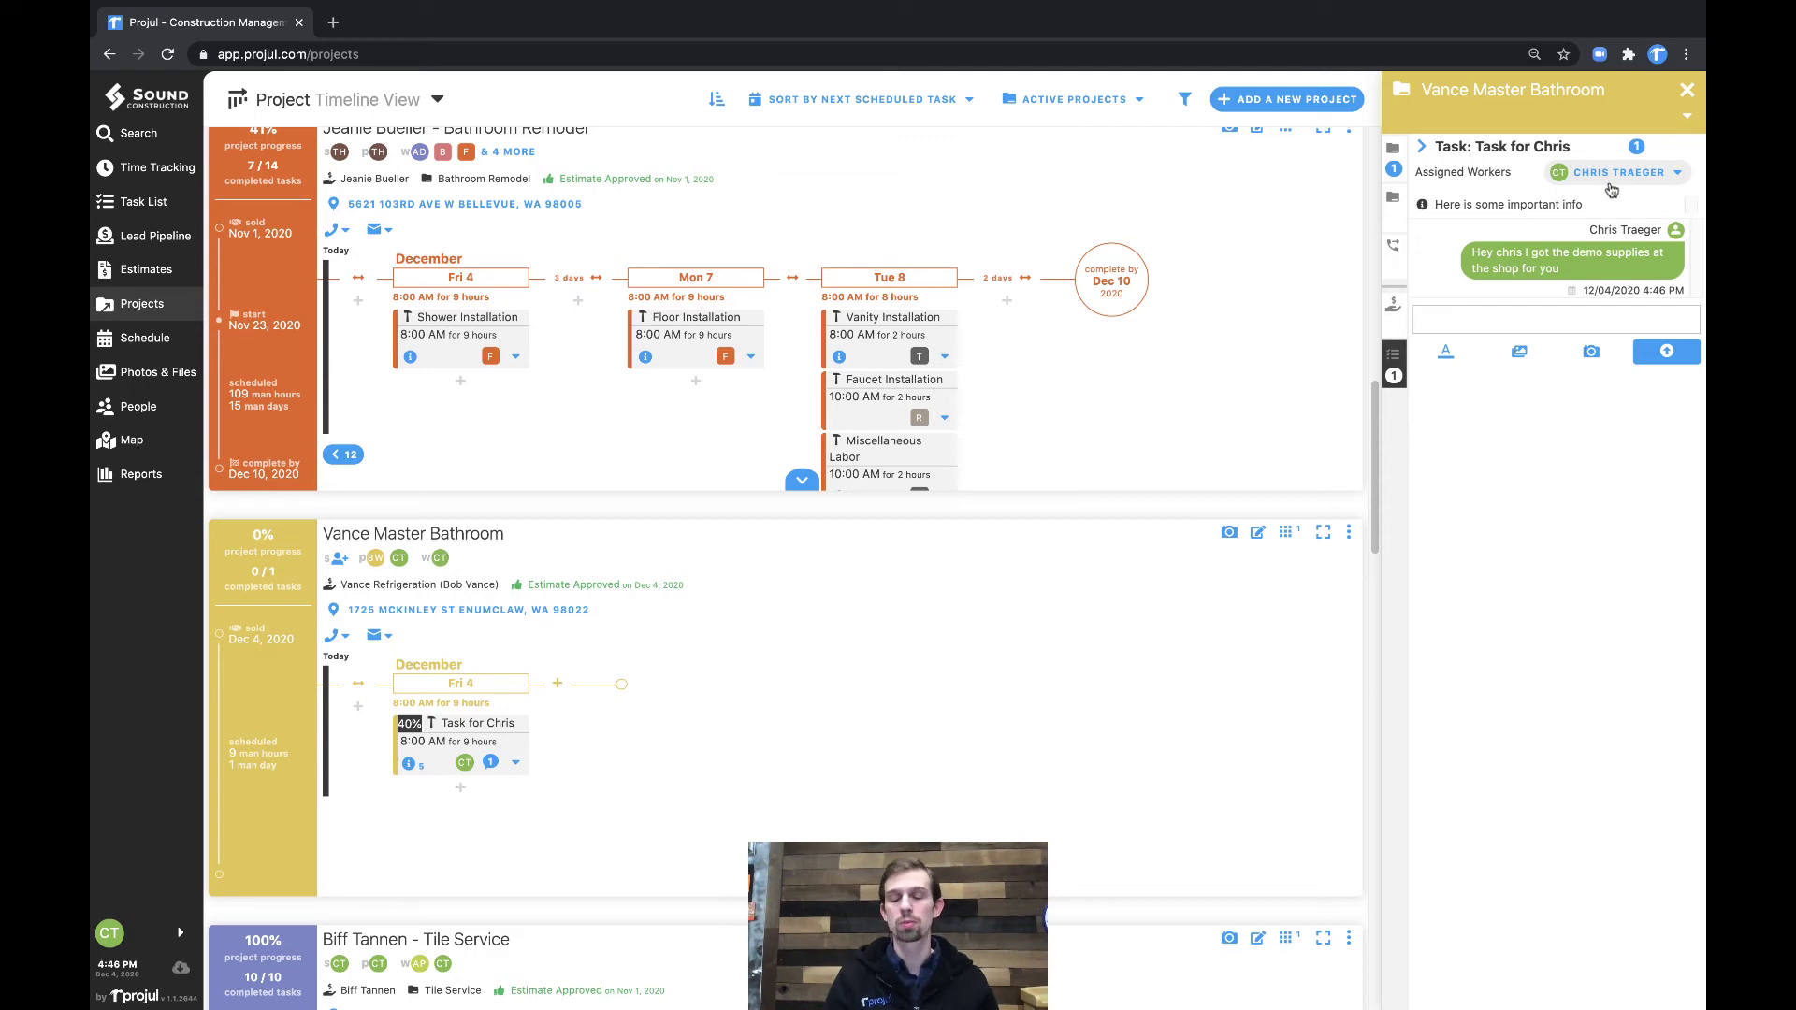
Step: Glance at the project managers list, then close the comments panel
click(381, 558)
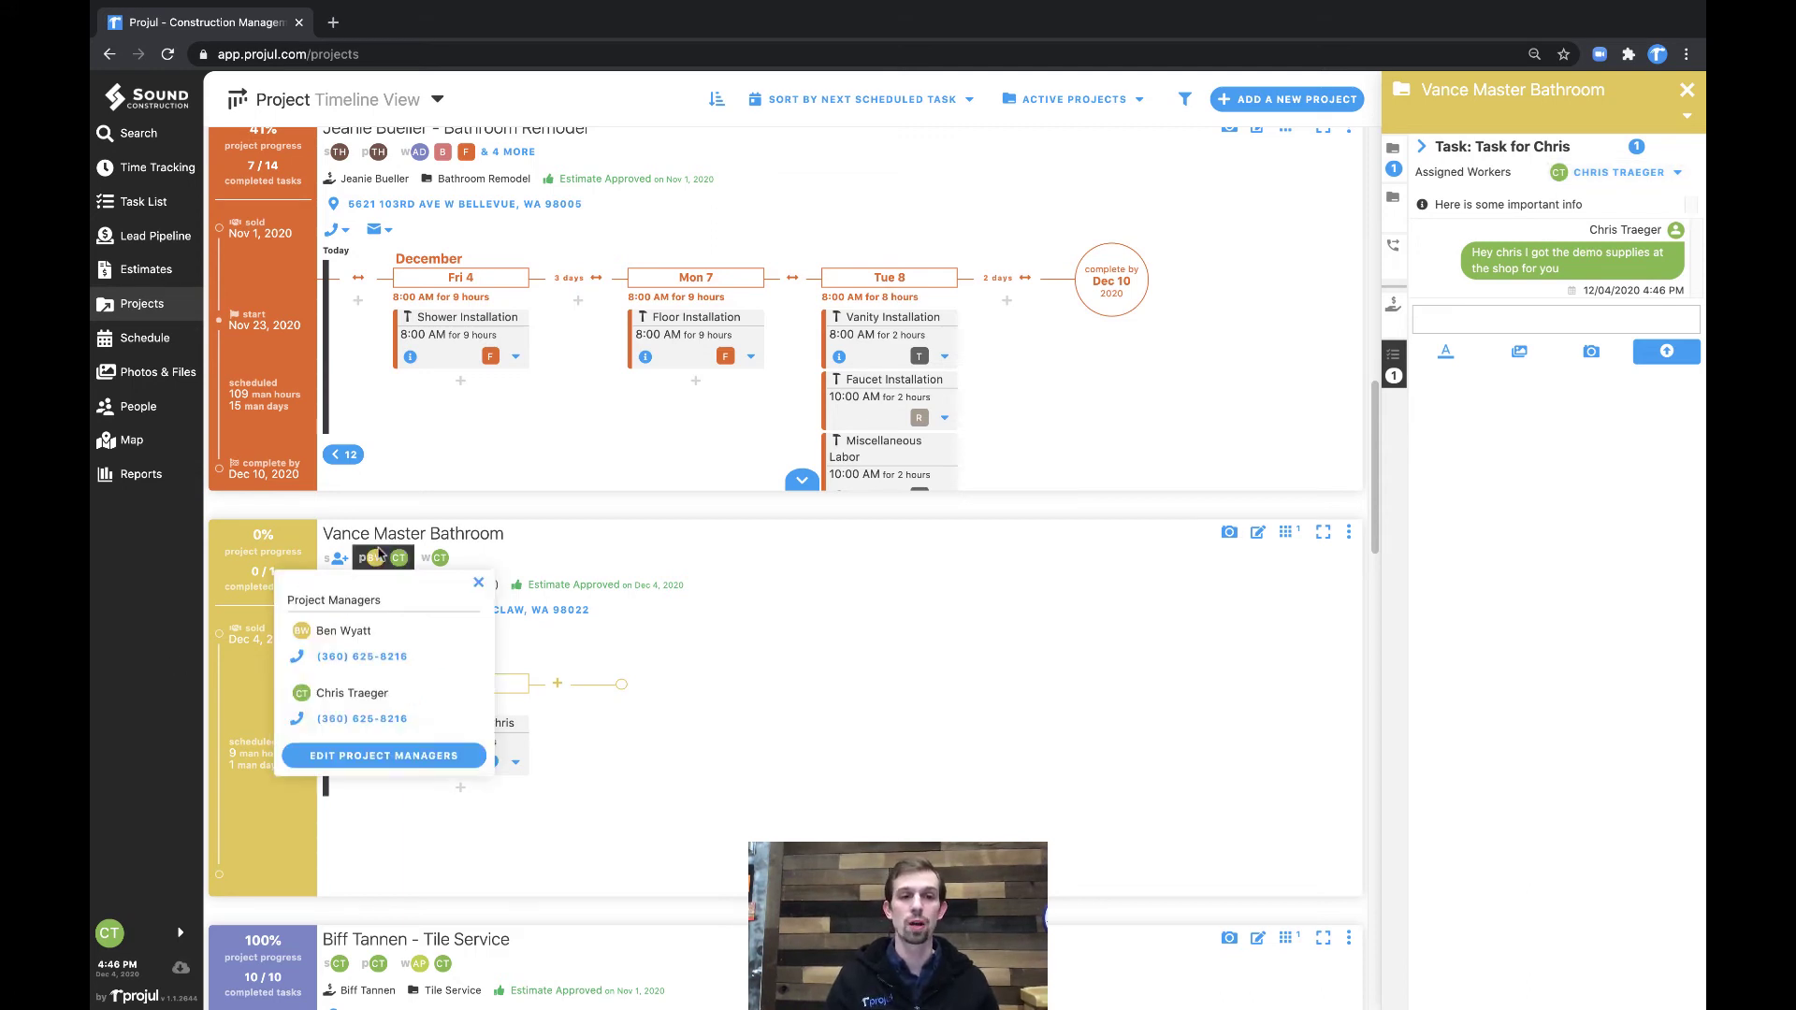
click(479, 586)
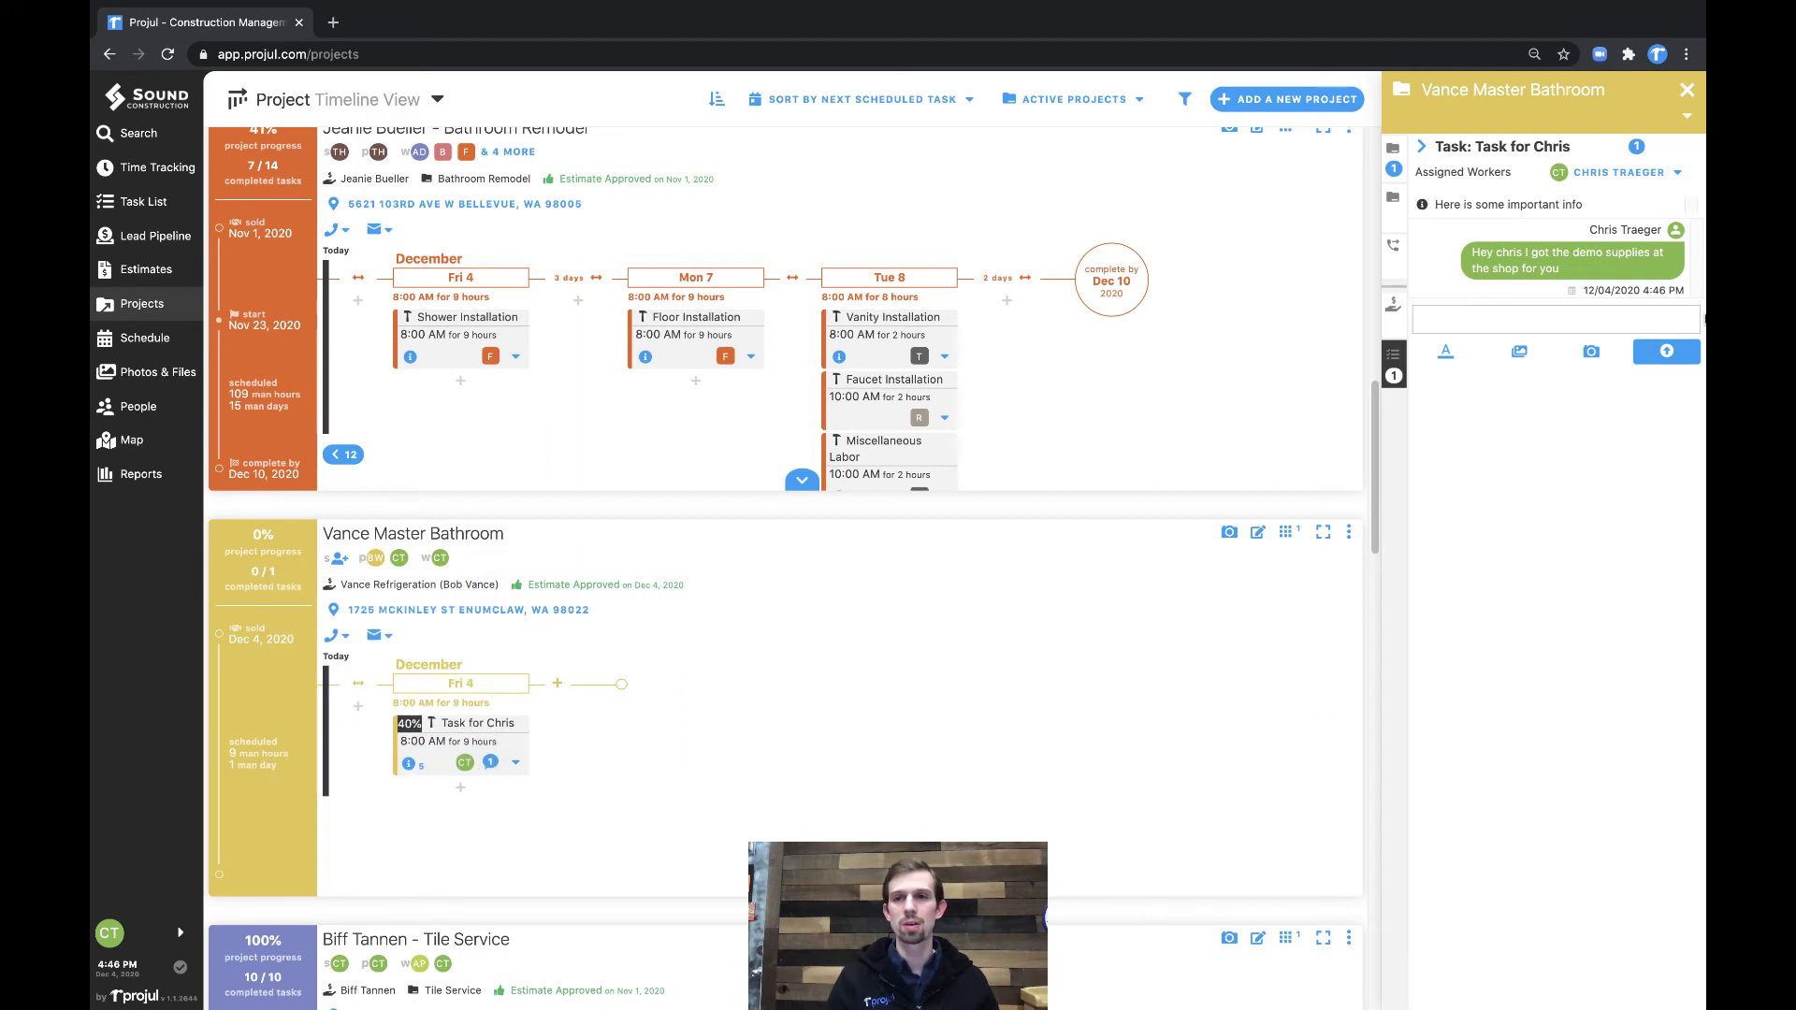
click(1686, 91)
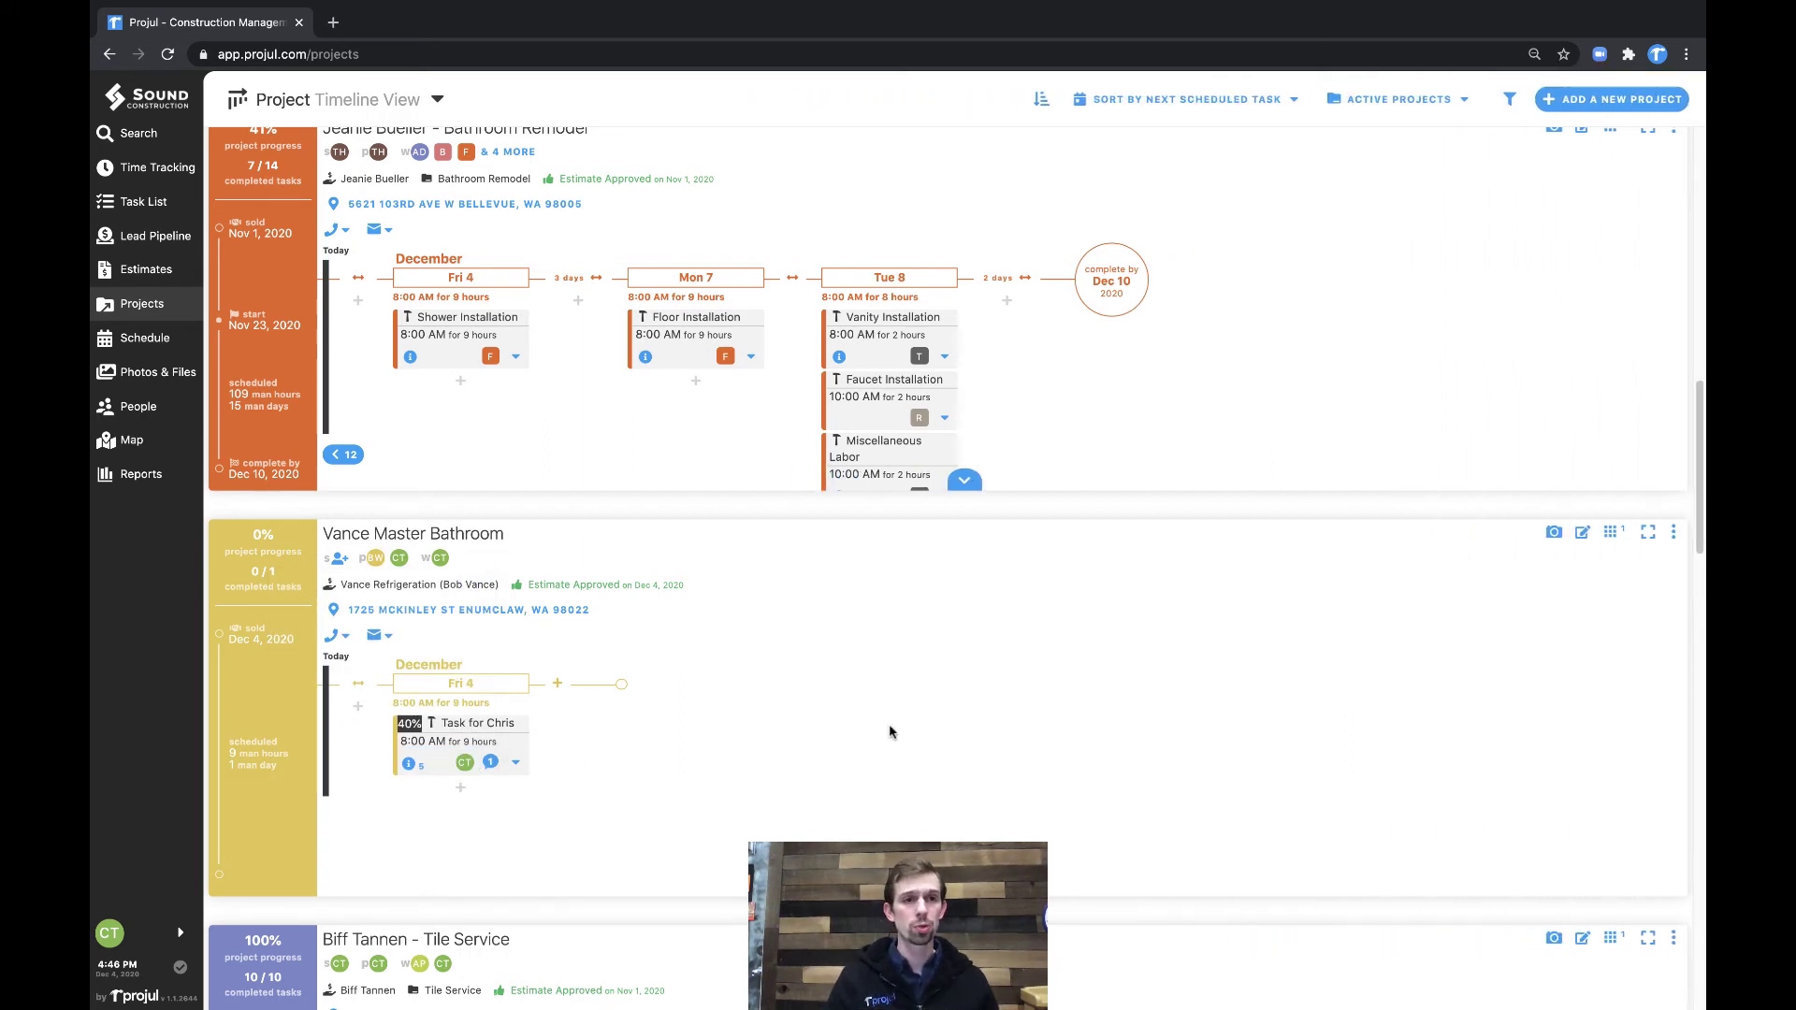
Step: Reopen the Task for Chris comment thread from today's list, then return to the project timeline
click(143, 201)
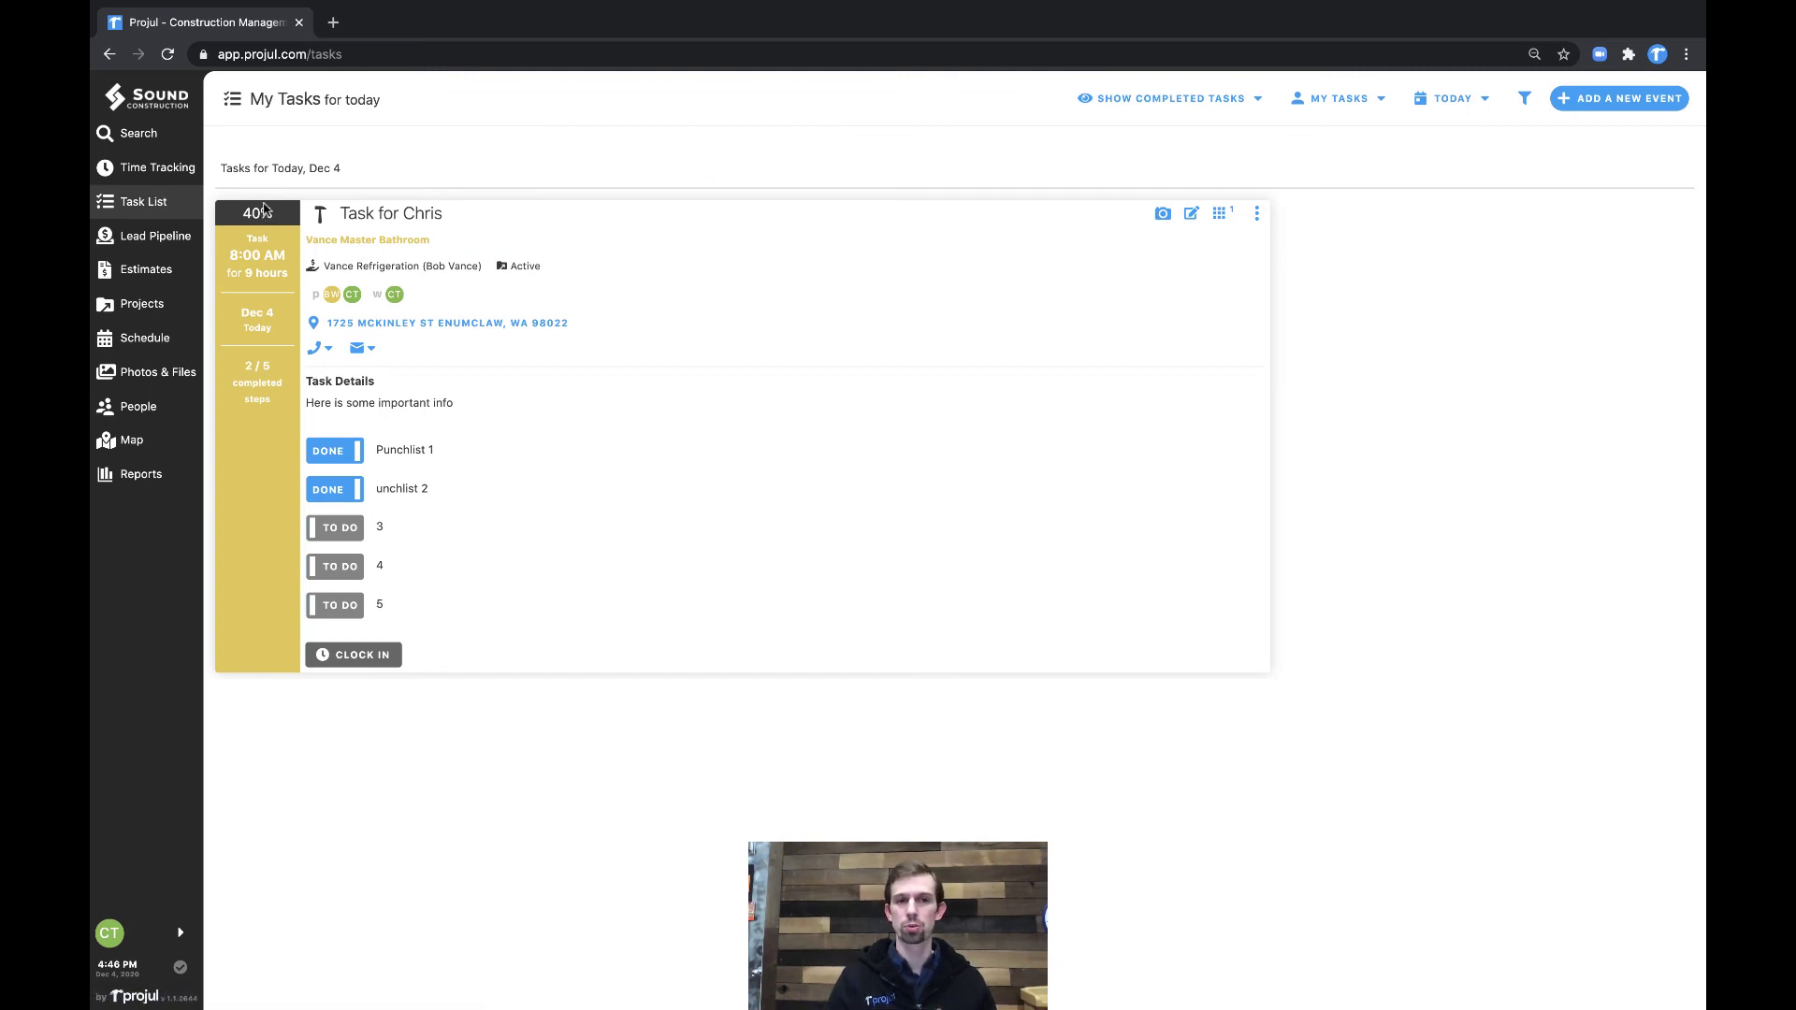
click(1218, 213)
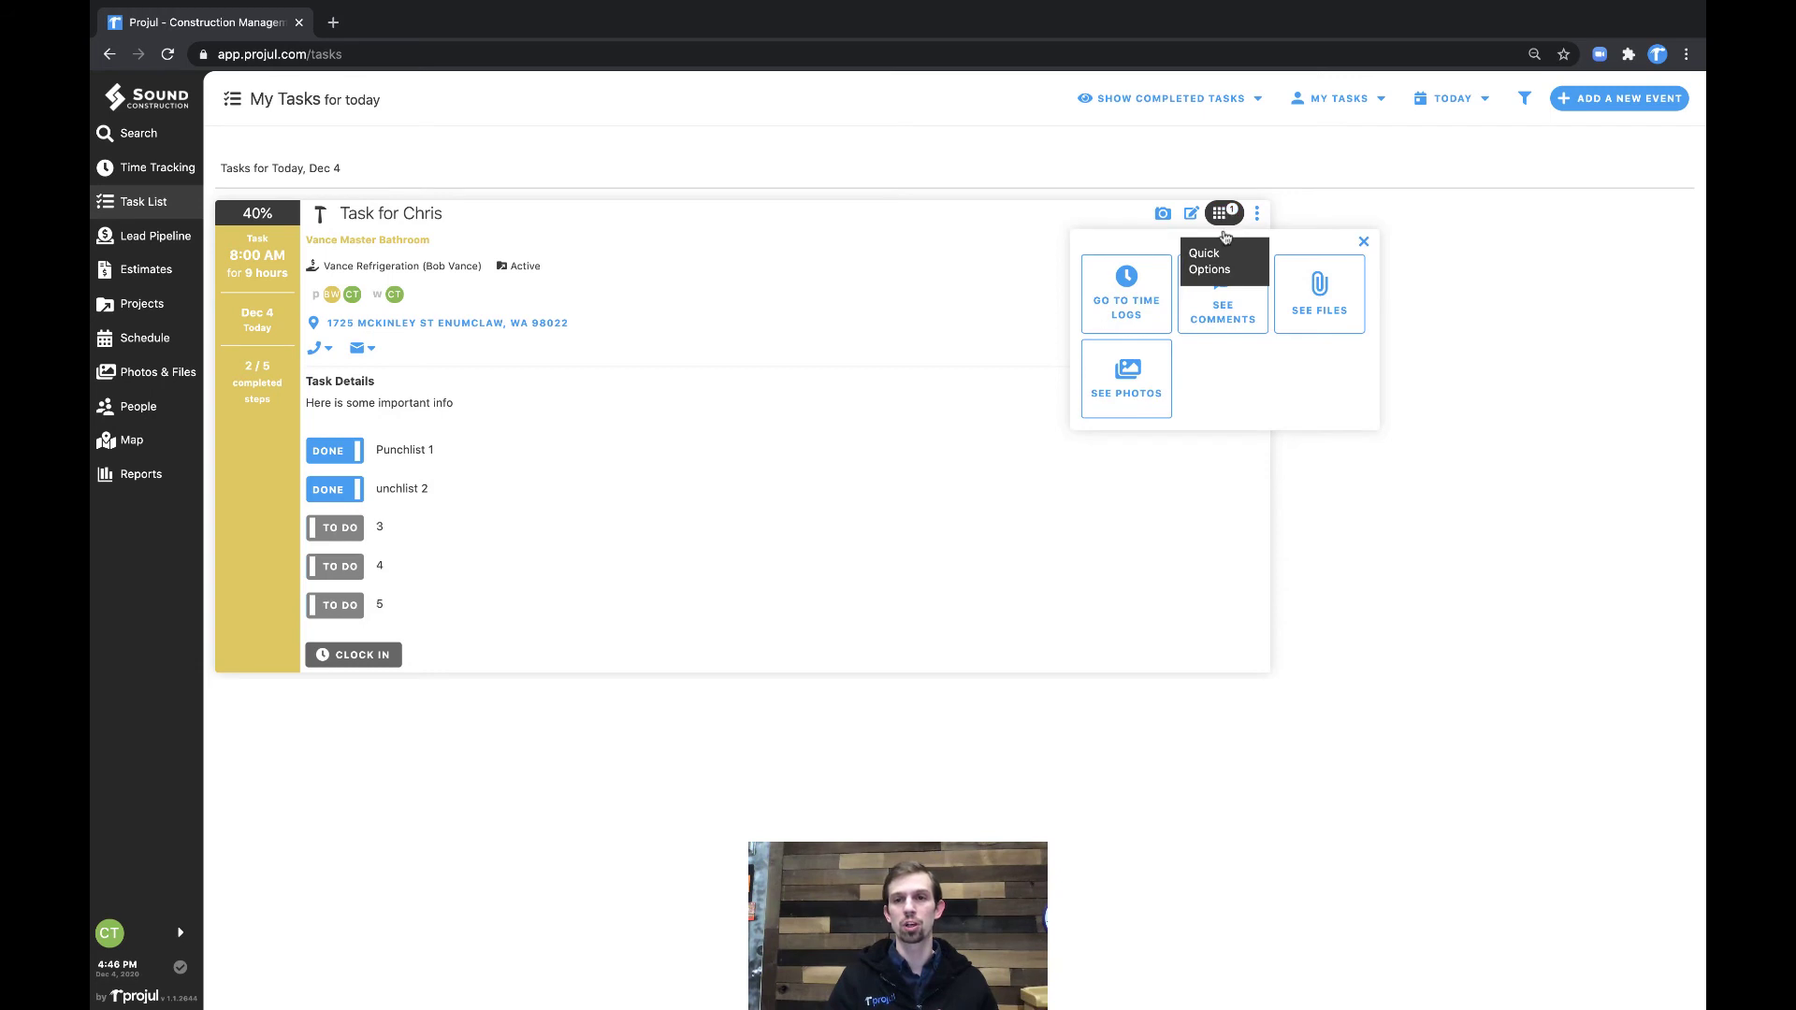
click(1230, 317)
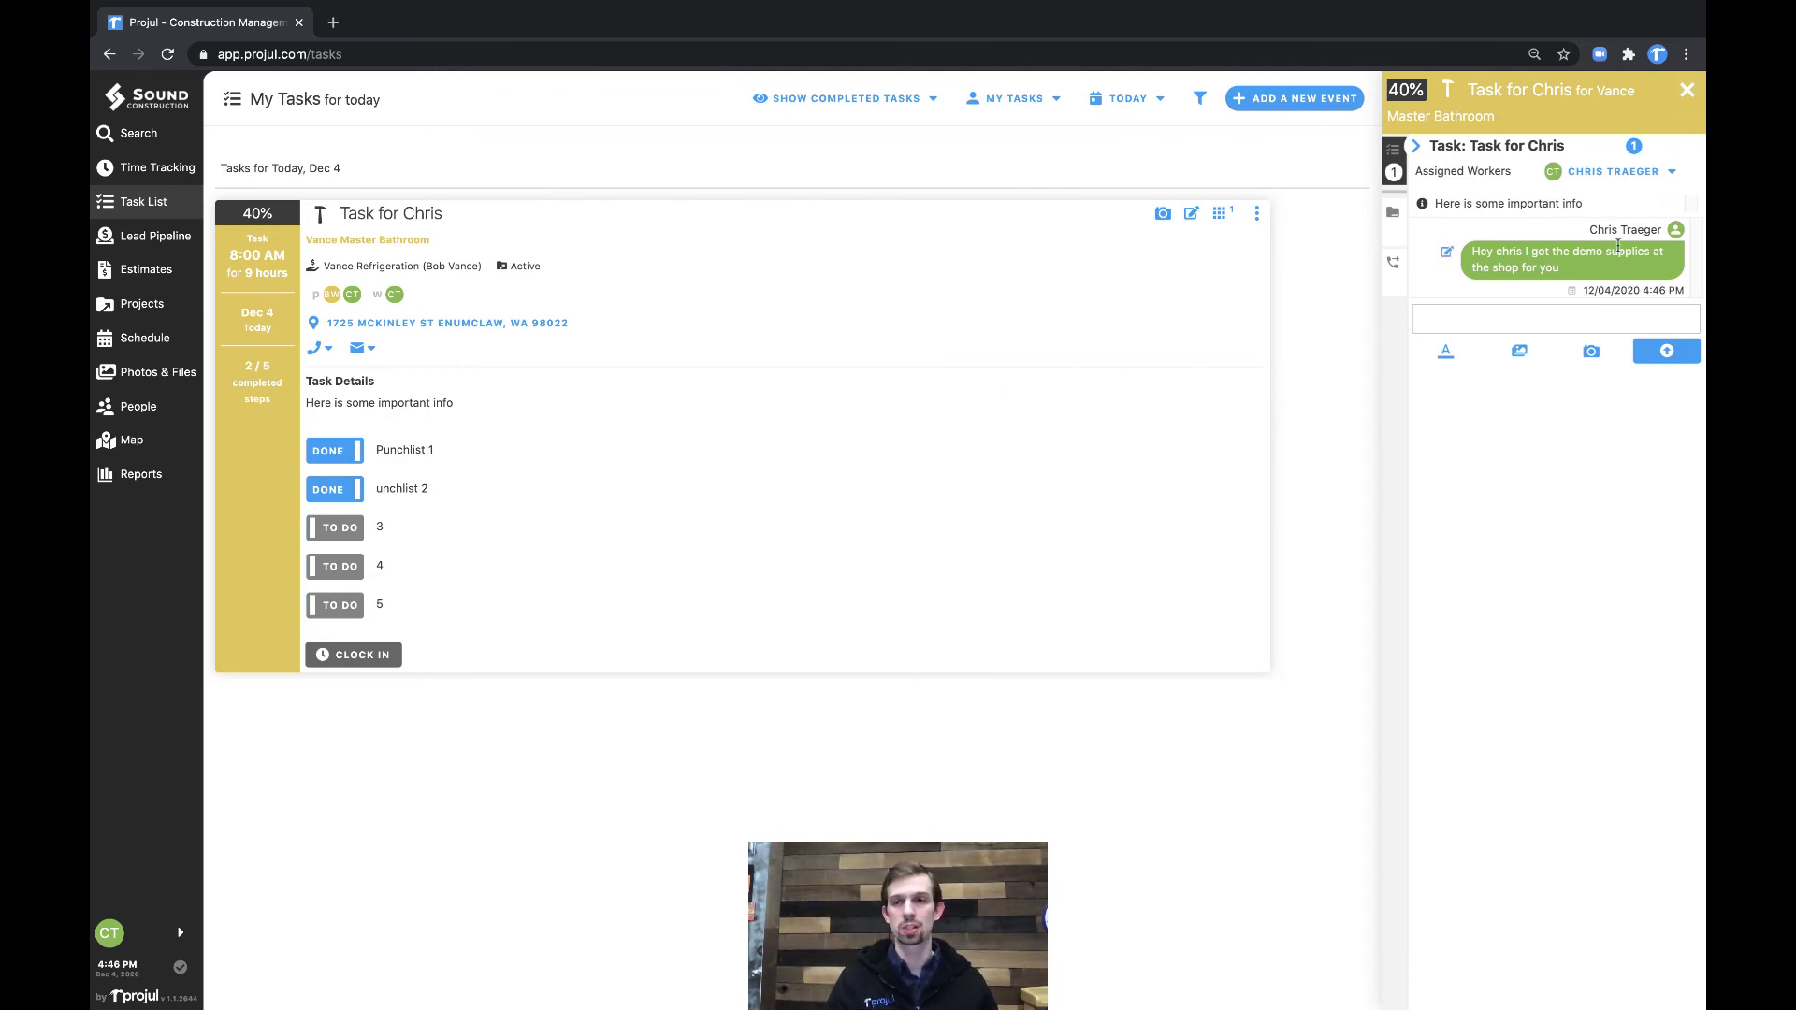
click(1687, 90)
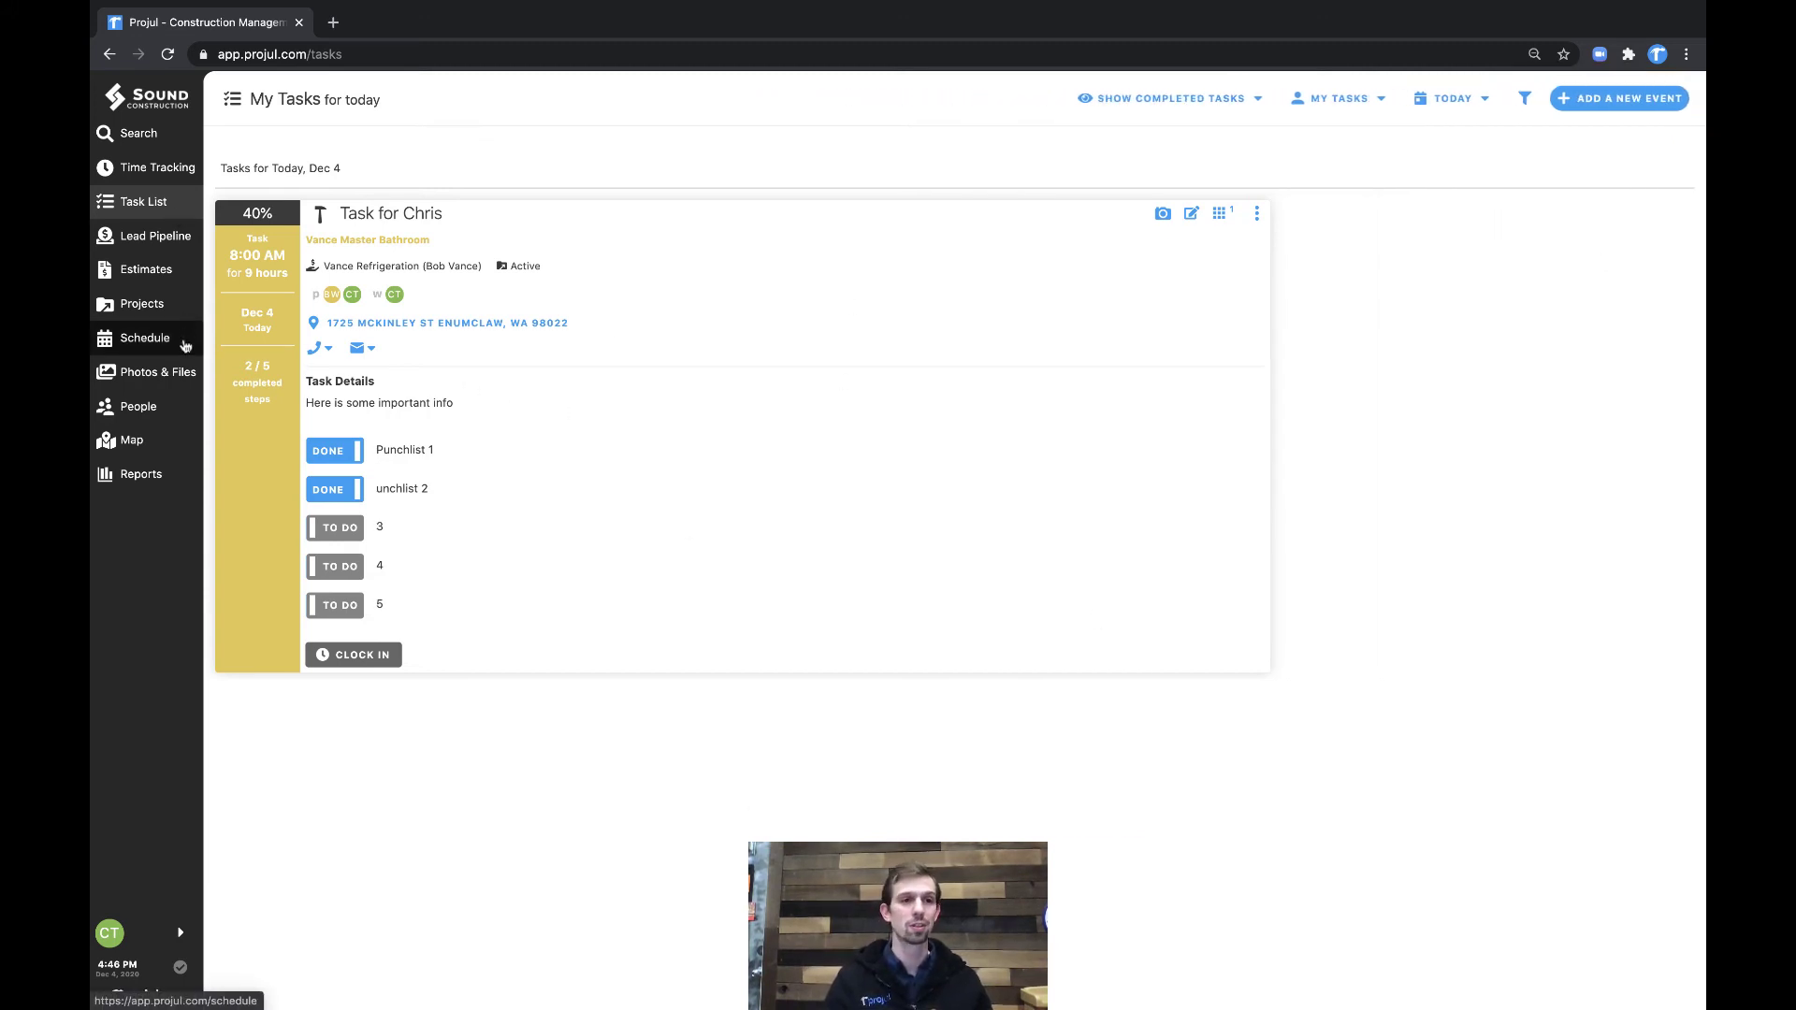
click(176, 304)
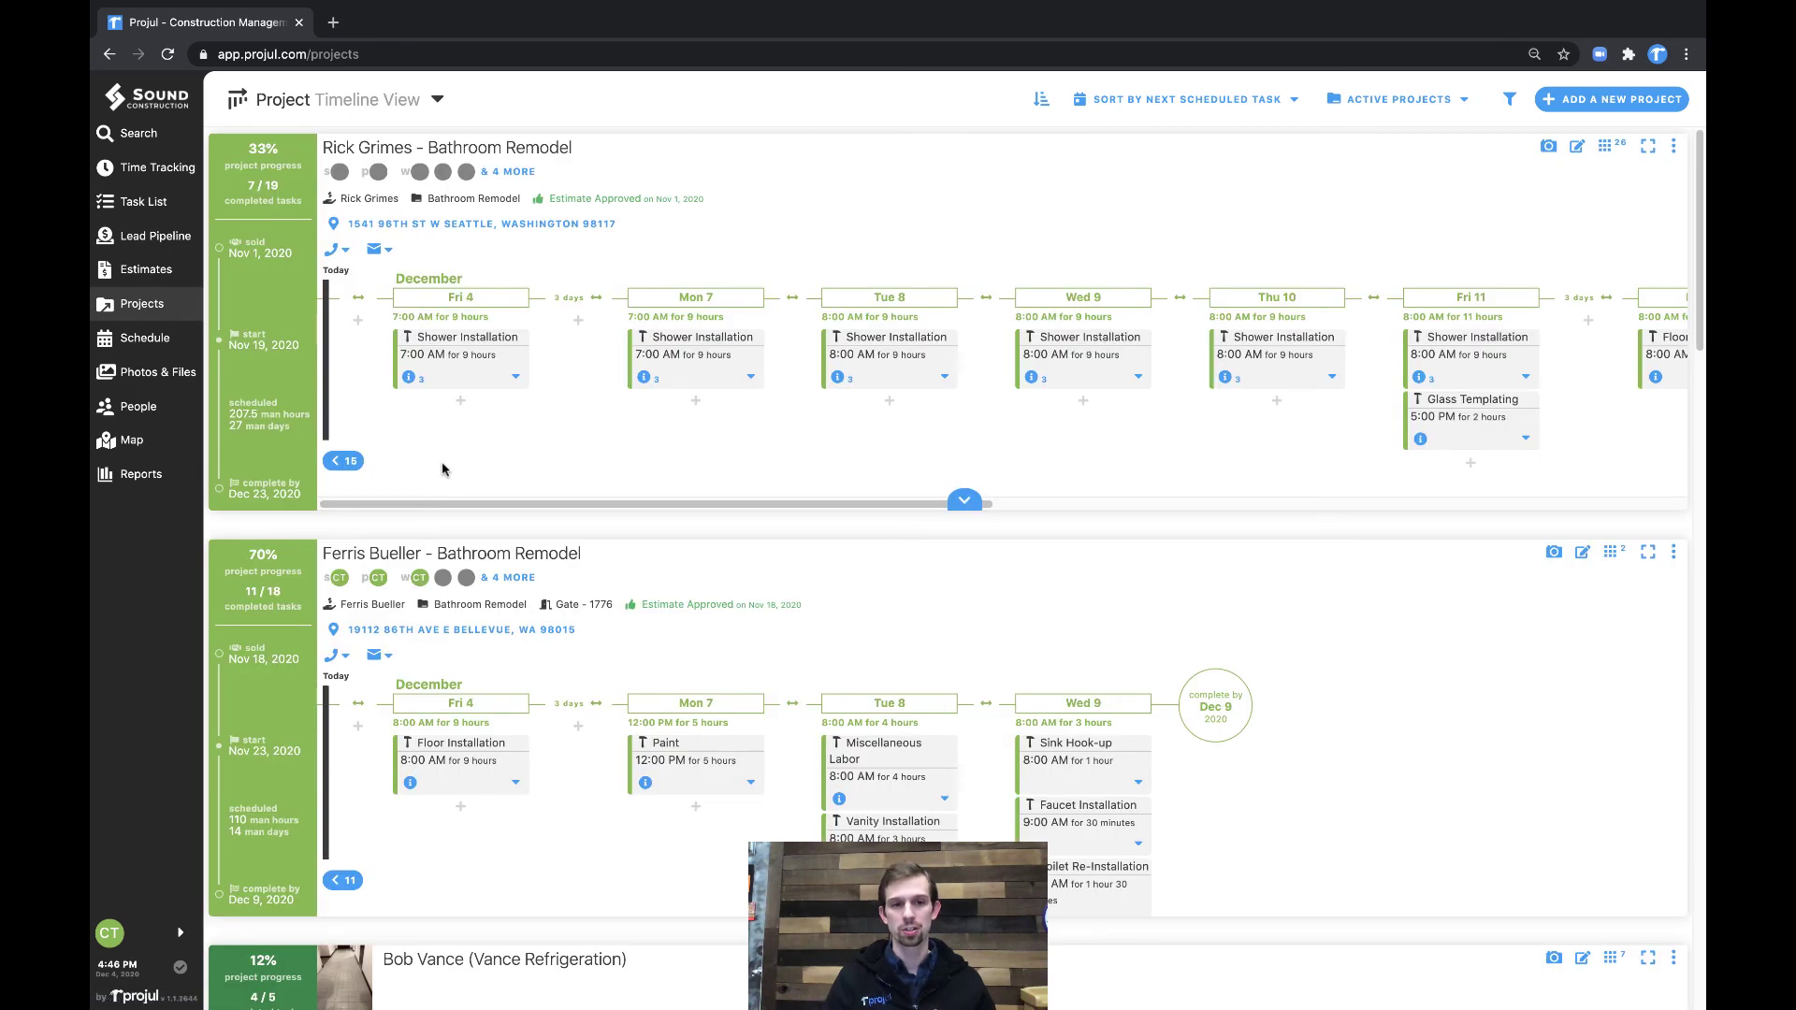
Step: Open the Editing Task panel for Task for Chris under Vance Master Bathroom
scroll(444, 469, down, 15)
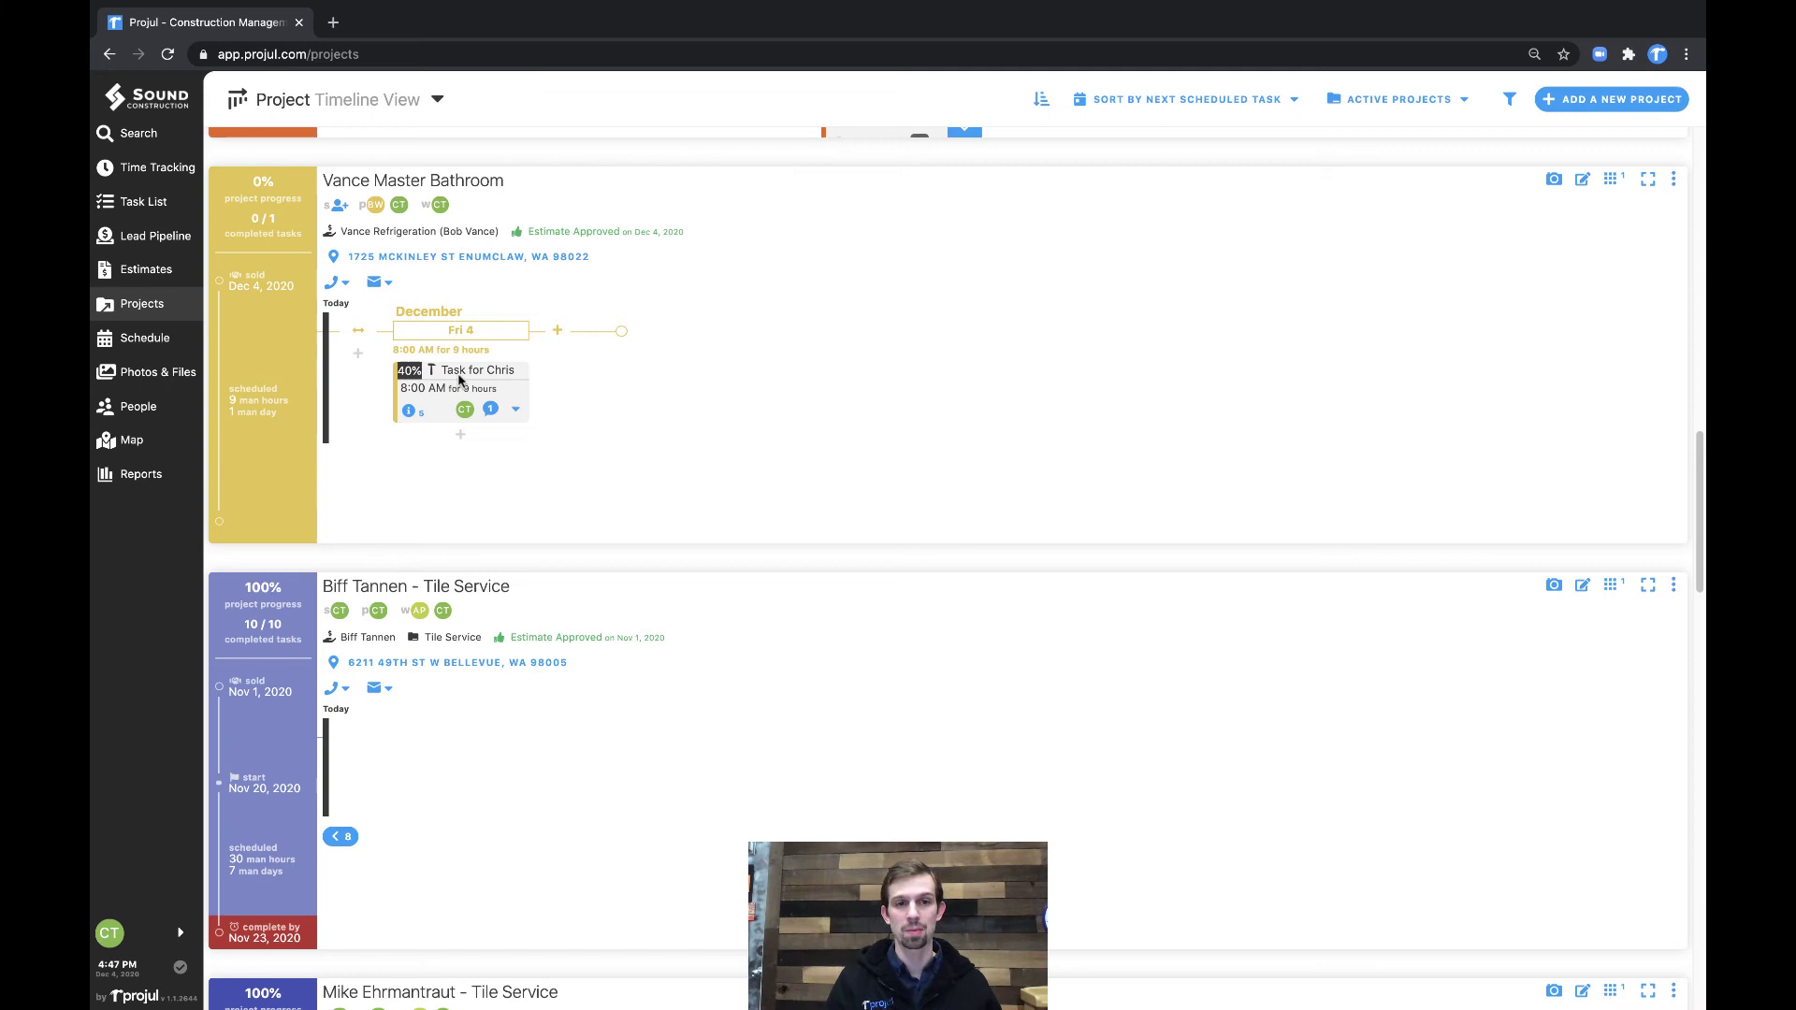
click(515, 409)
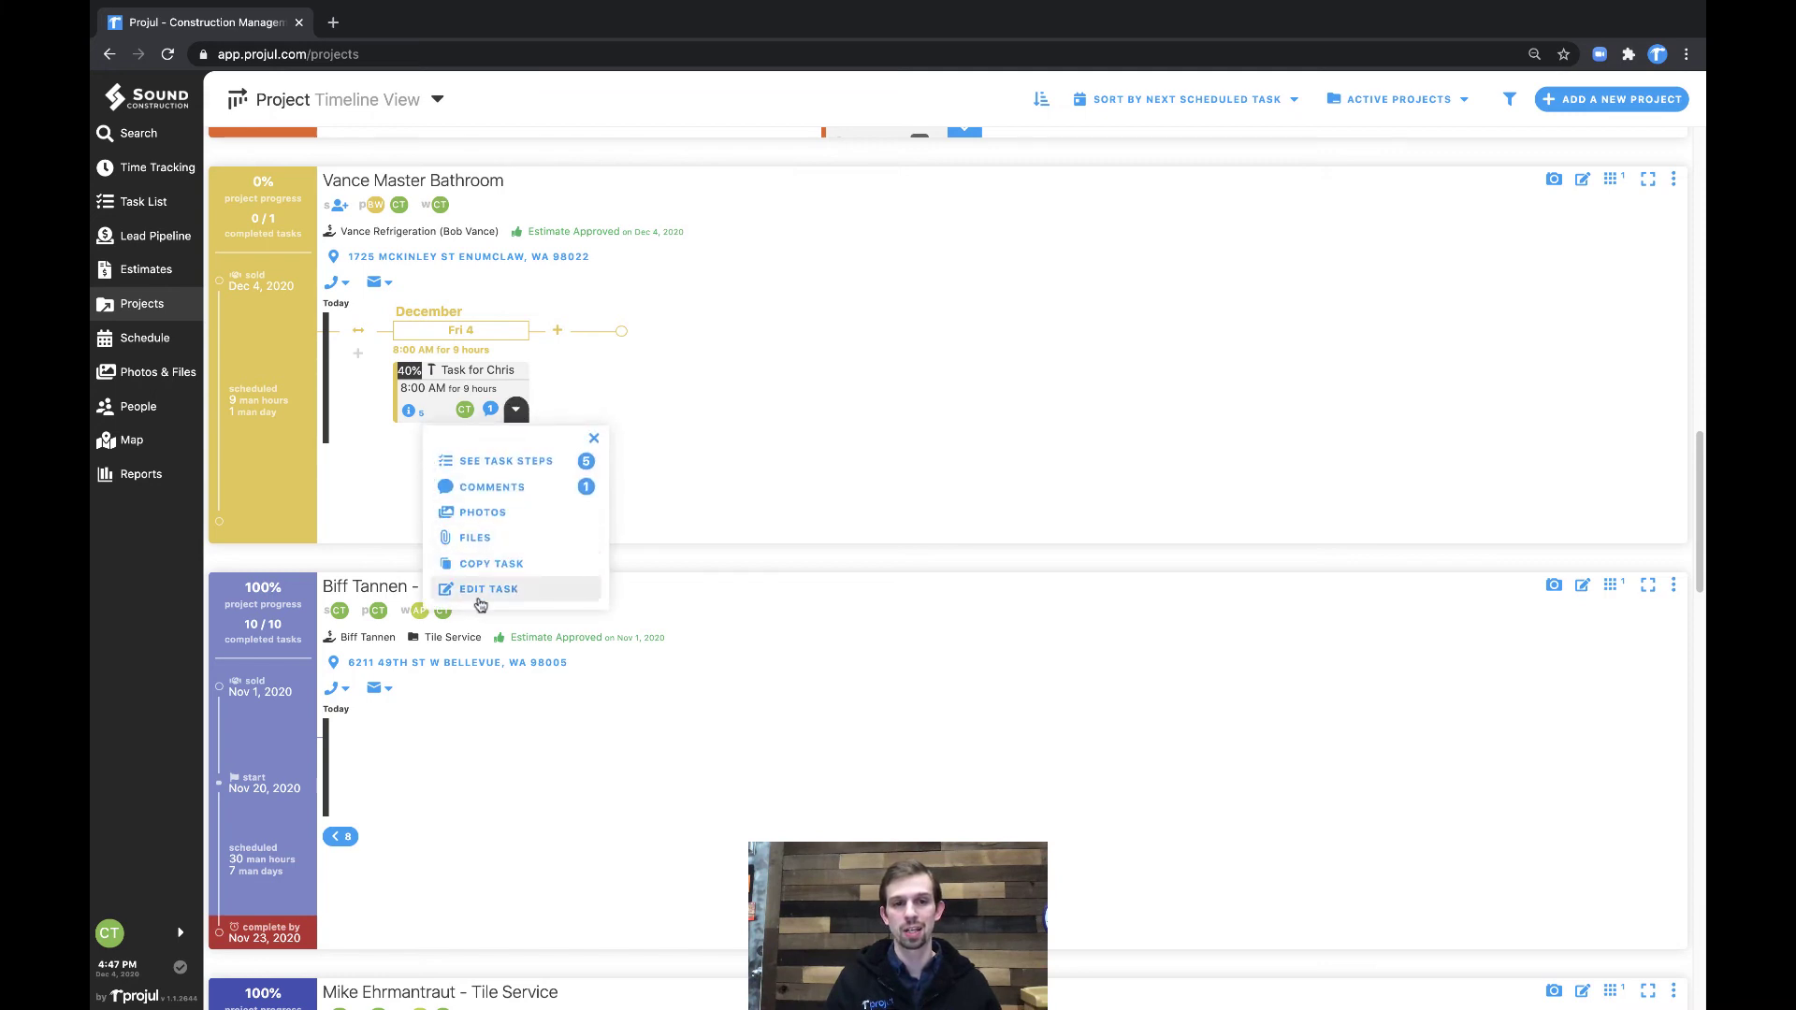
click(485, 372)
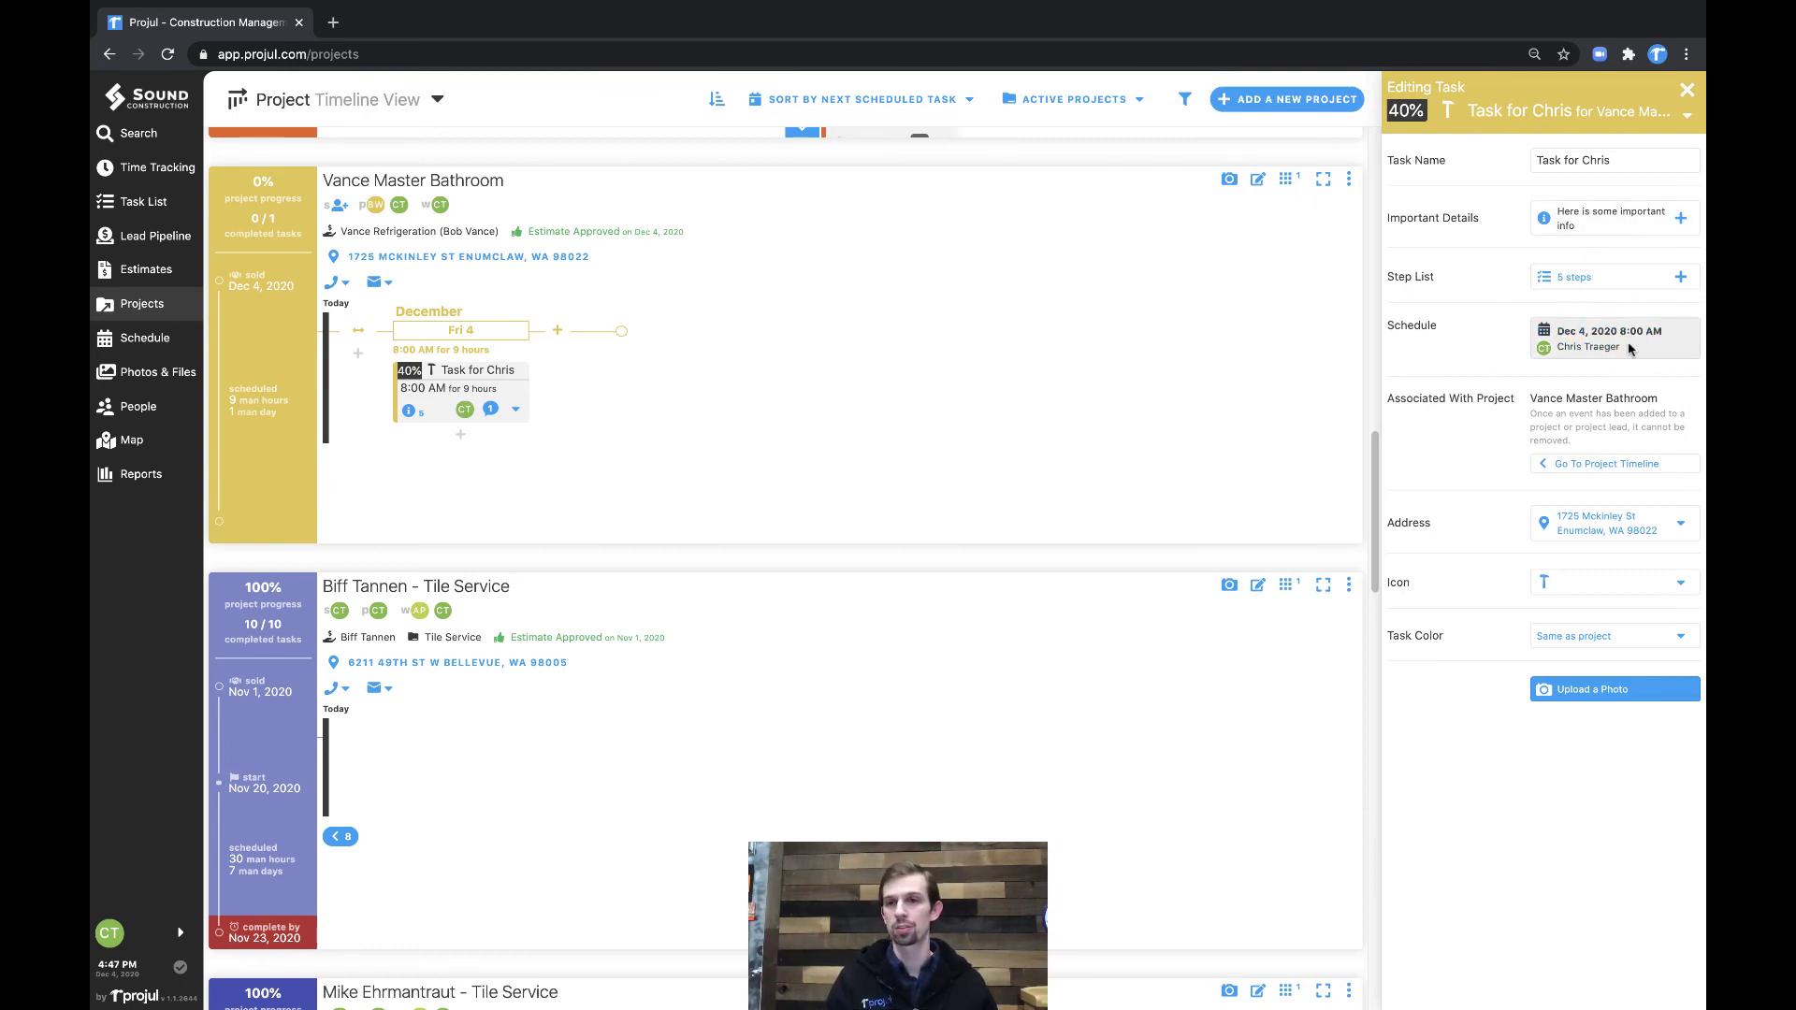
Step: Switch Task for Chris's schedule to Multi-Day
click(1591, 339)
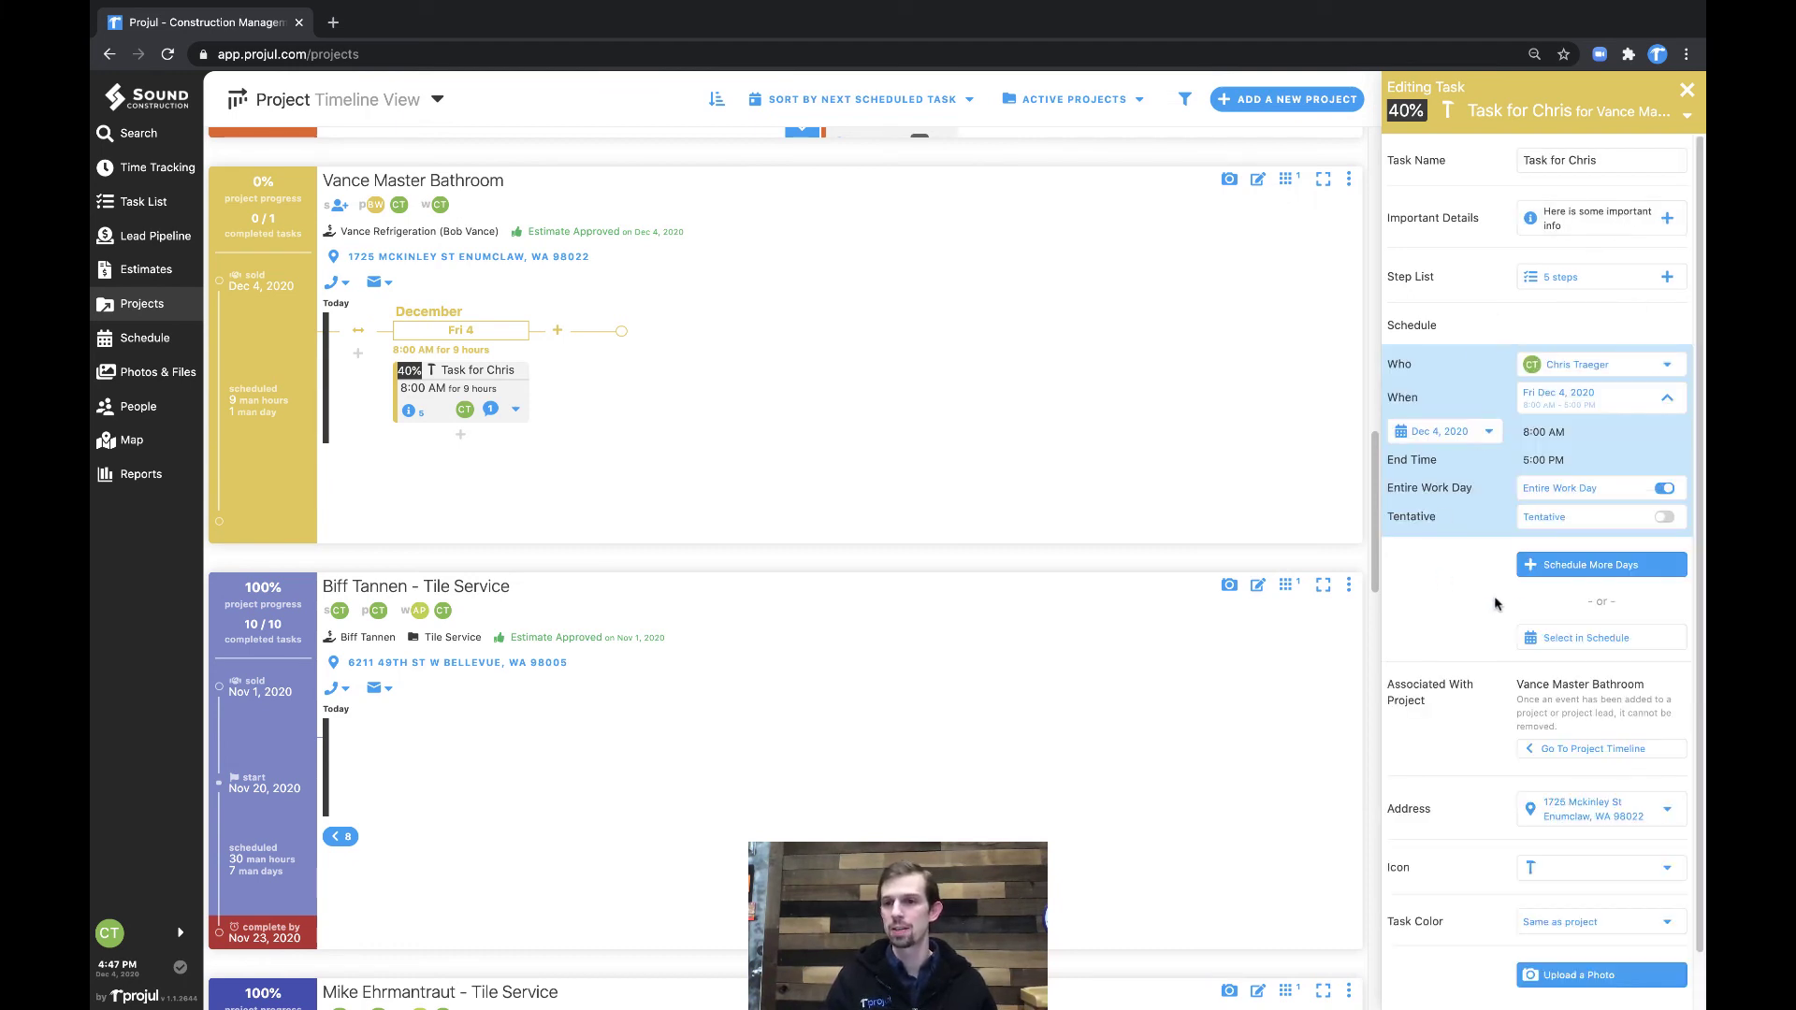
click(1603, 573)
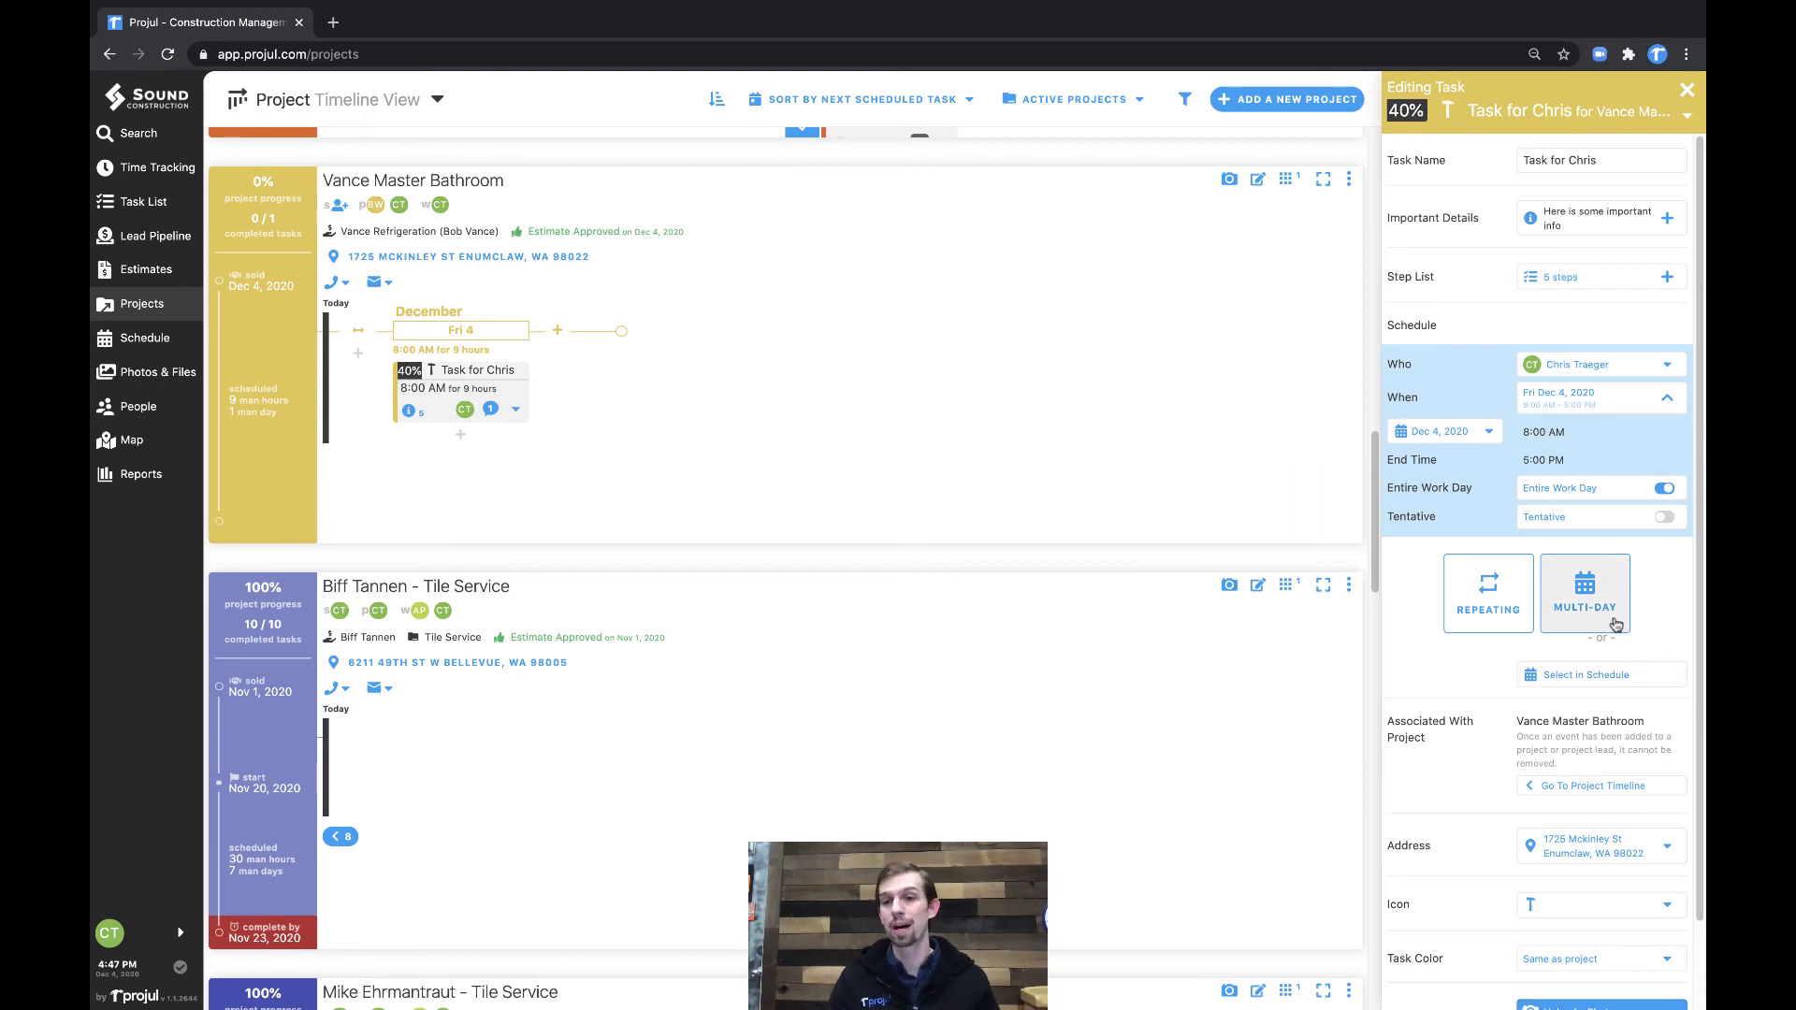
click(1632, 287)
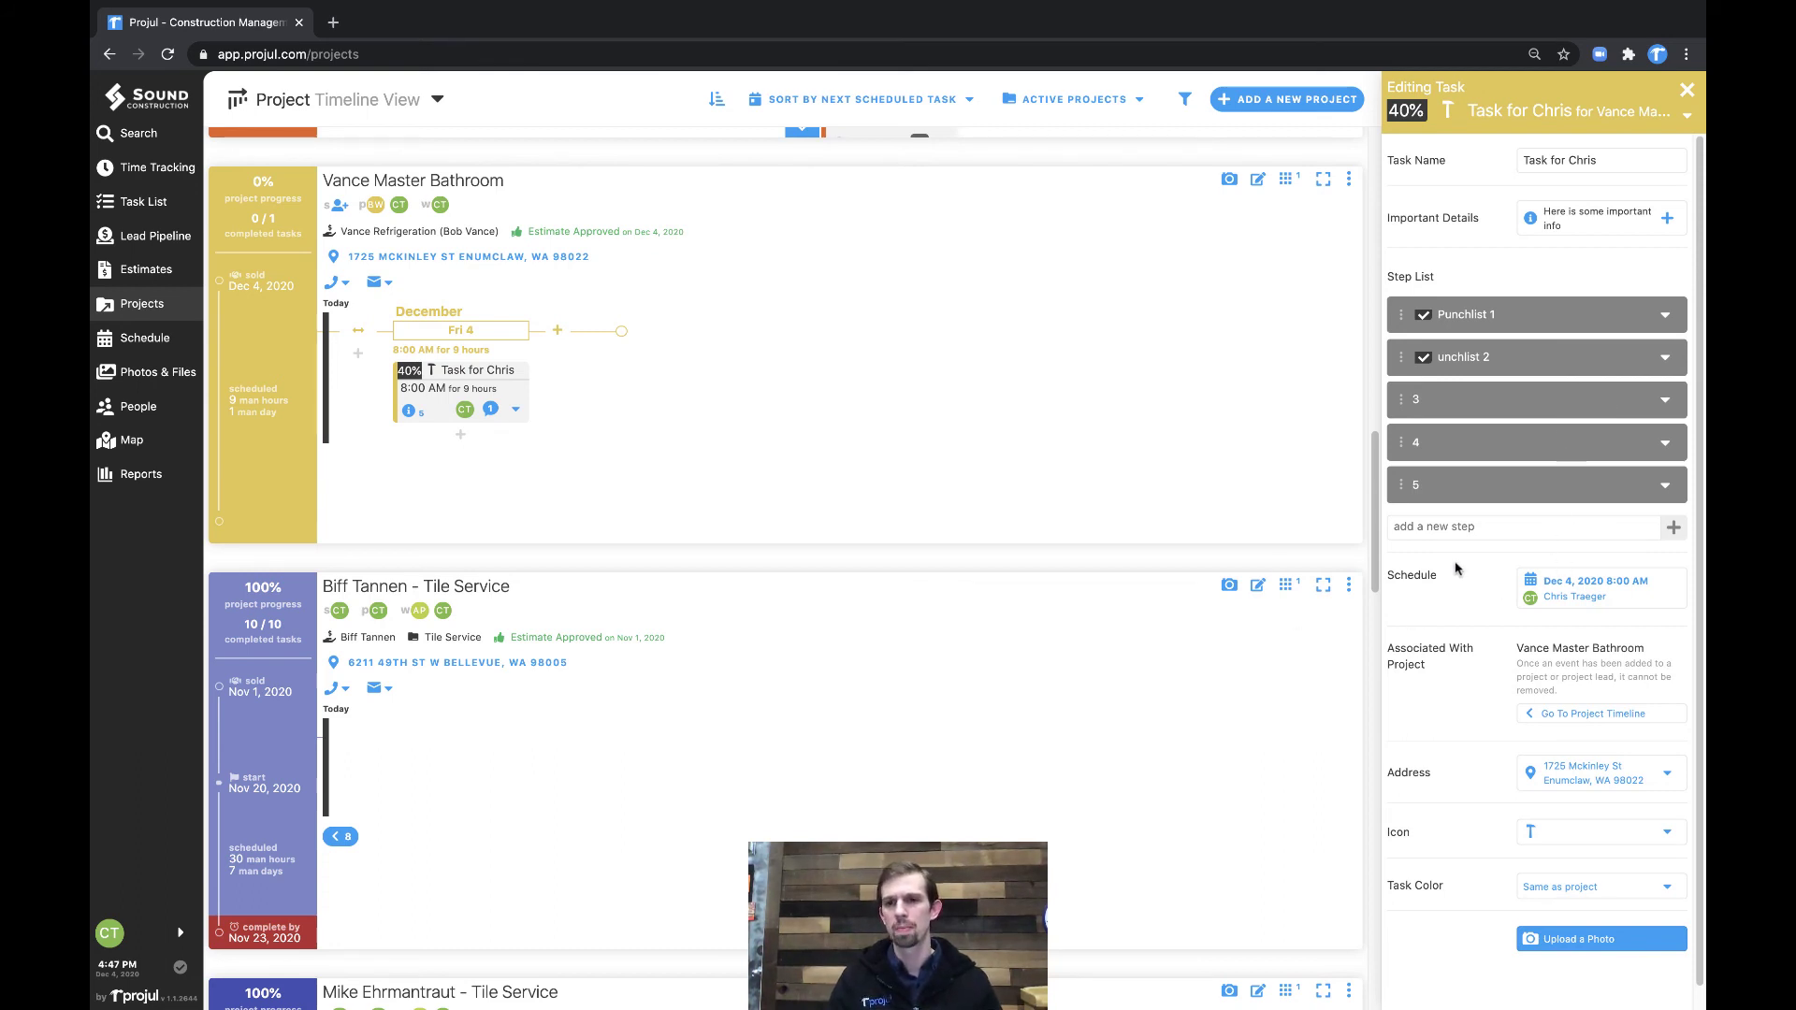
click(1593, 604)
click(1597, 609)
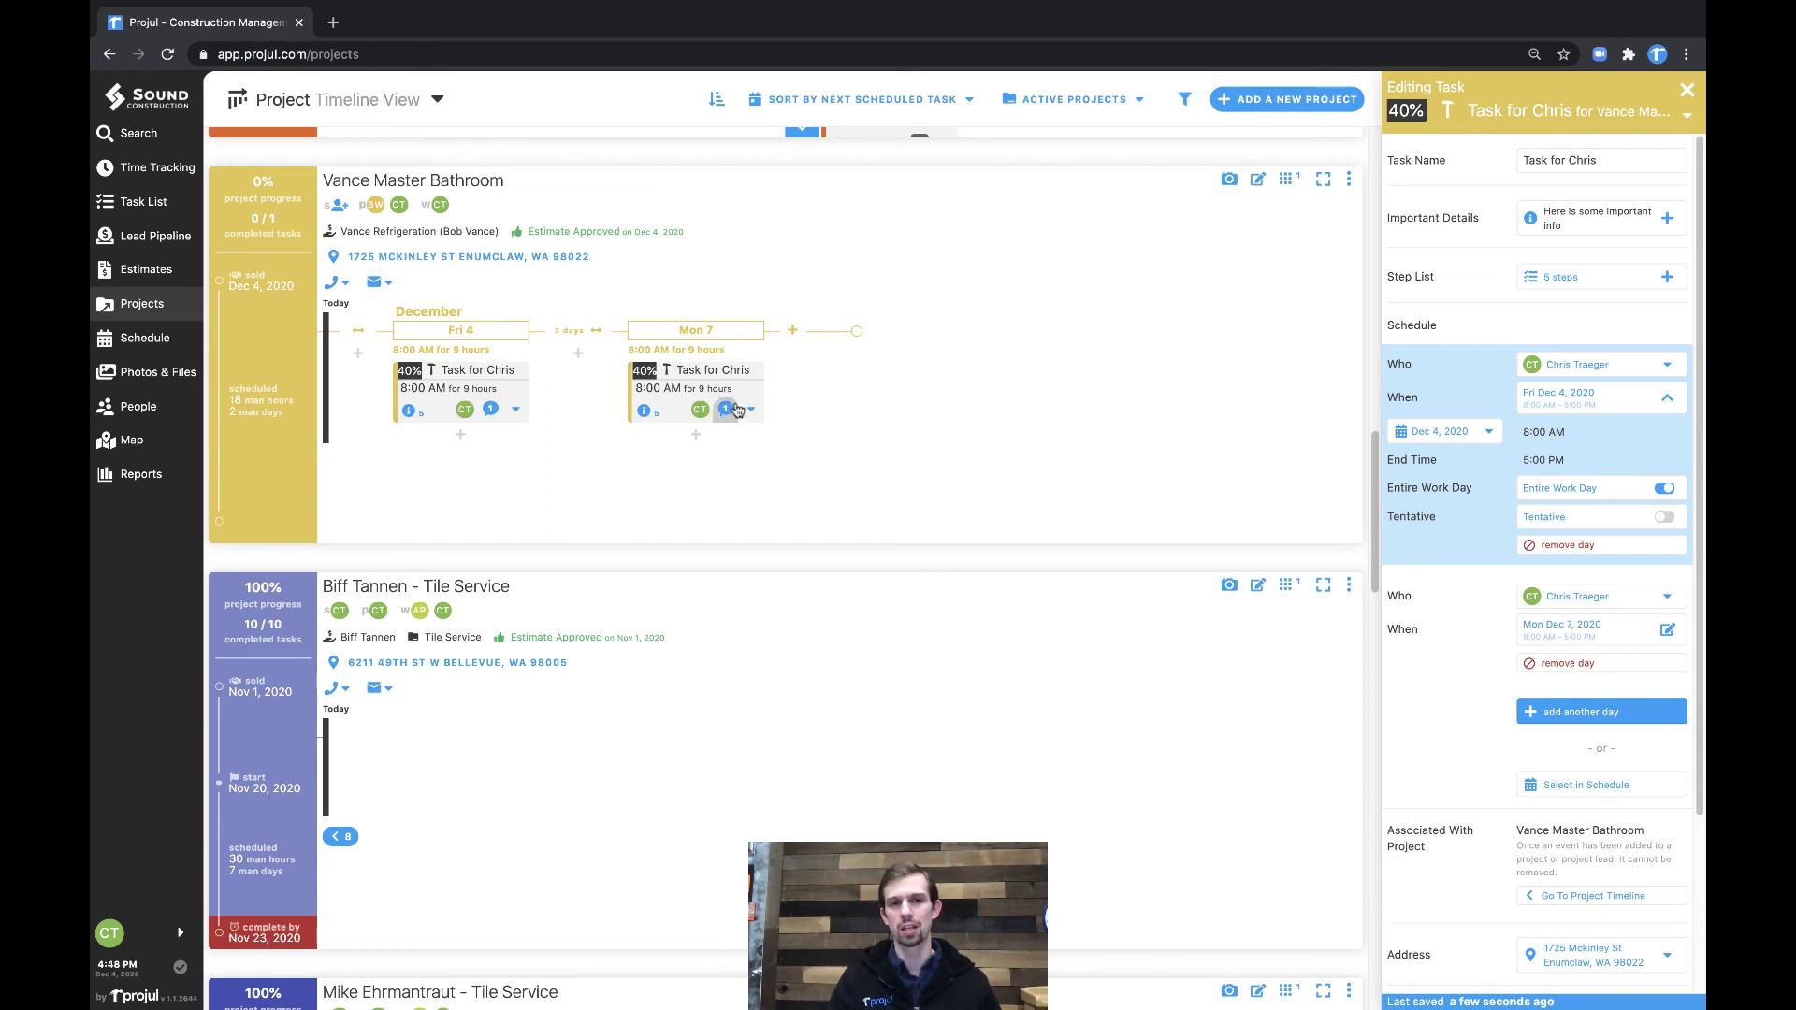
Step: Add Tue Dec 8, Wed Dec 9 and Thu Dec 10 as extra scheduled days
click(1600, 716)
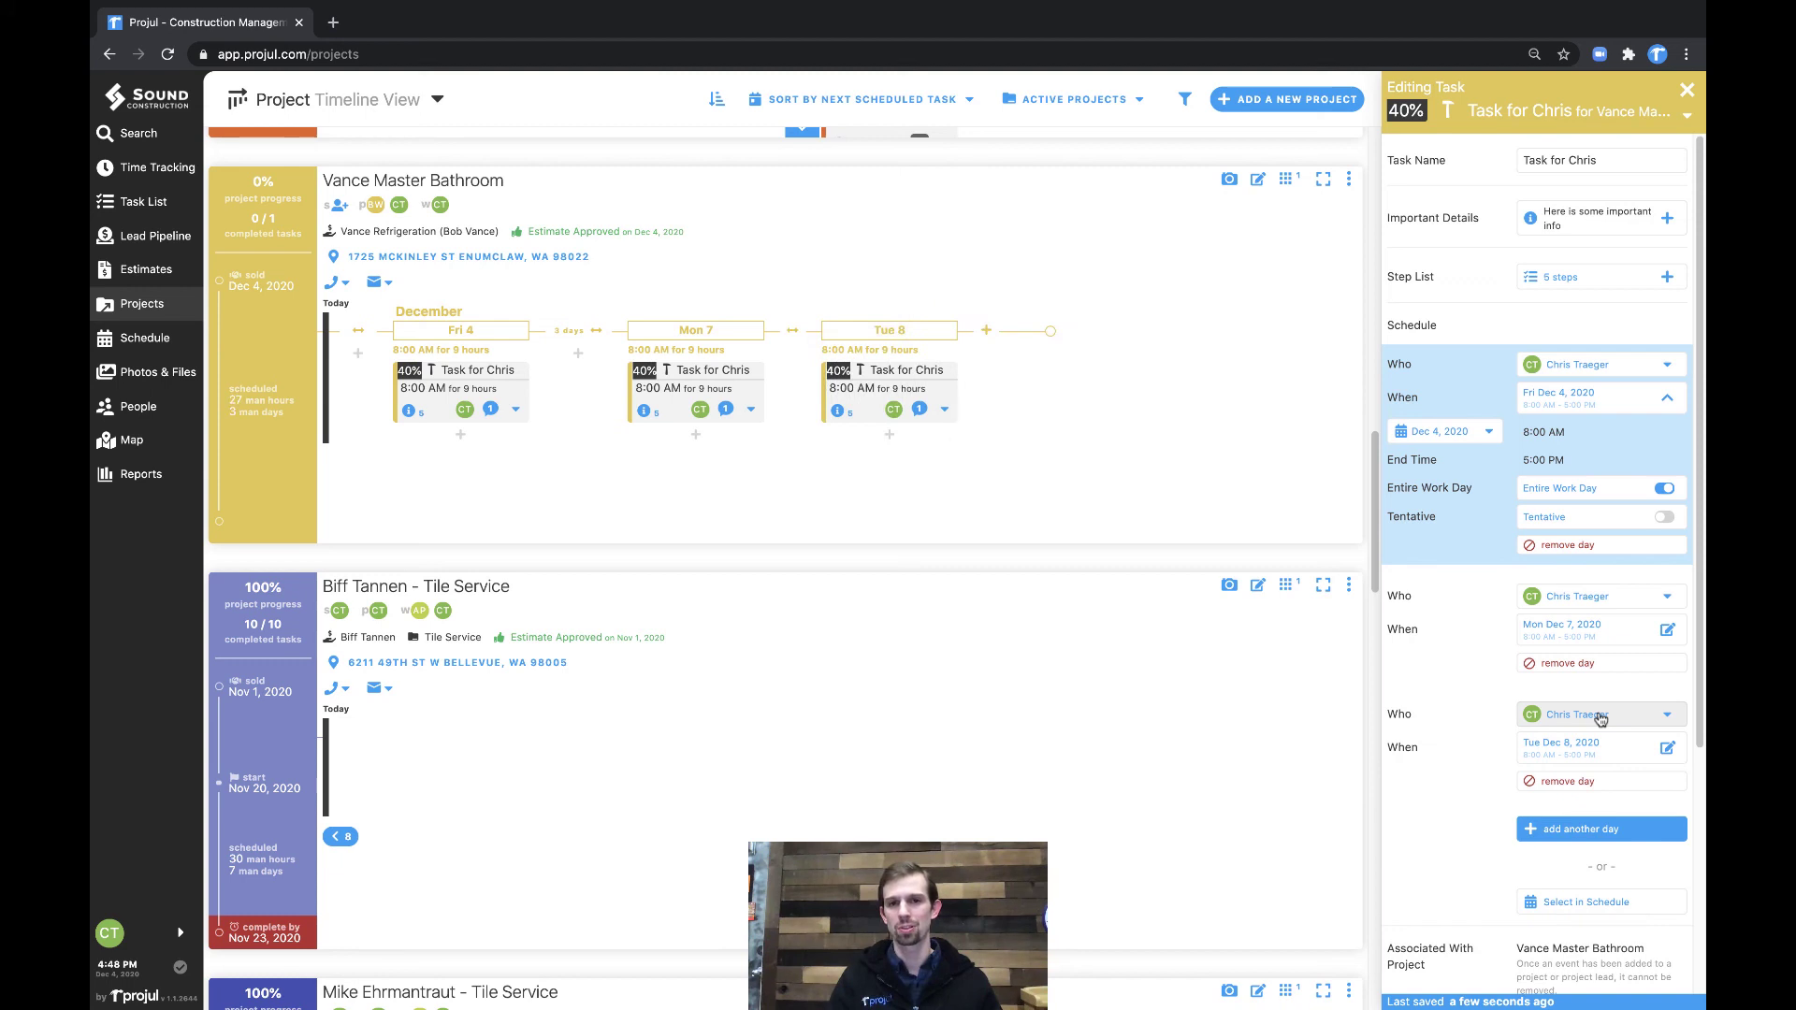
click(1600, 716)
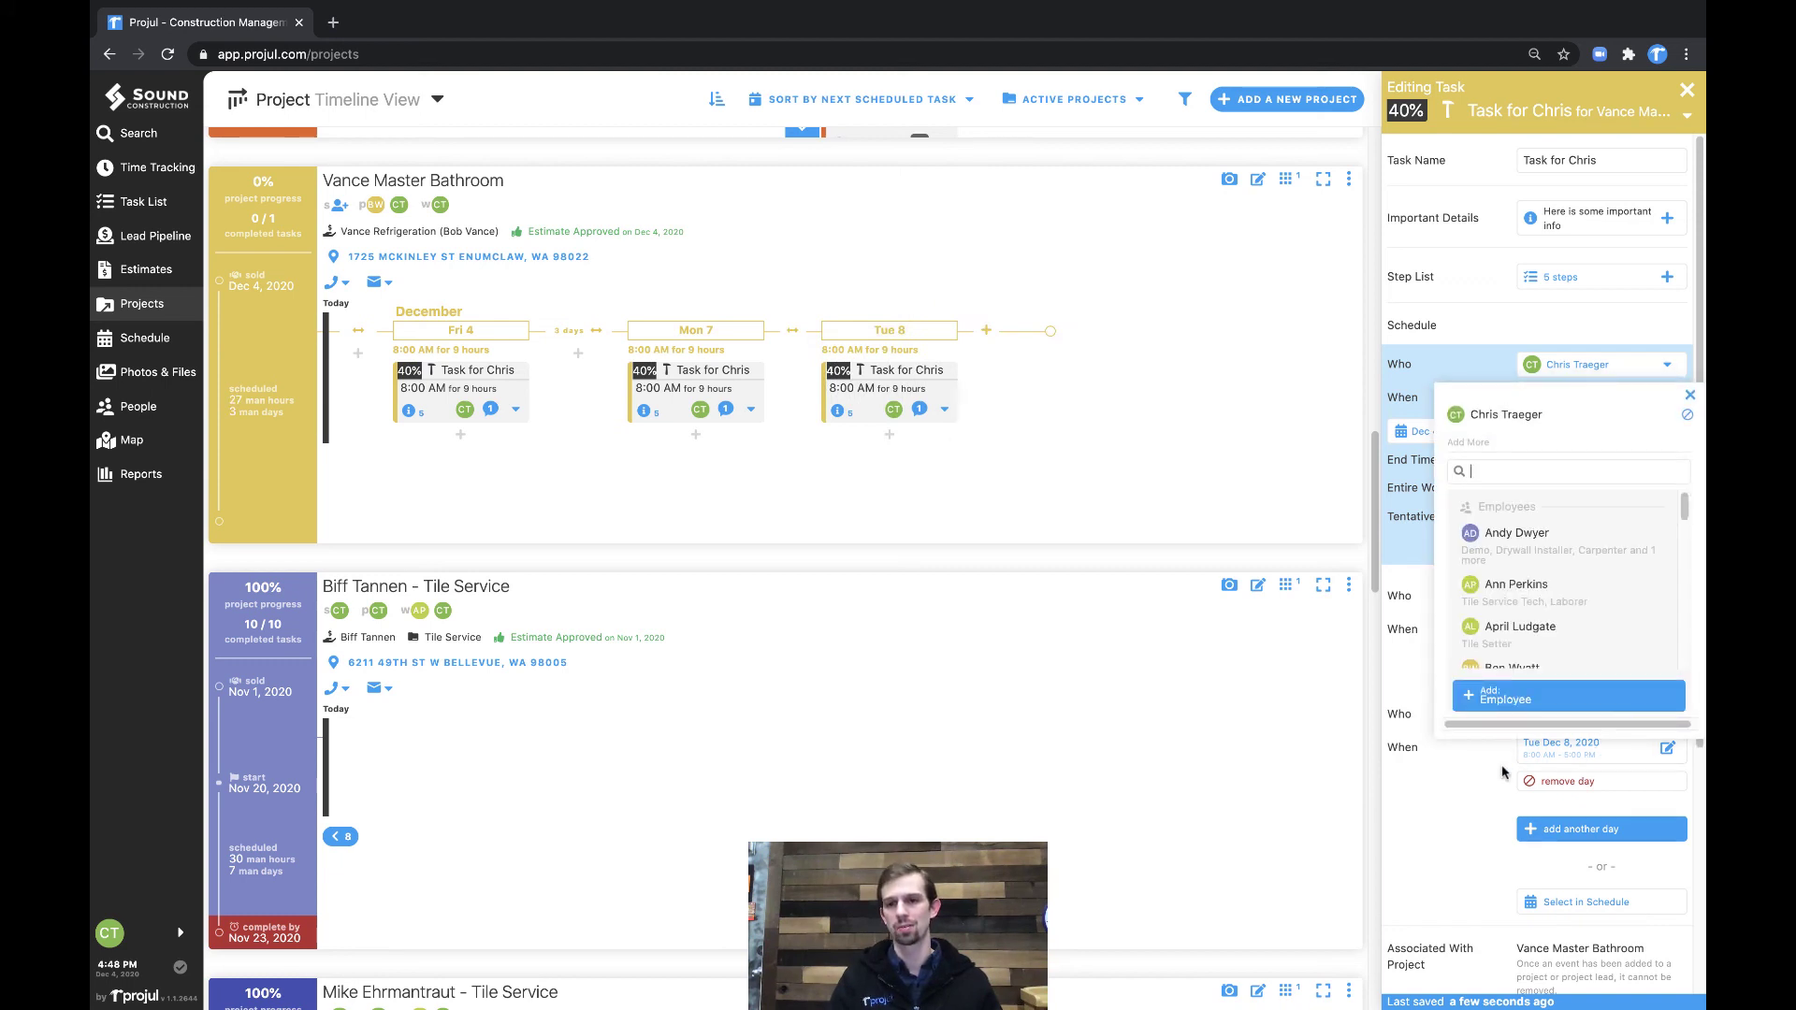
click(1535, 736)
click(1550, 827)
click(1569, 947)
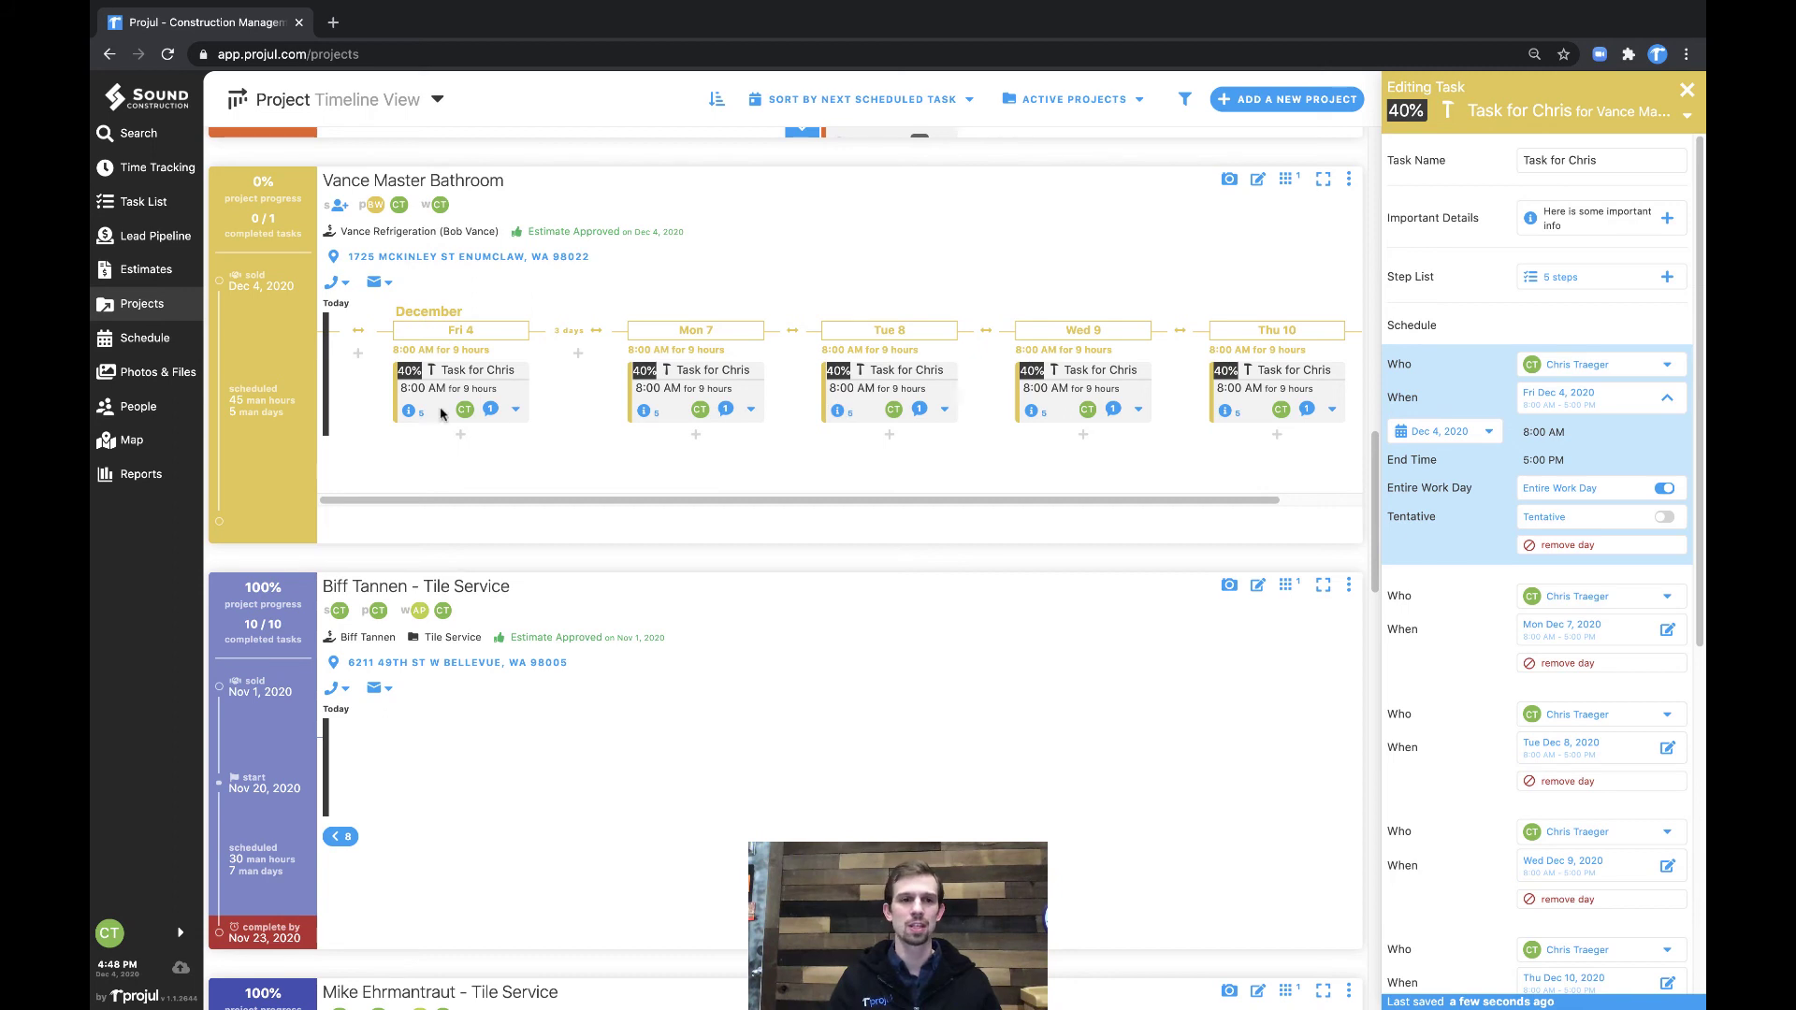
Step: In the task's details checklist, switch steps 3 and 4 from TO DO to DONE
click(410, 411)
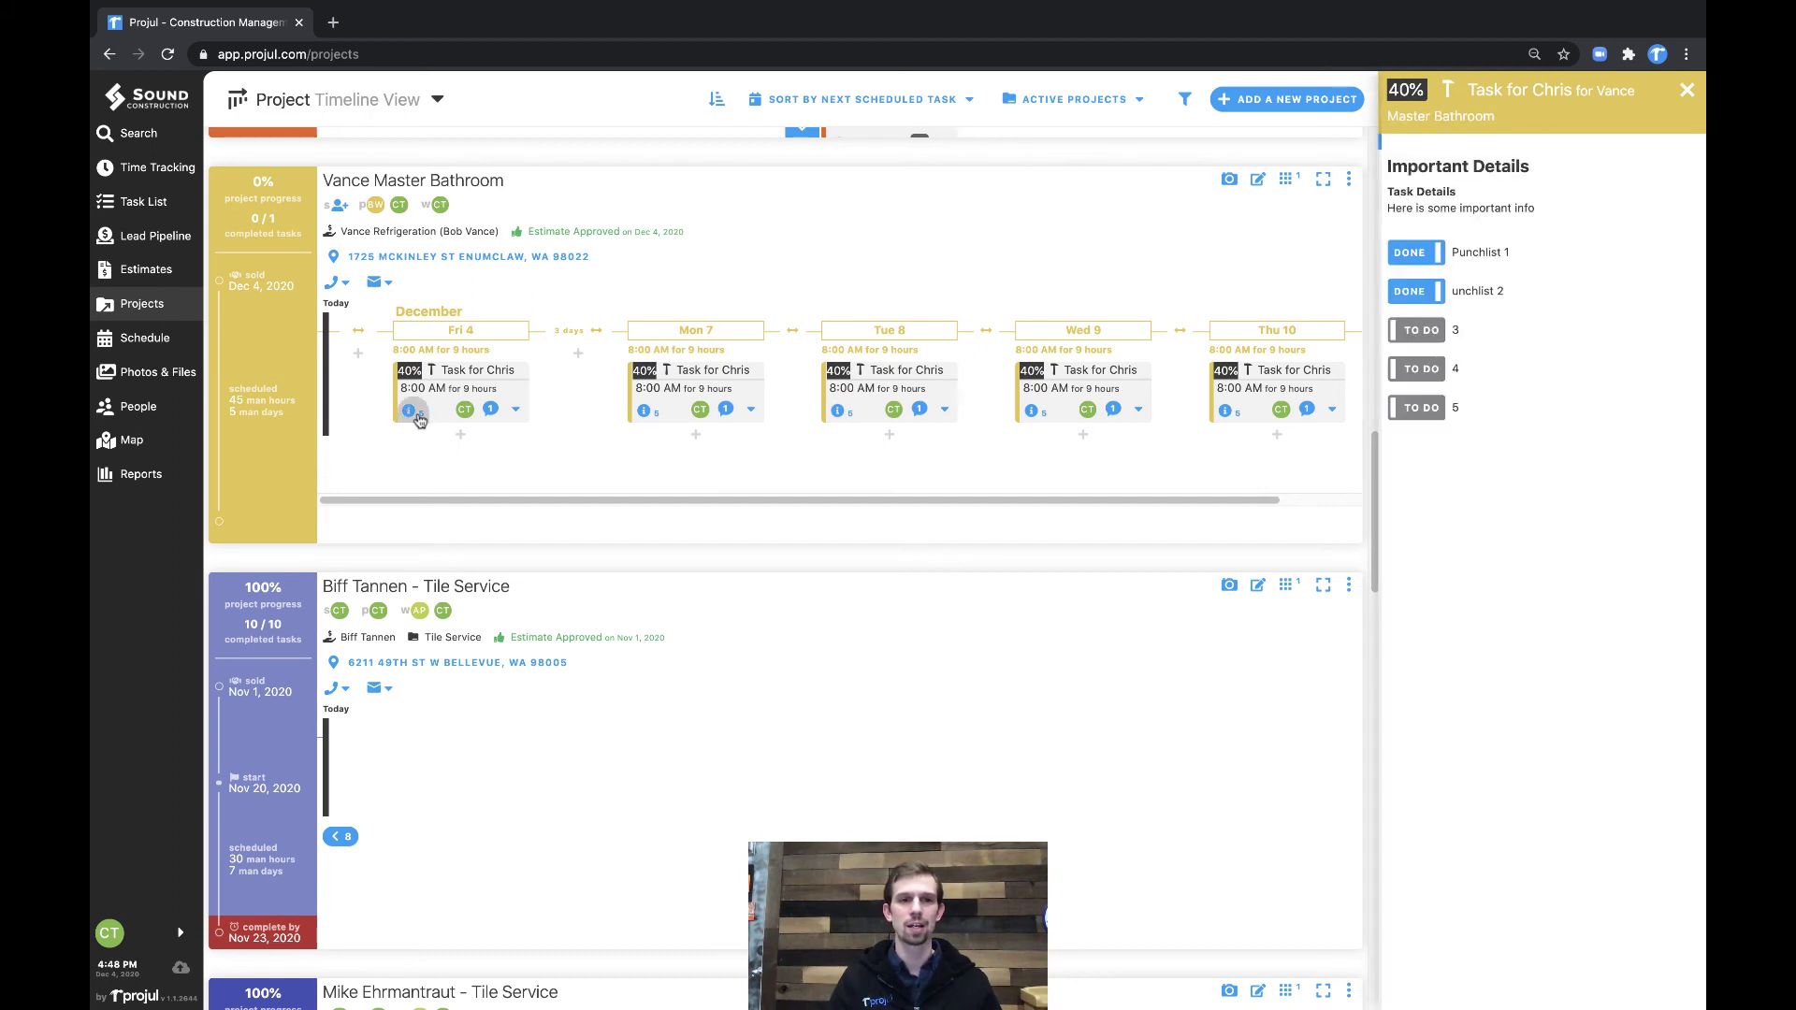
click(1429, 335)
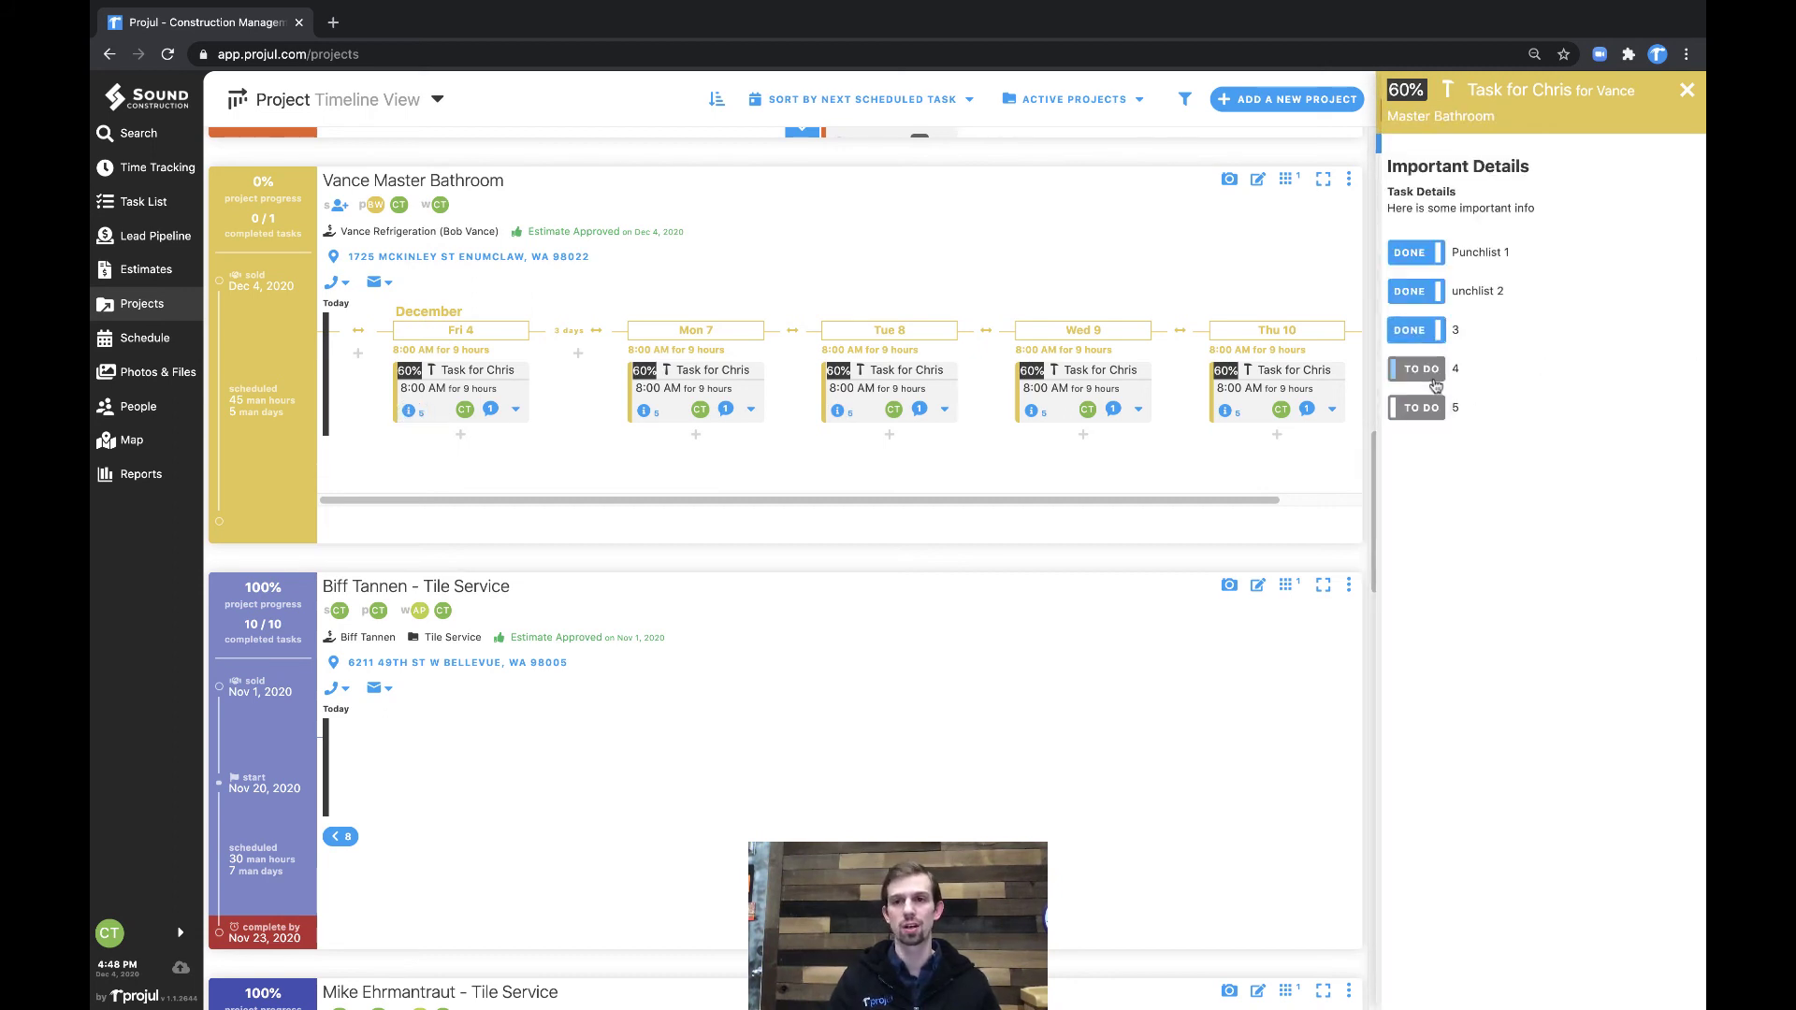
click(1432, 374)
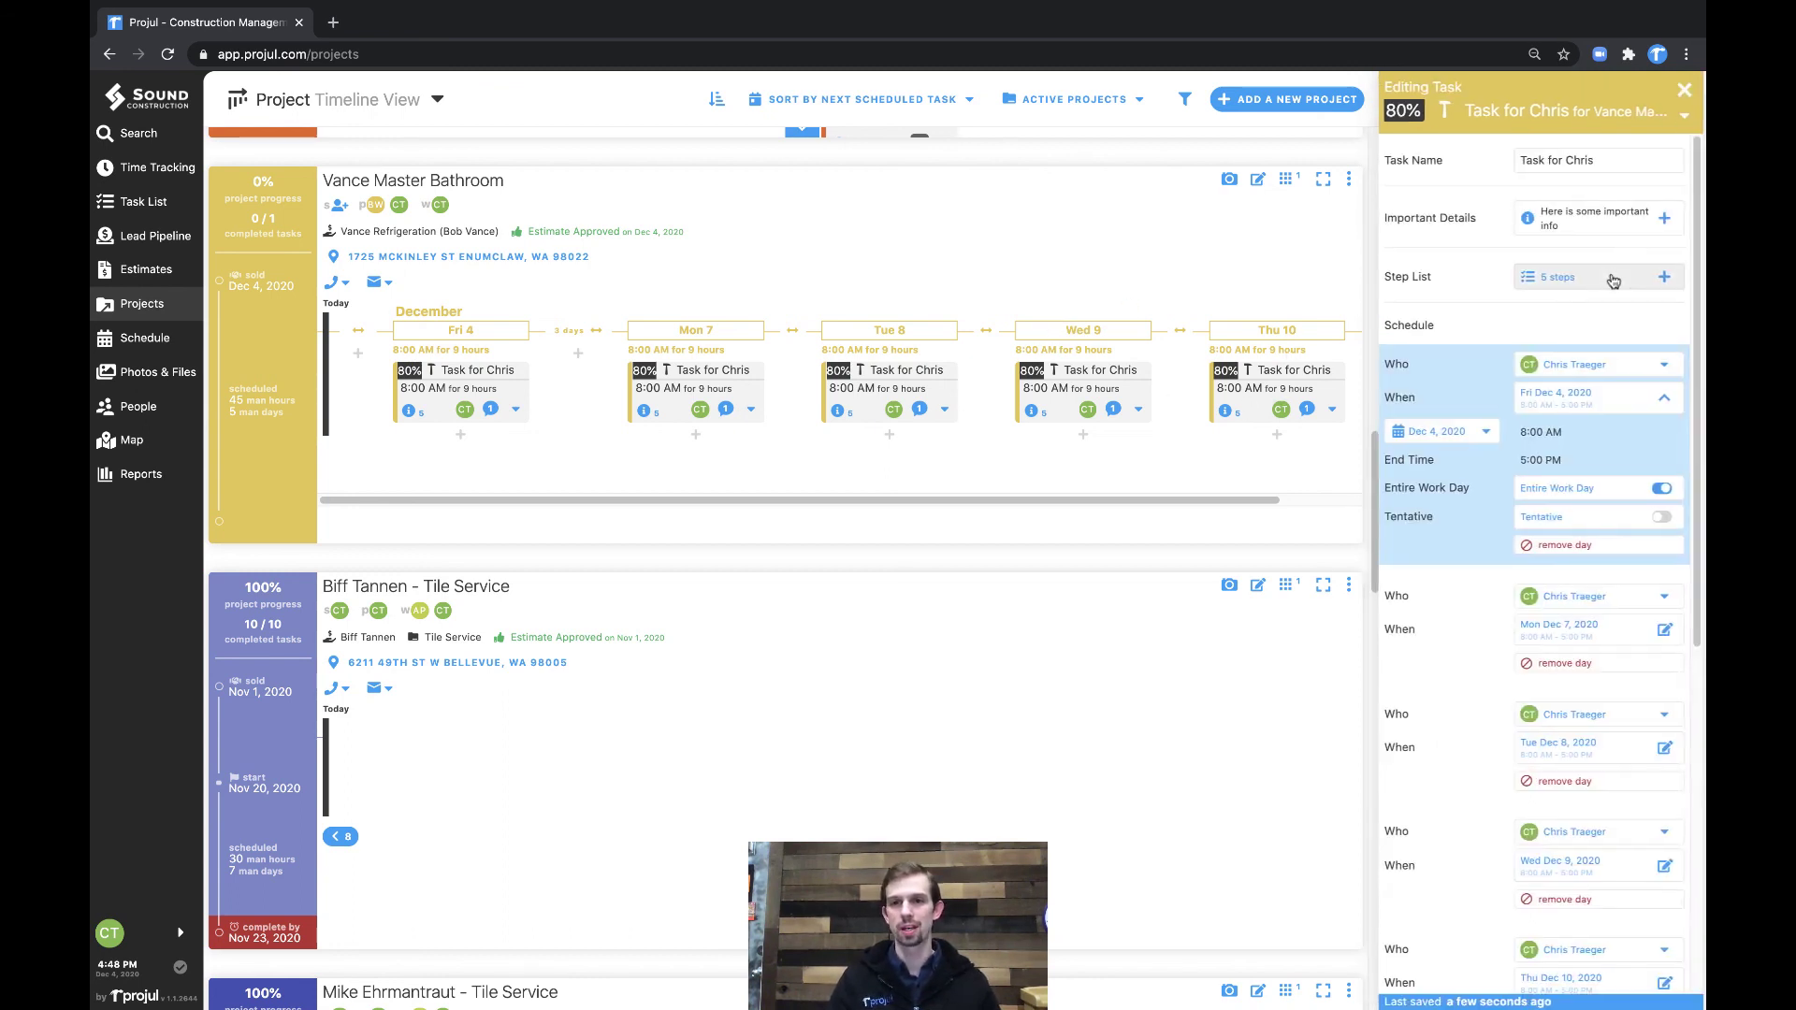
Step: Append new steps named 6, 7 and 8 to Task for Chris's step list
click(1688, 103)
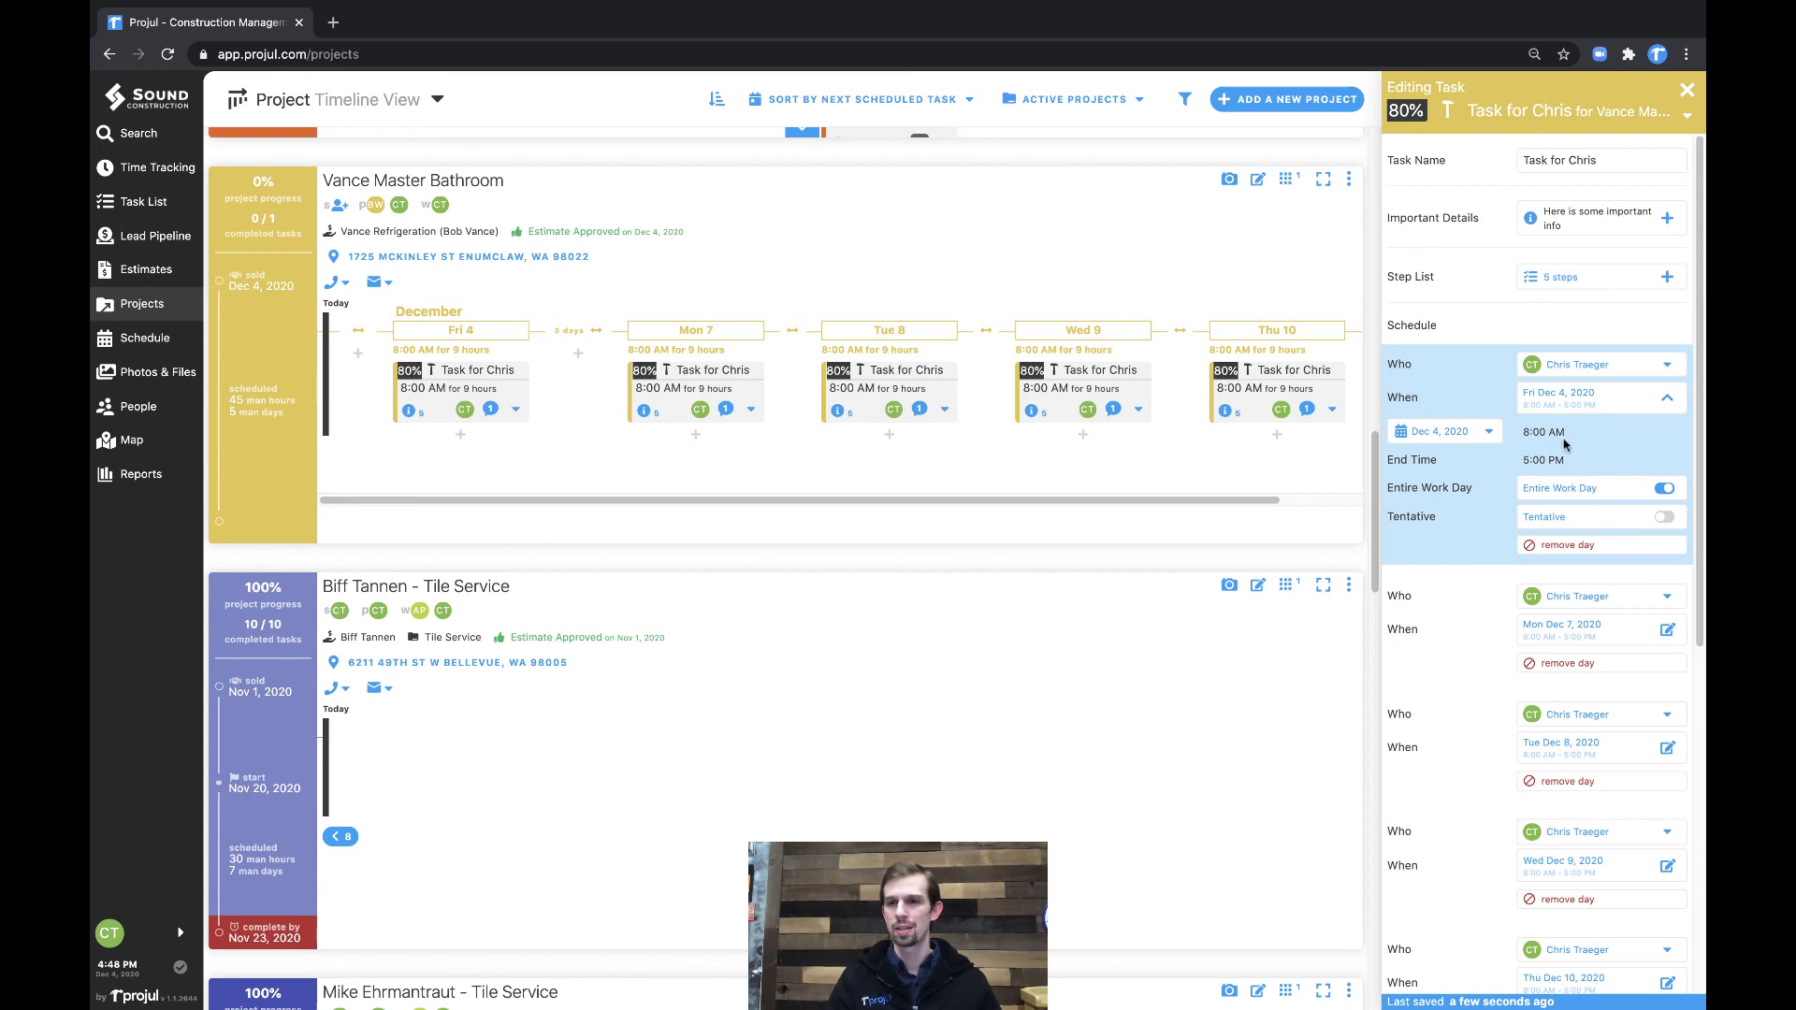
click(1591, 284)
click(1503, 524)
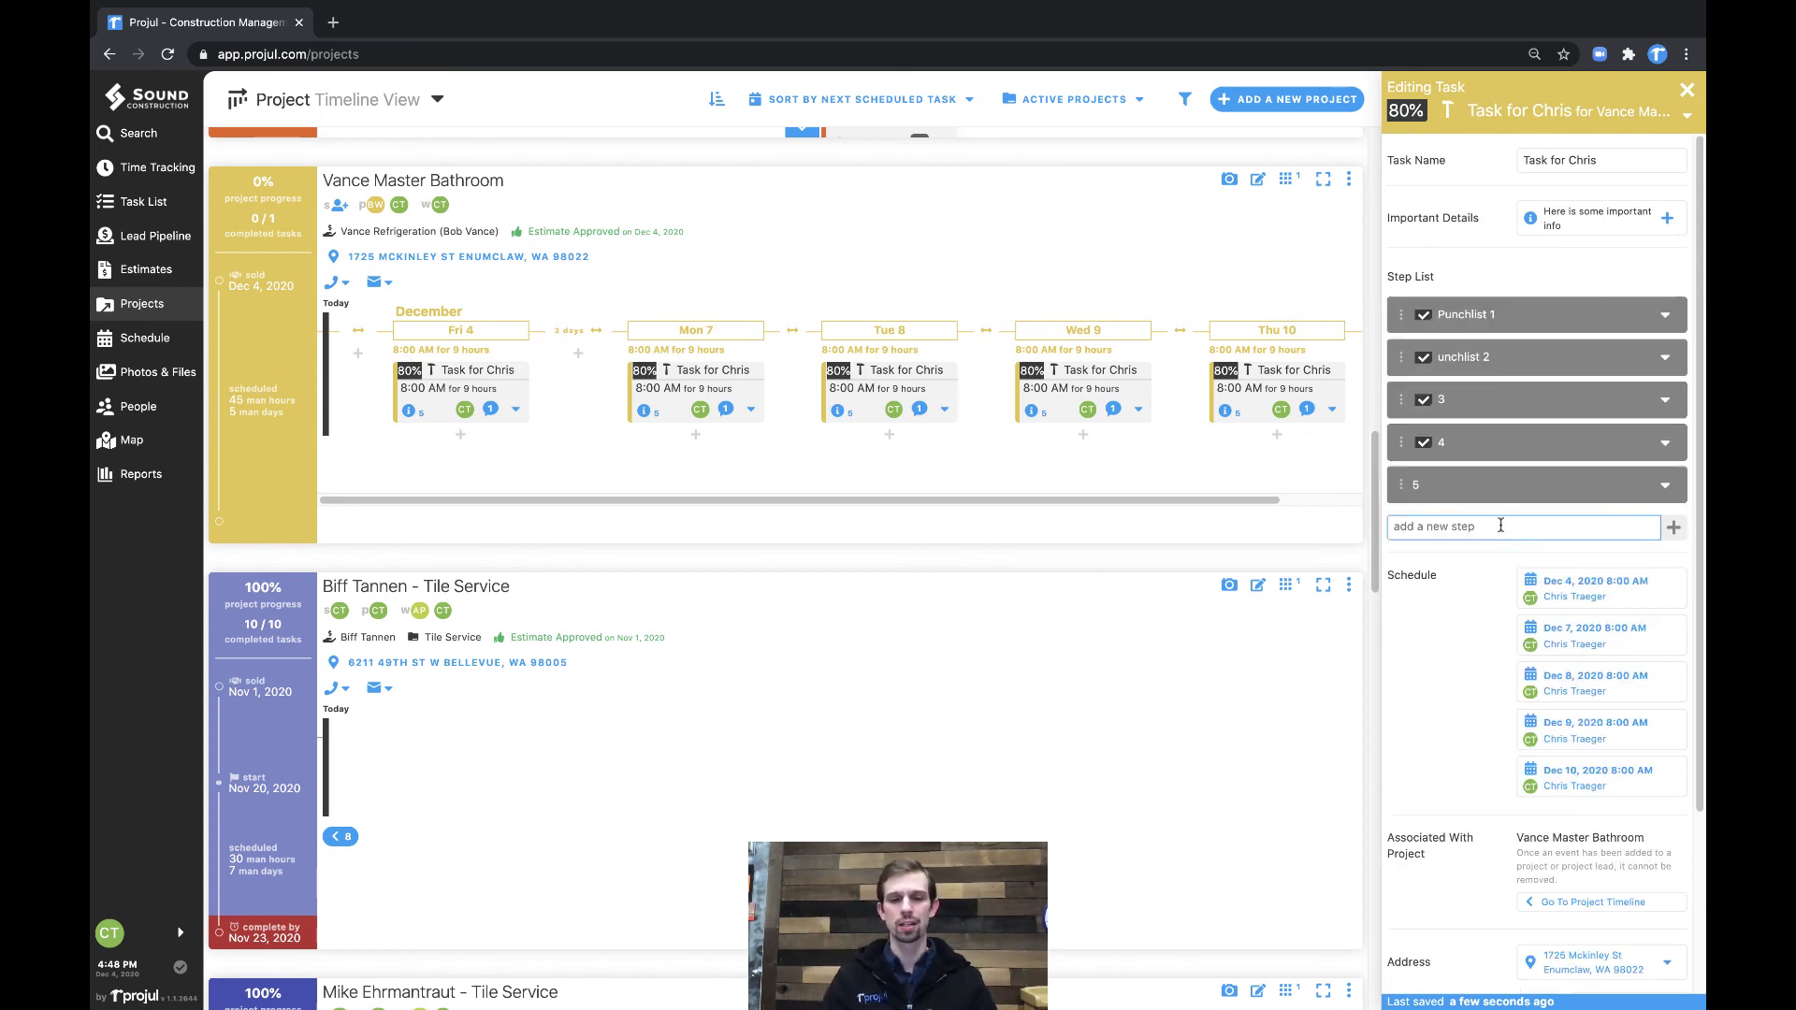
text(6)
key(Return)
text(7)
key(Return)
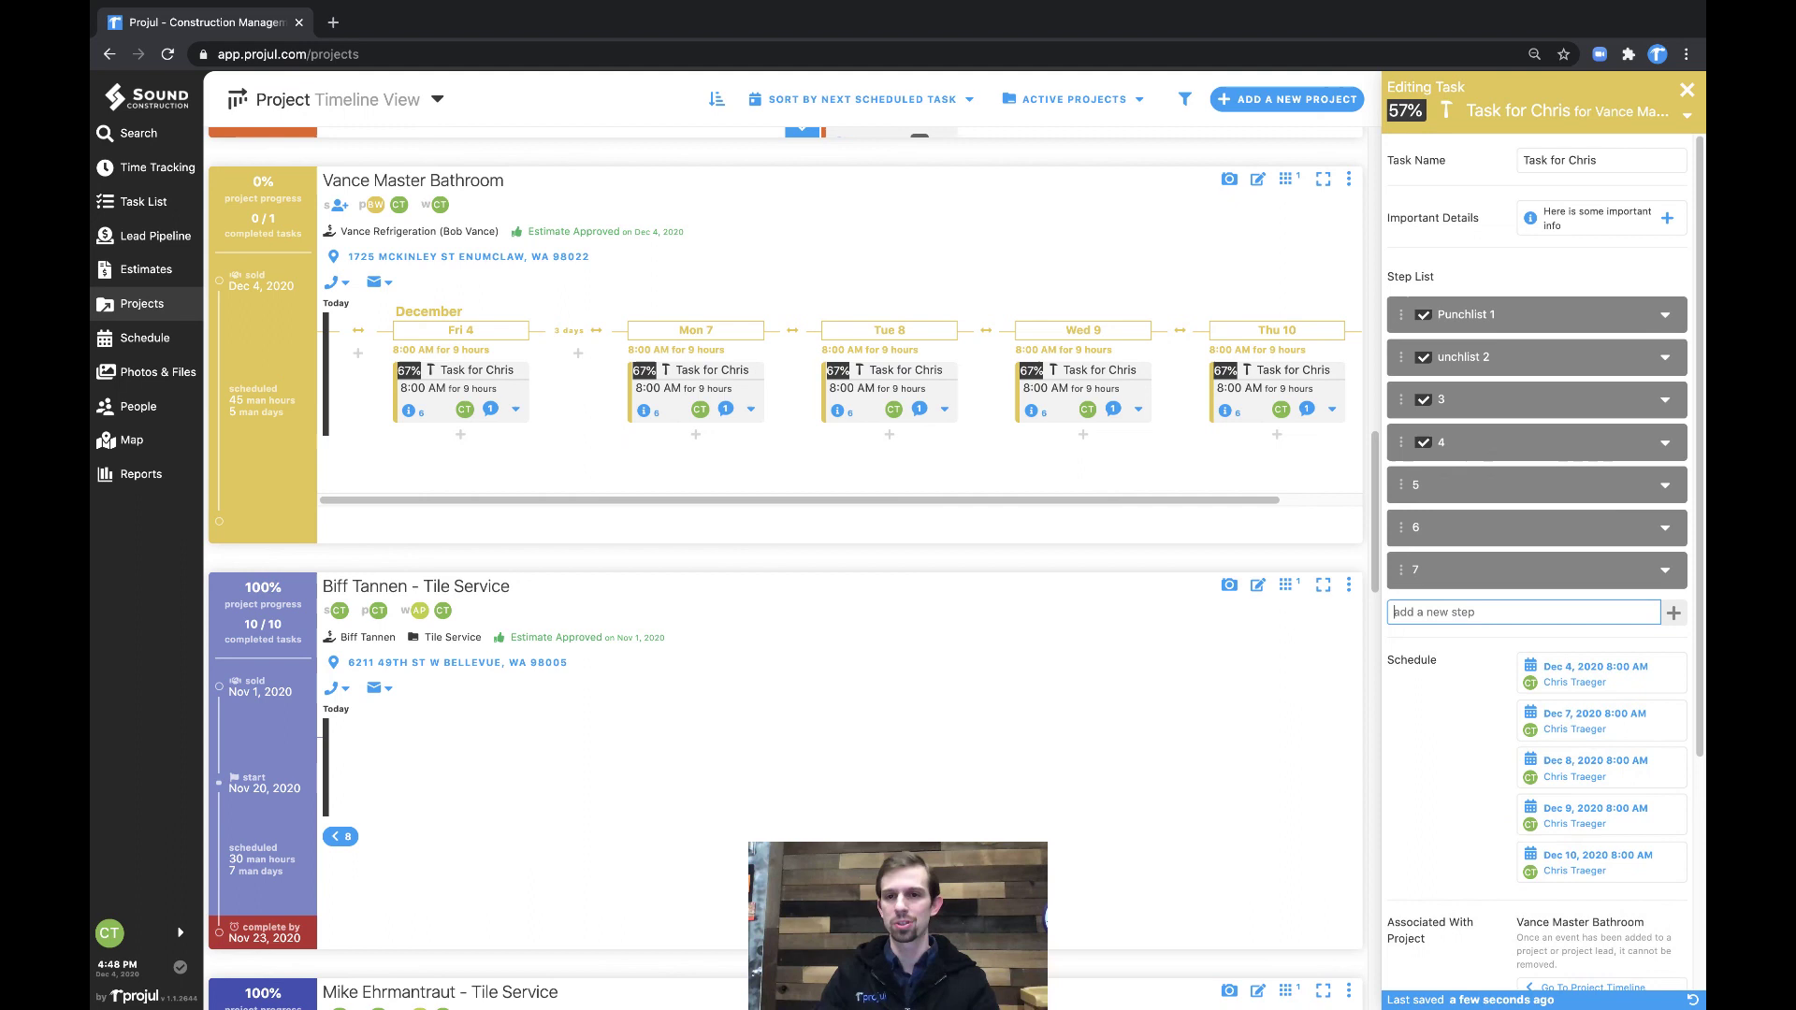
text(8)
key(Return)
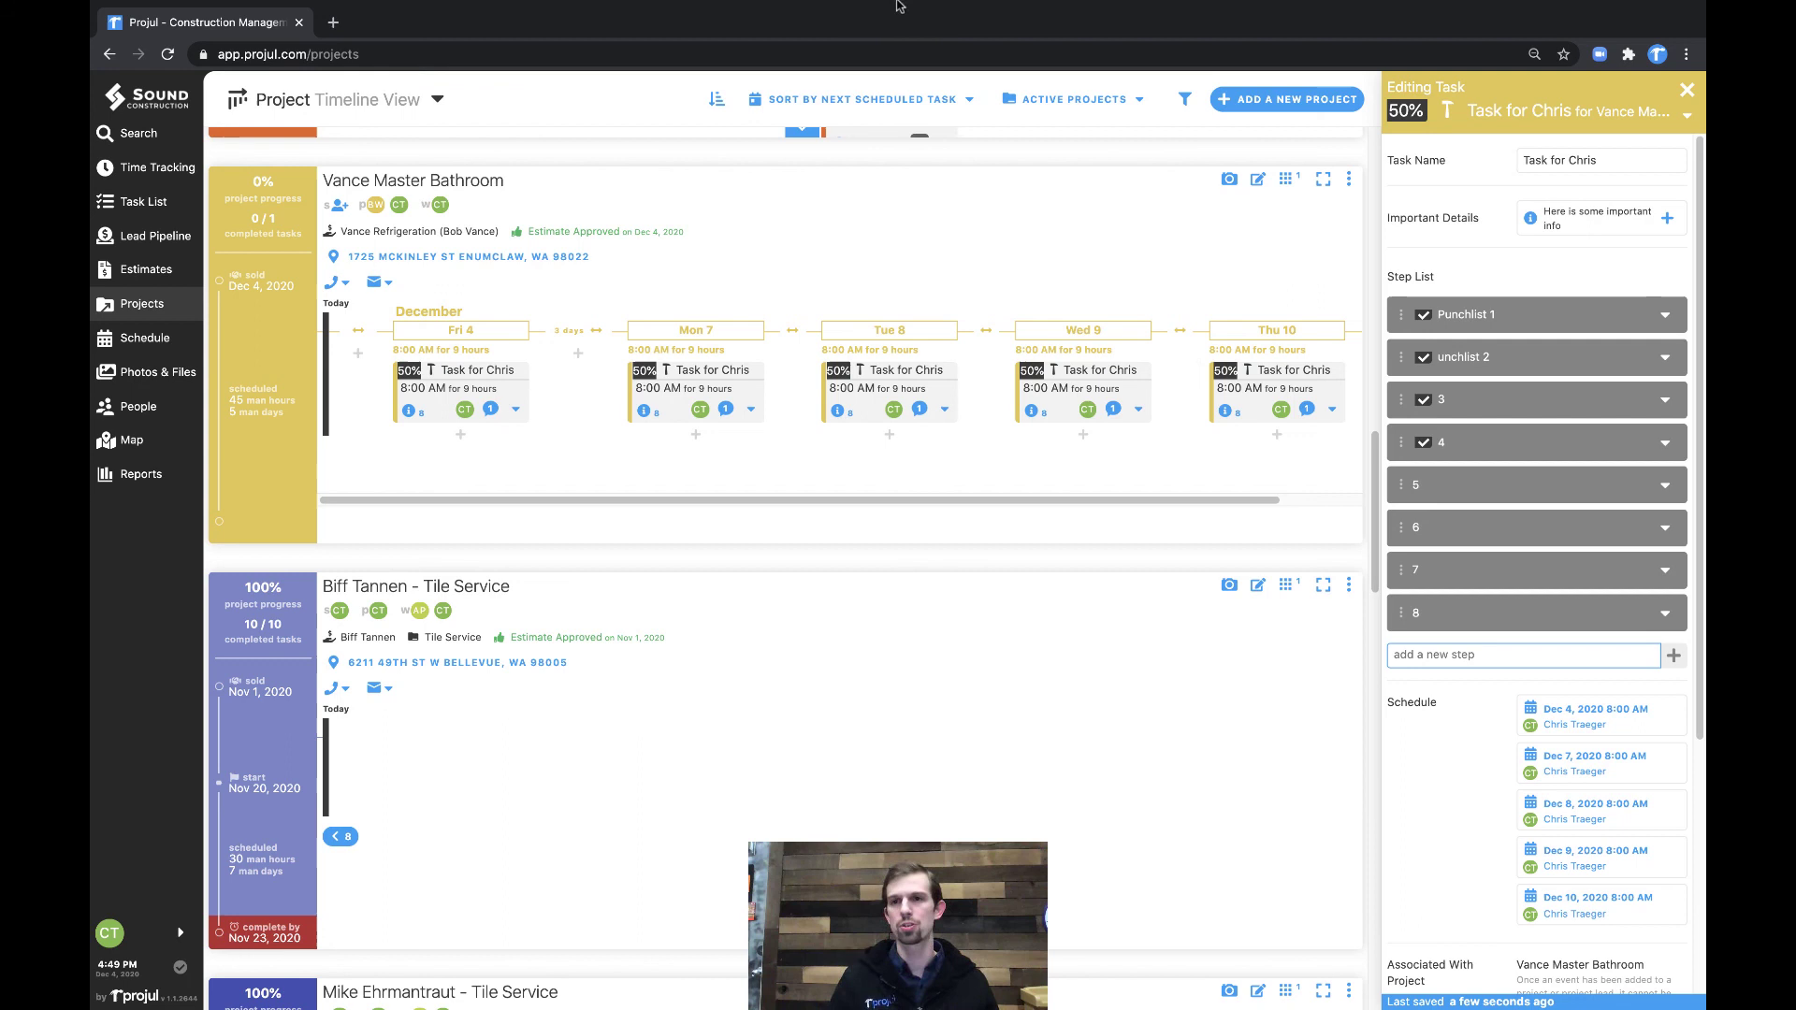
Step: Show today's Task List filtered to only my tasks
click(1687, 90)
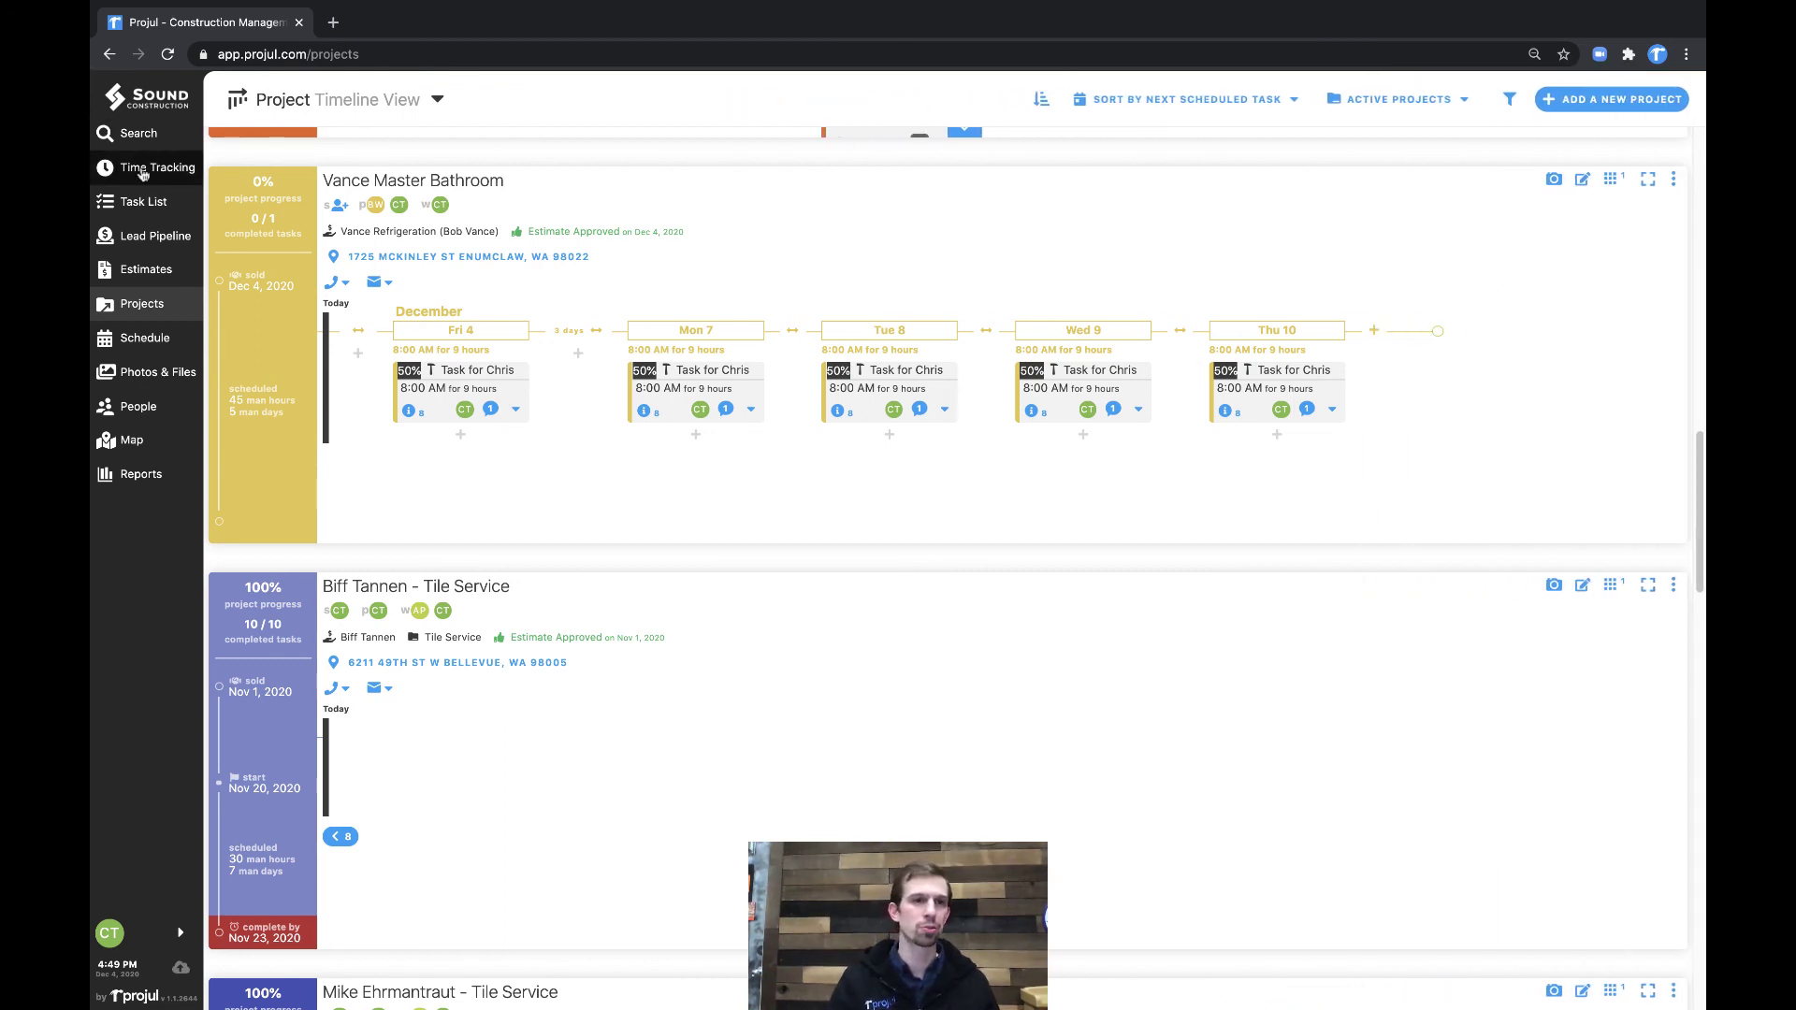
click(141, 201)
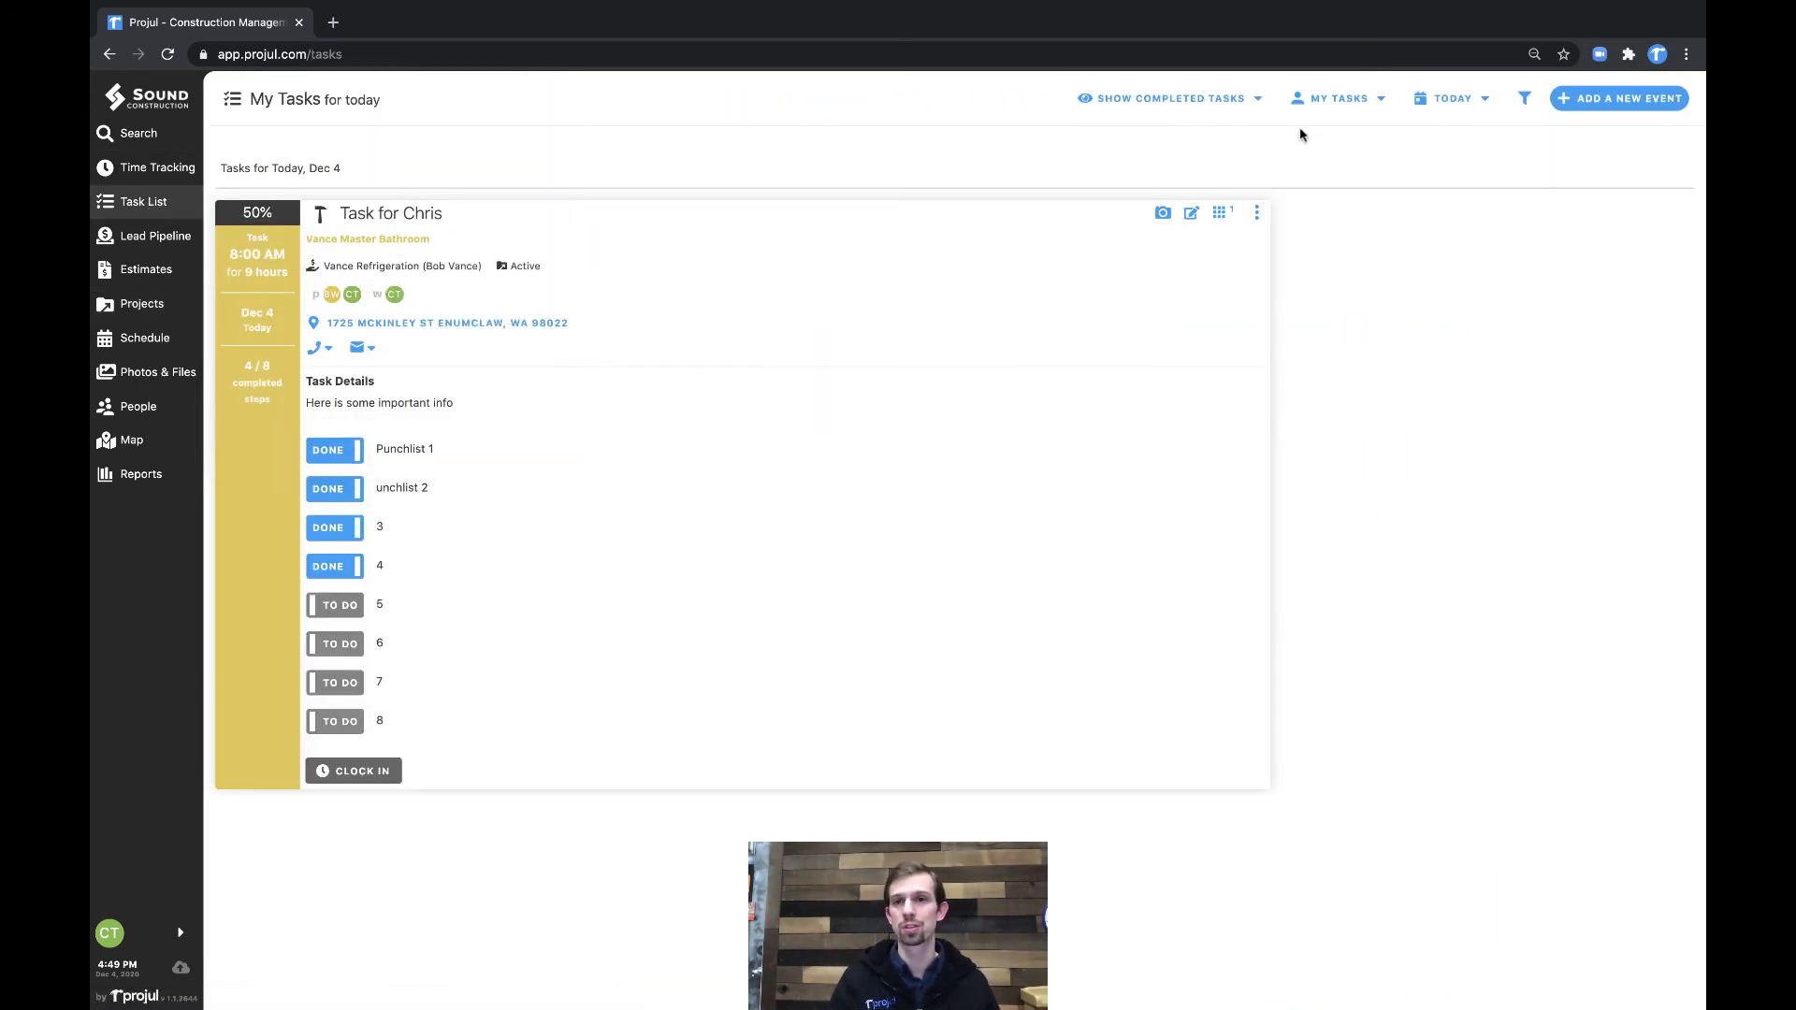
click(1339, 111)
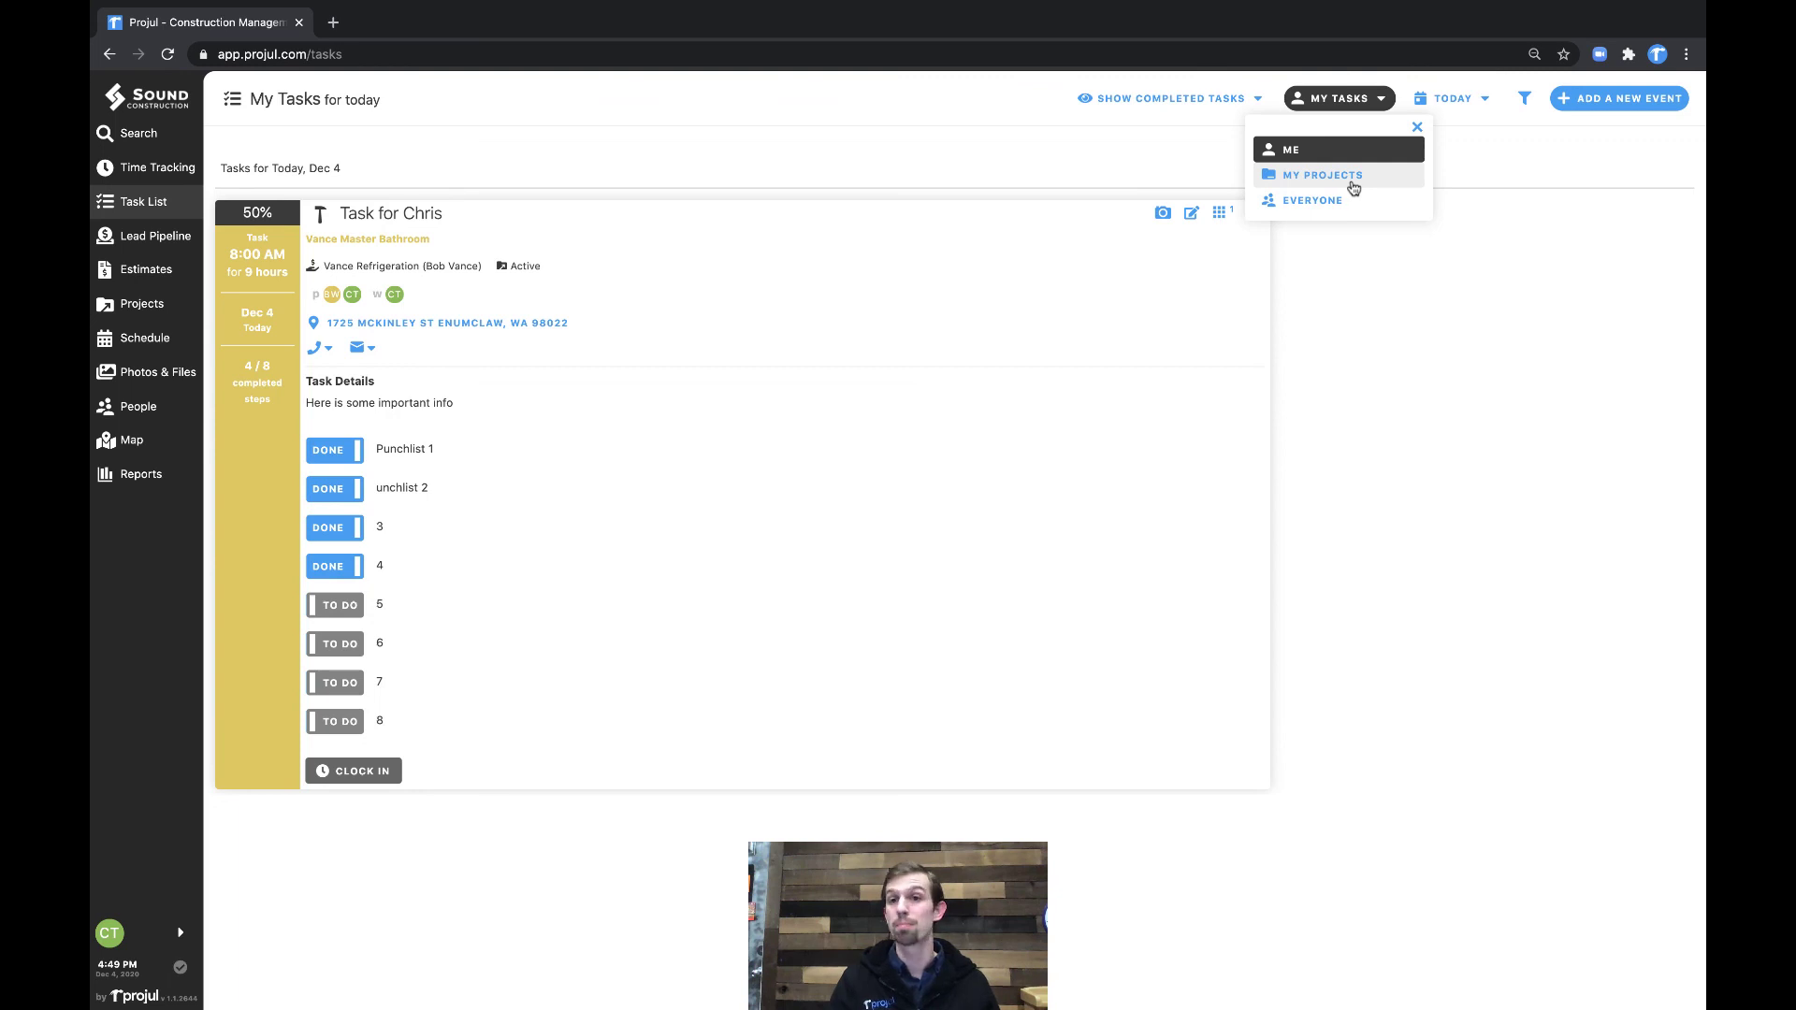
click(636, 221)
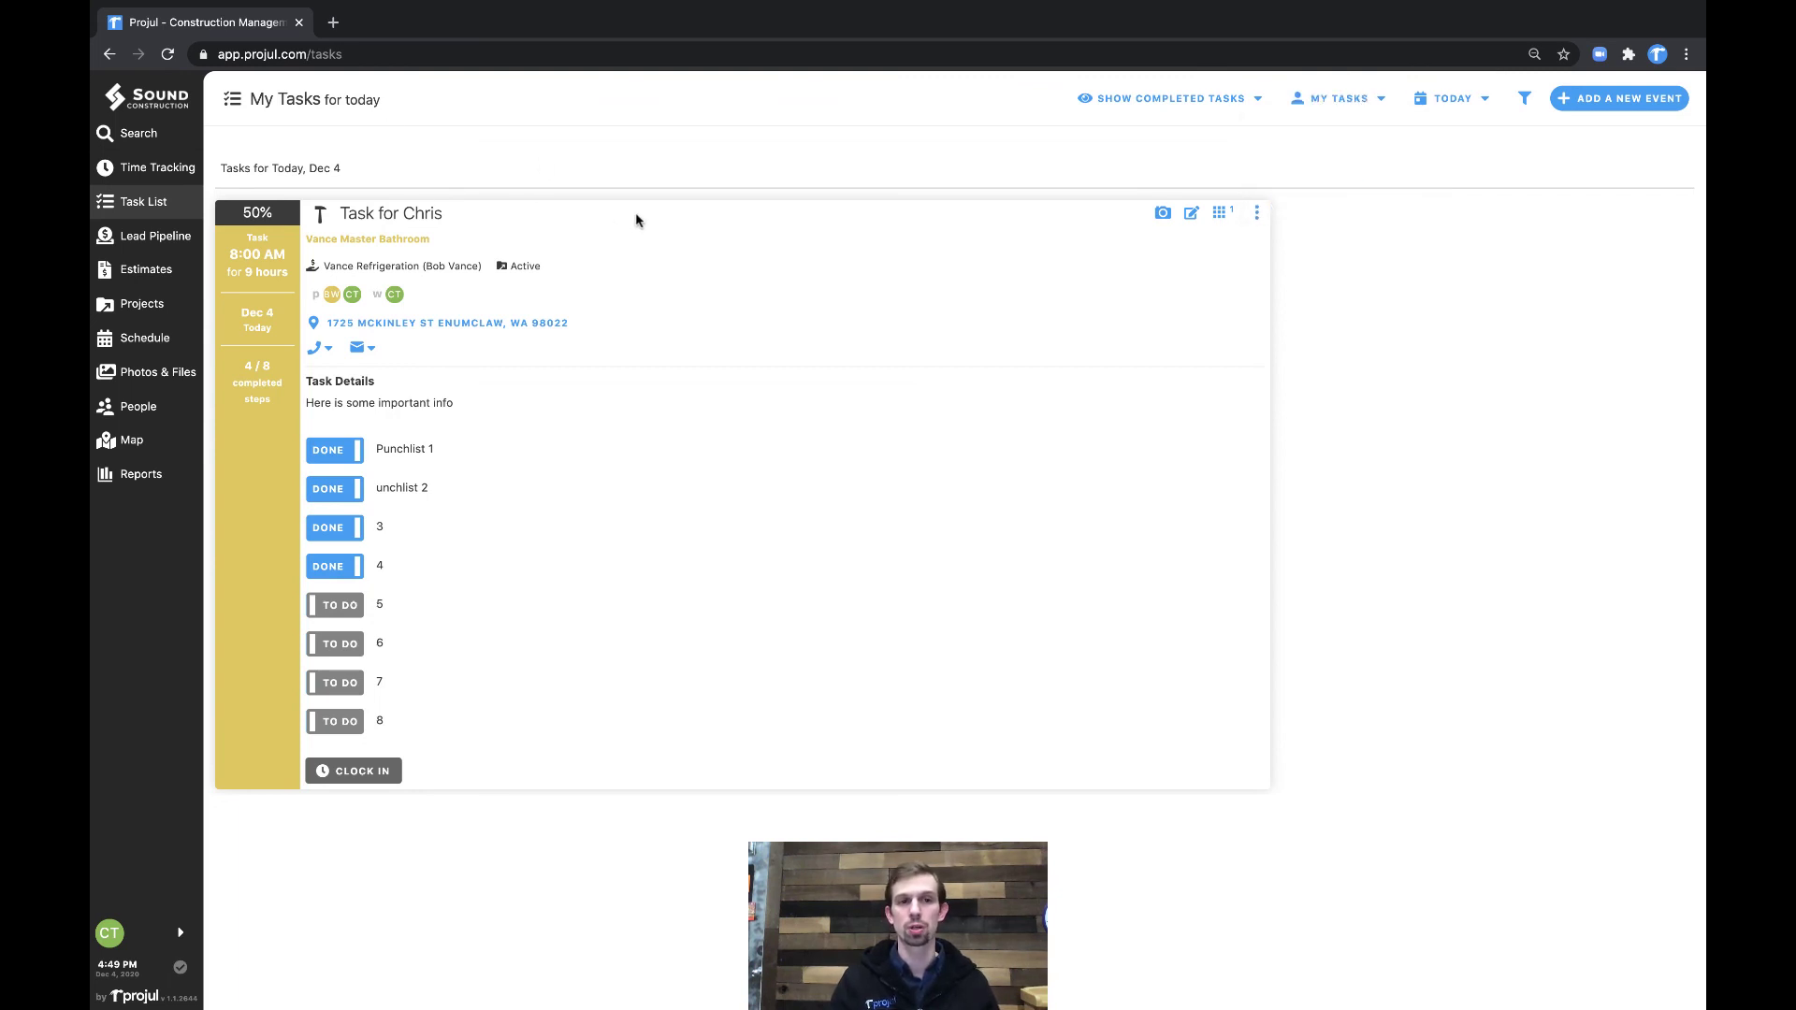
Step: Tick step 5 in Task for Chris's eight-step list
click(1198, 223)
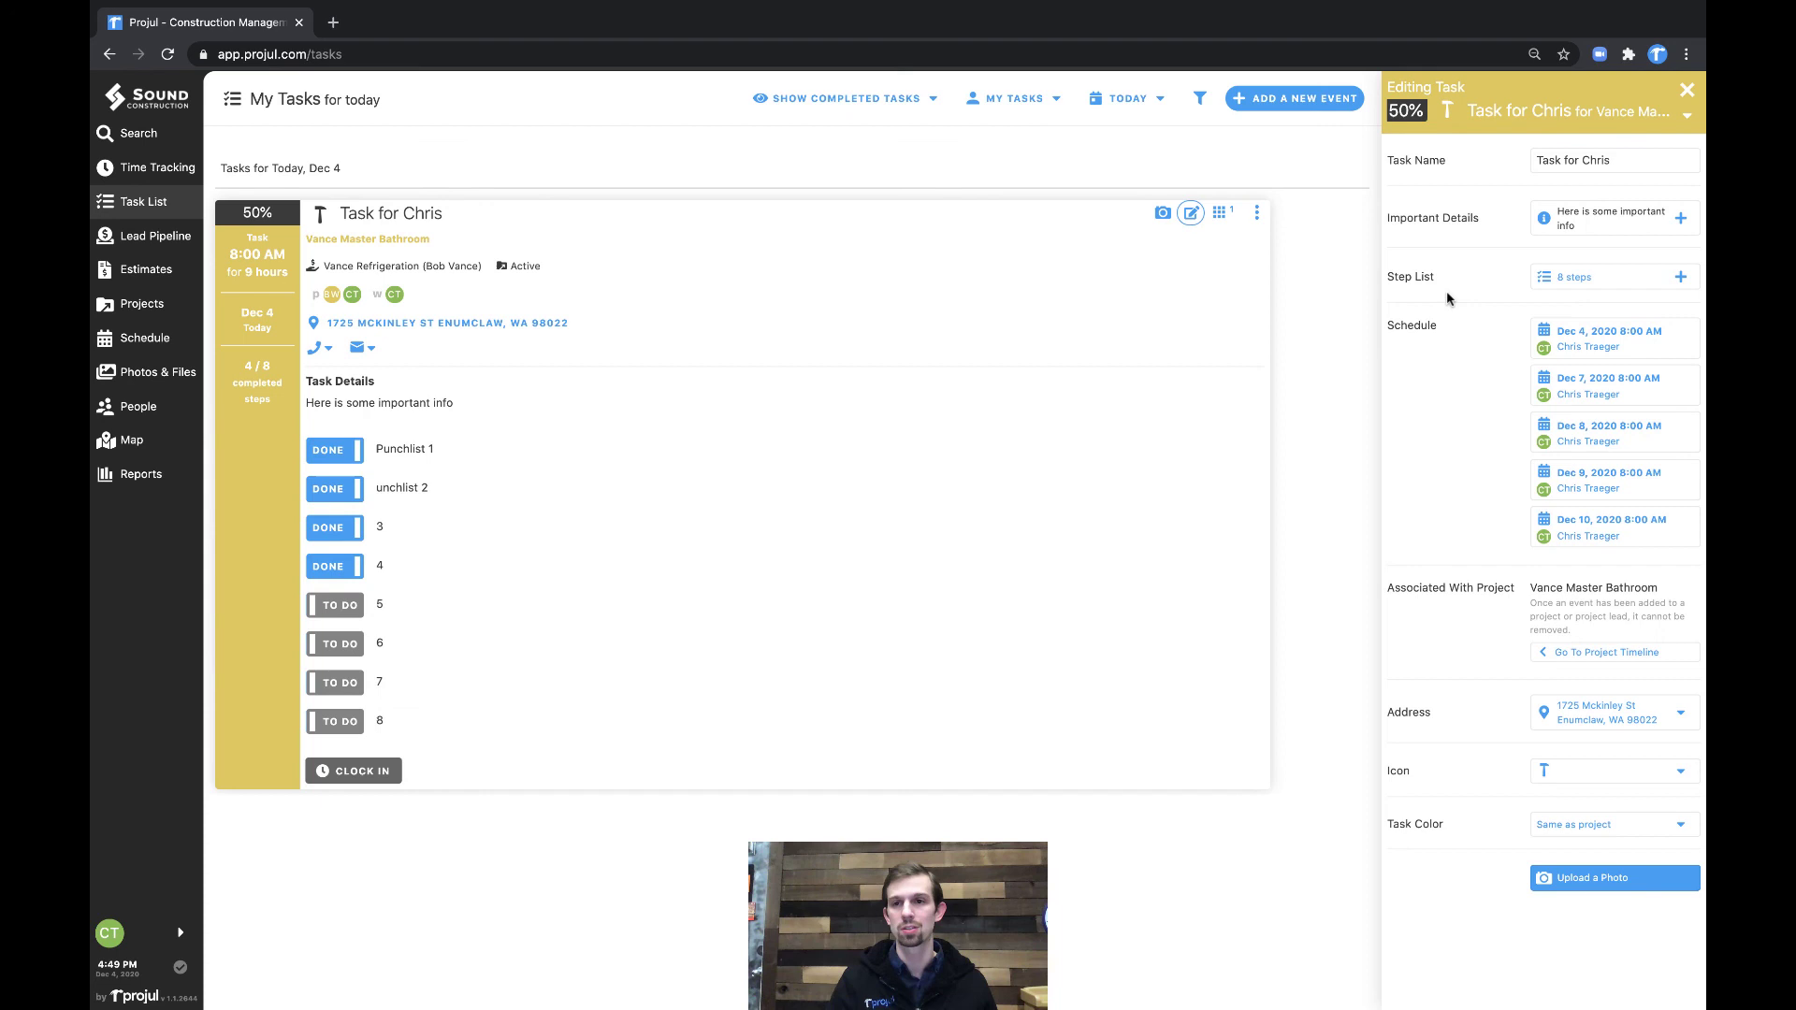
click(1581, 281)
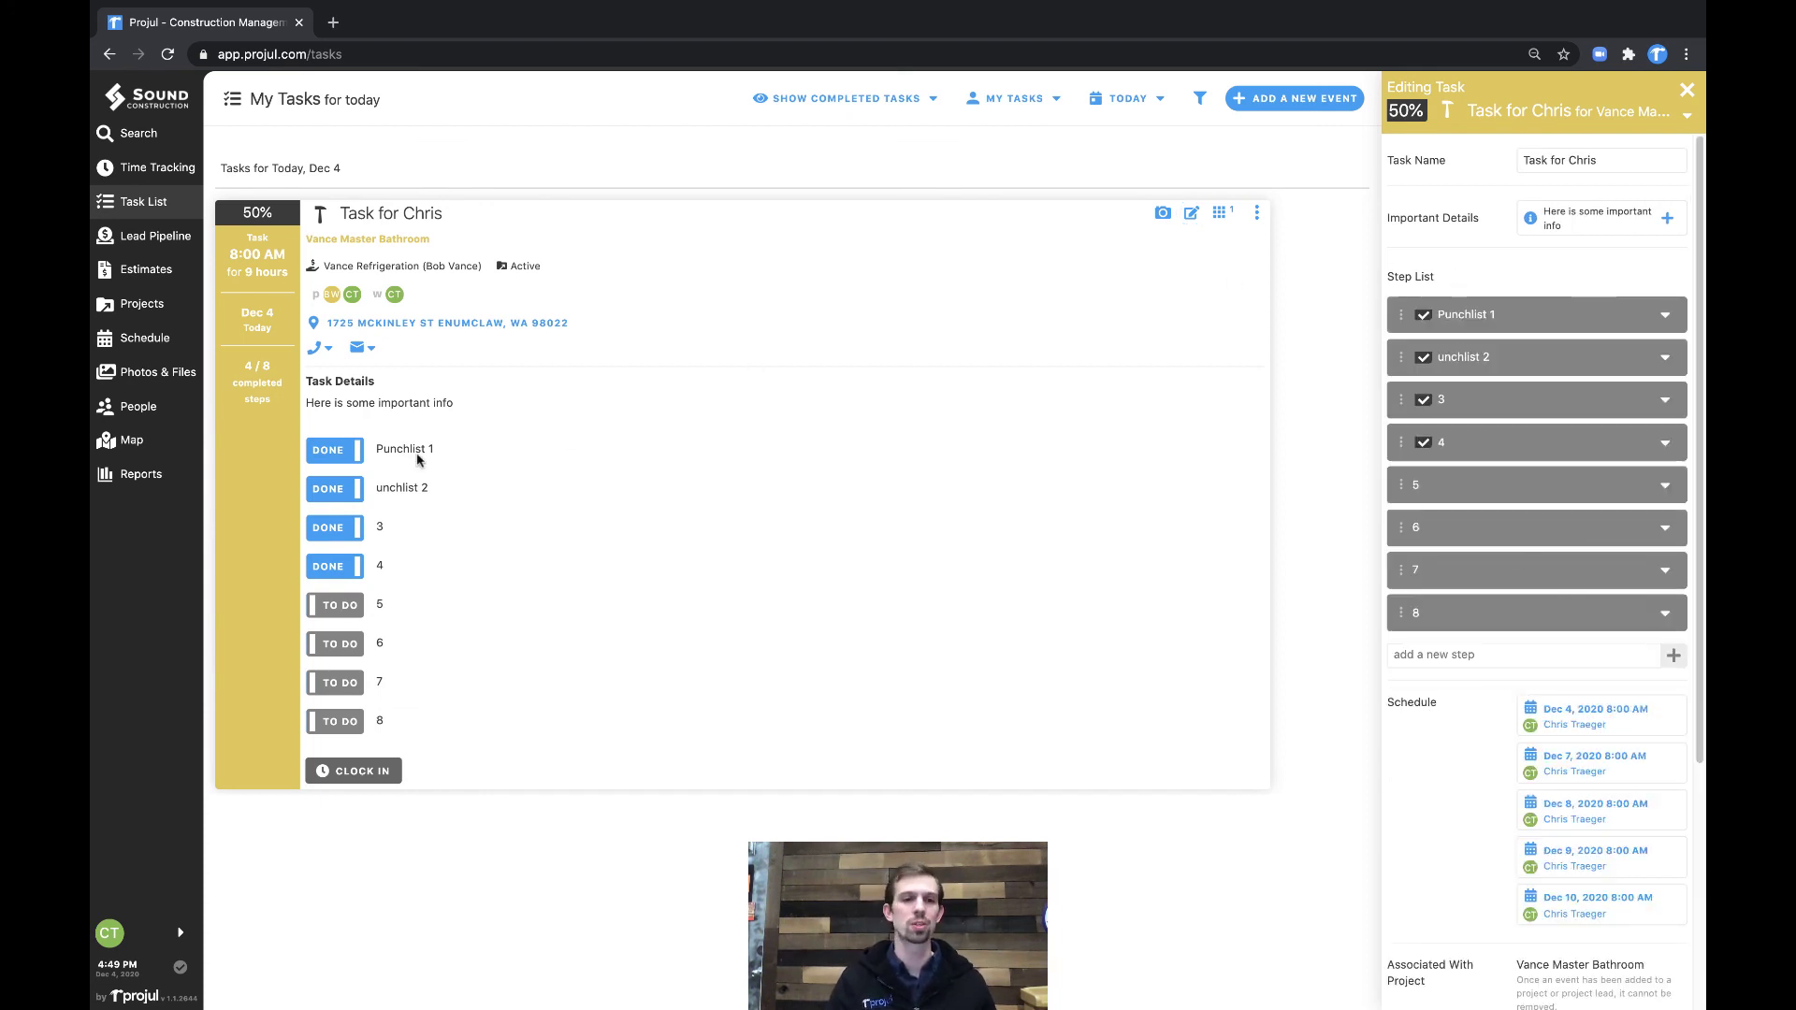
click(337, 605)
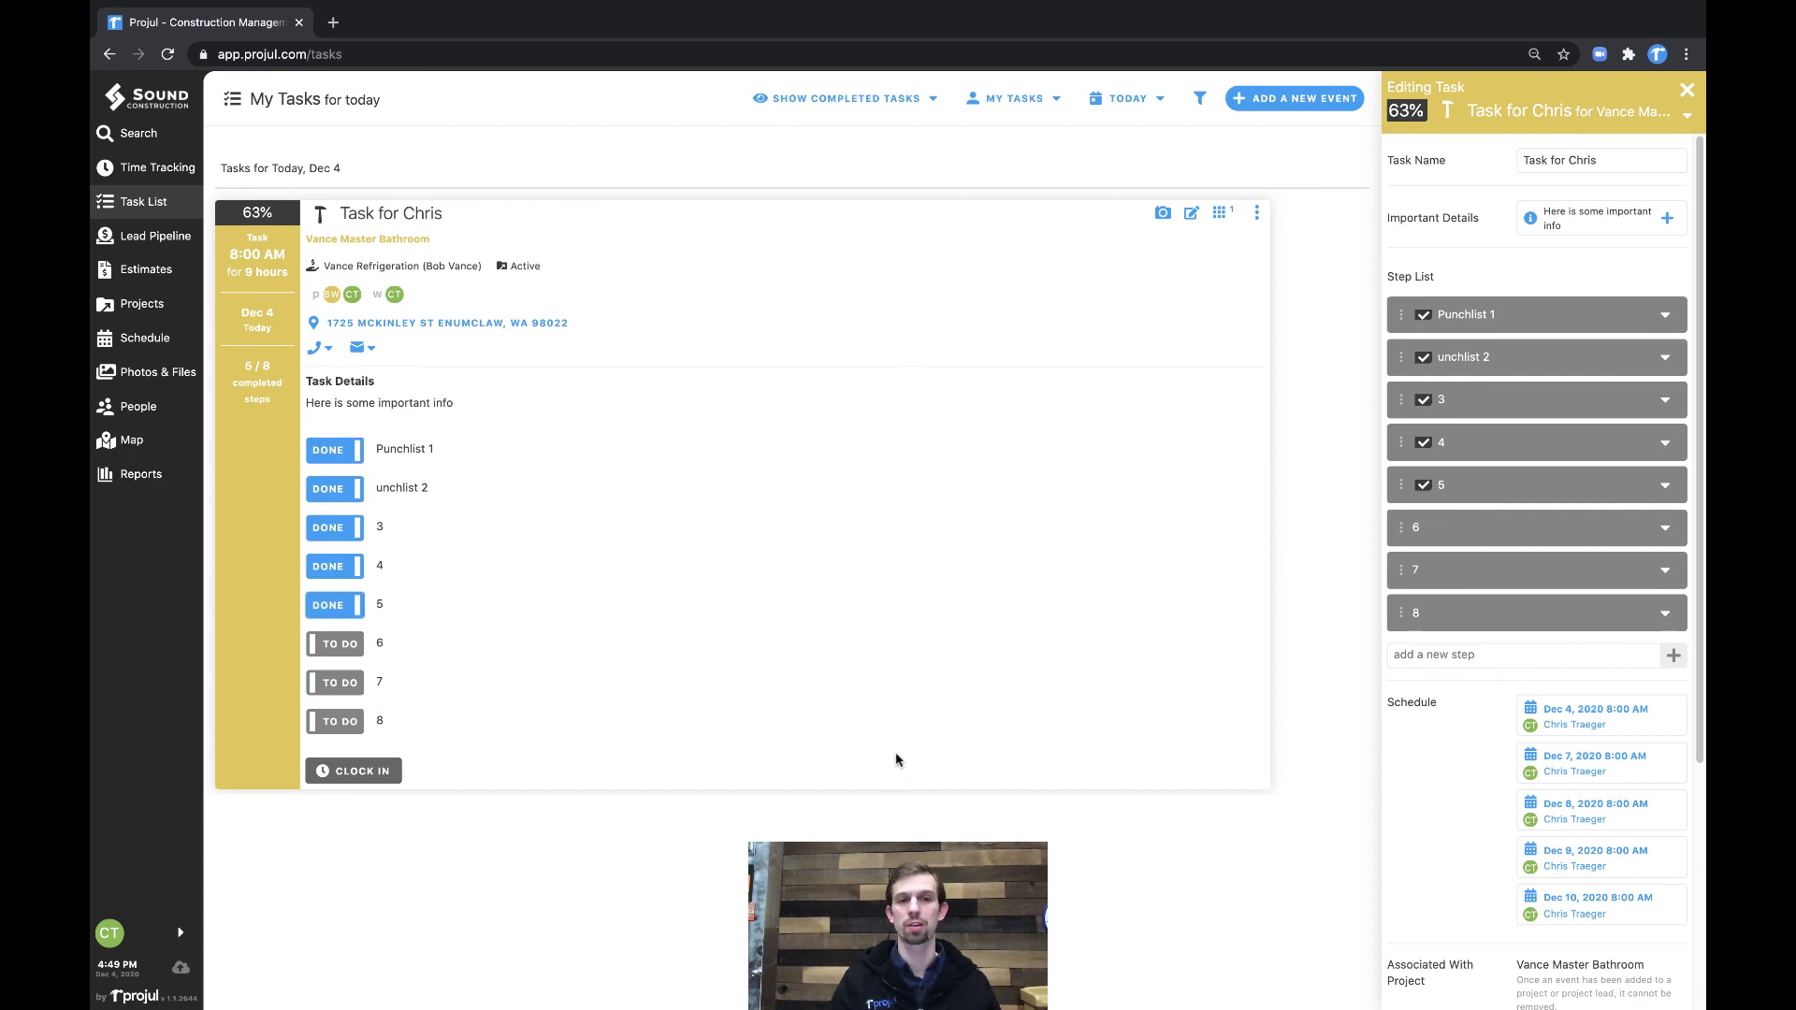
click(1679, 93)
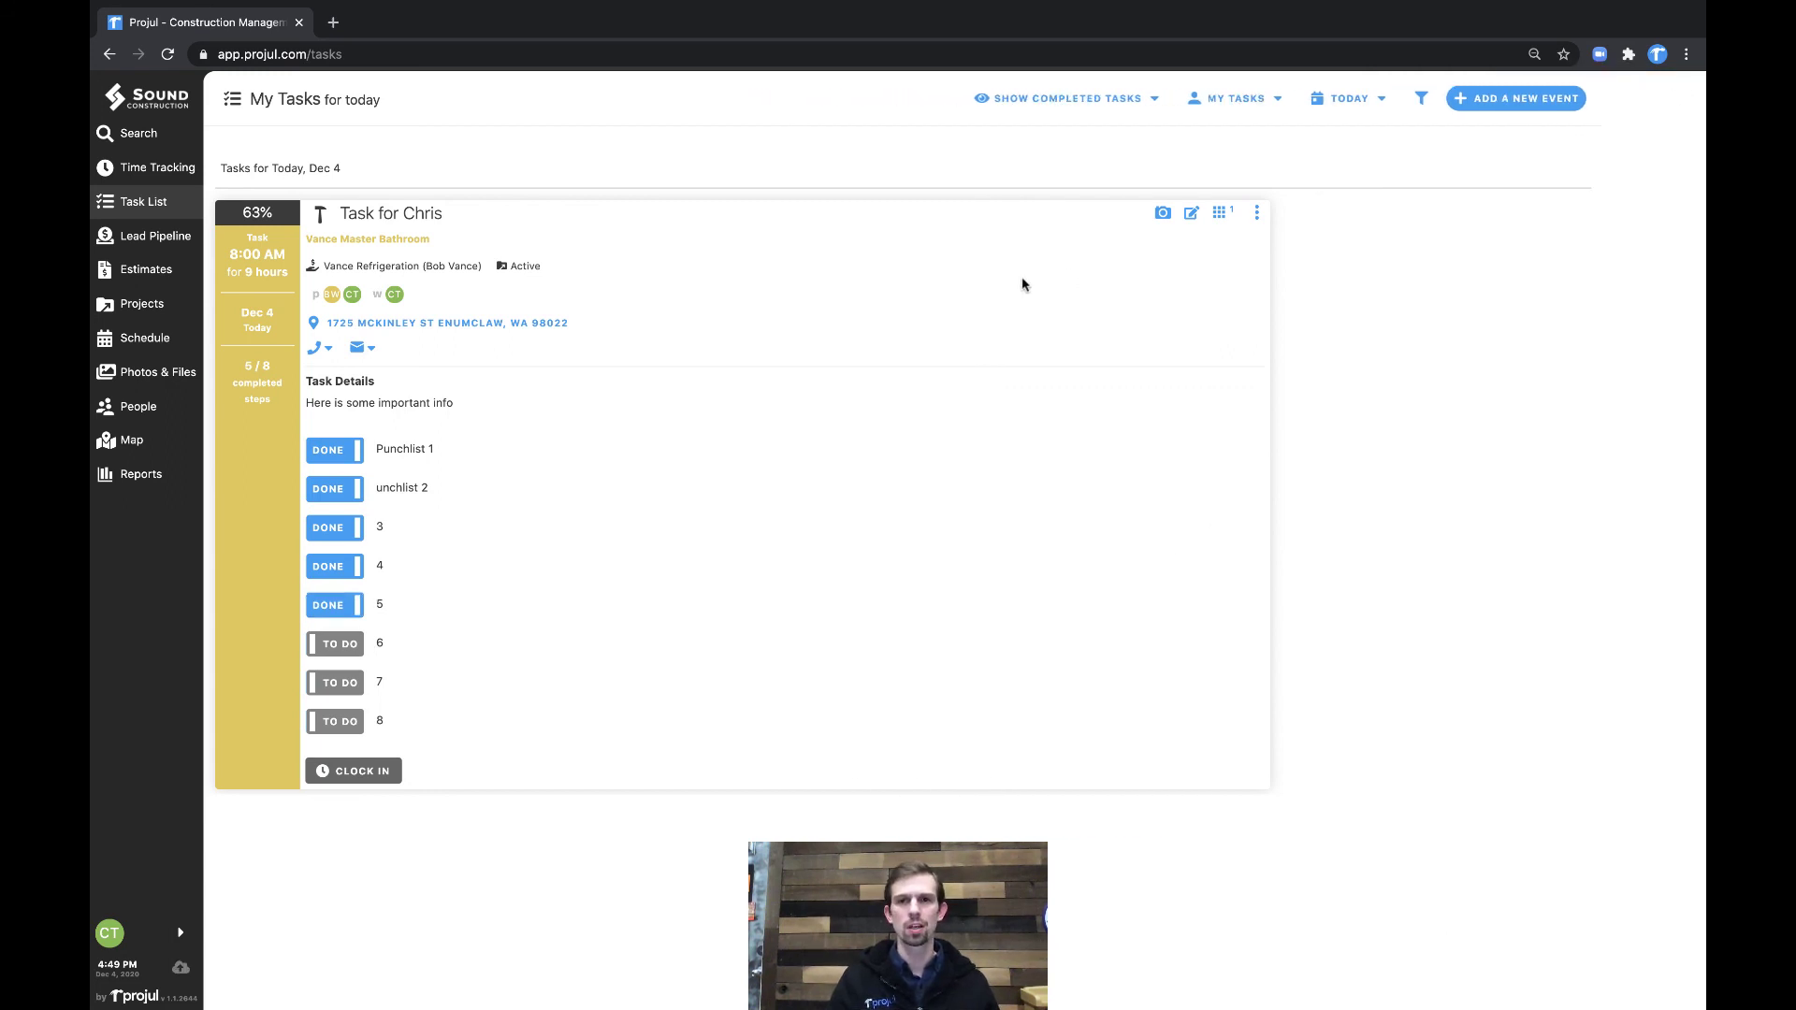